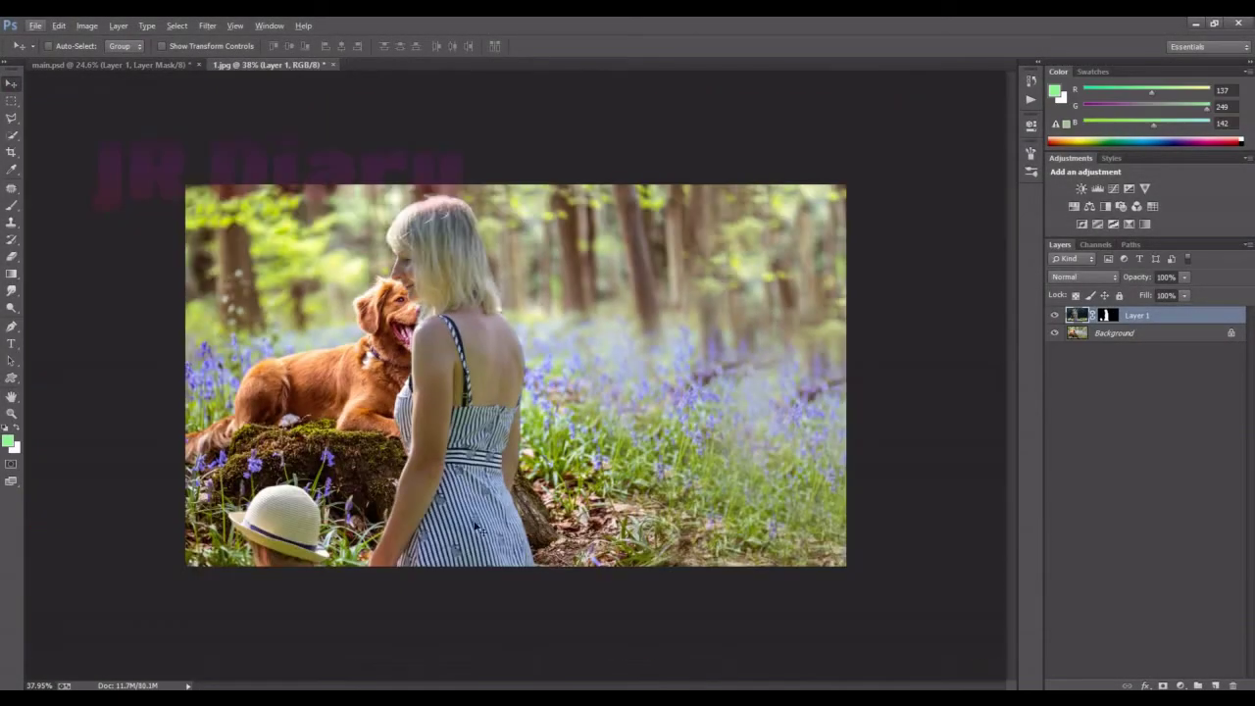
Move the woman-and-girl layer up beside the dog and scale it to about 79%.
drag(622, 473, 670, 410)
key(ctrl+t)
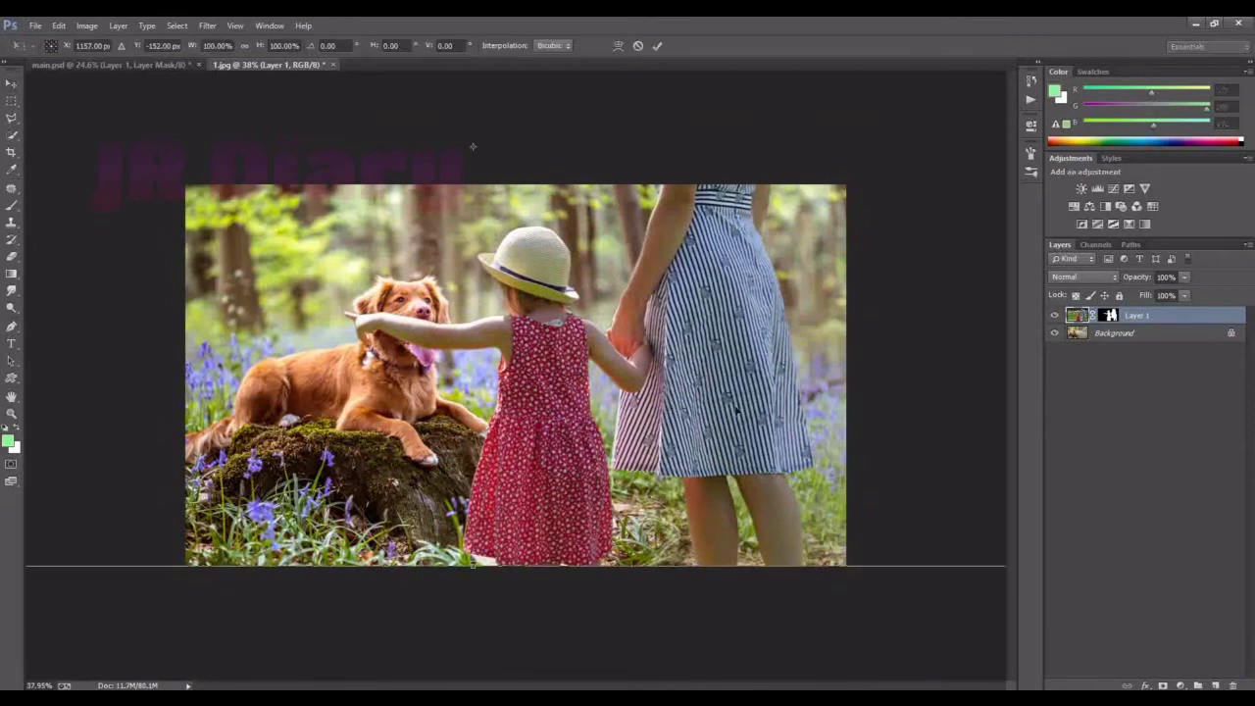
key(ctrl+minus)
key(ctrl+minus)
drag(816, 99, 709, 157)
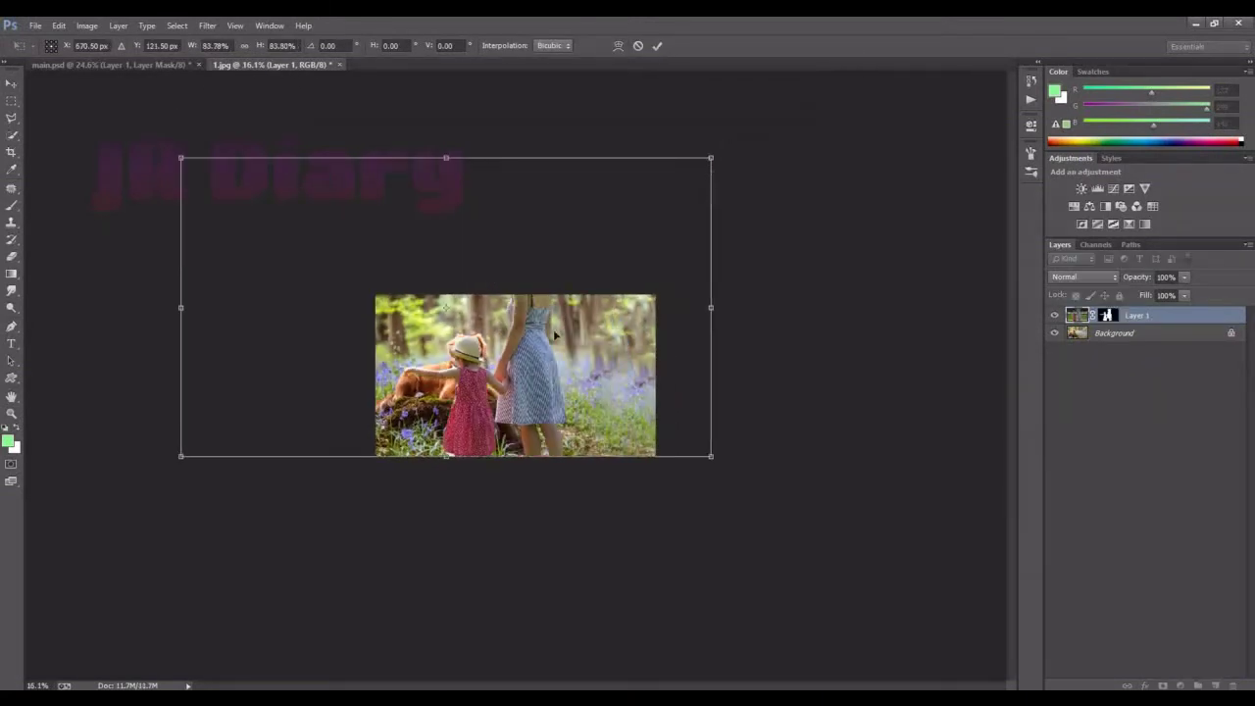
drag(569, 311, 611, 342)
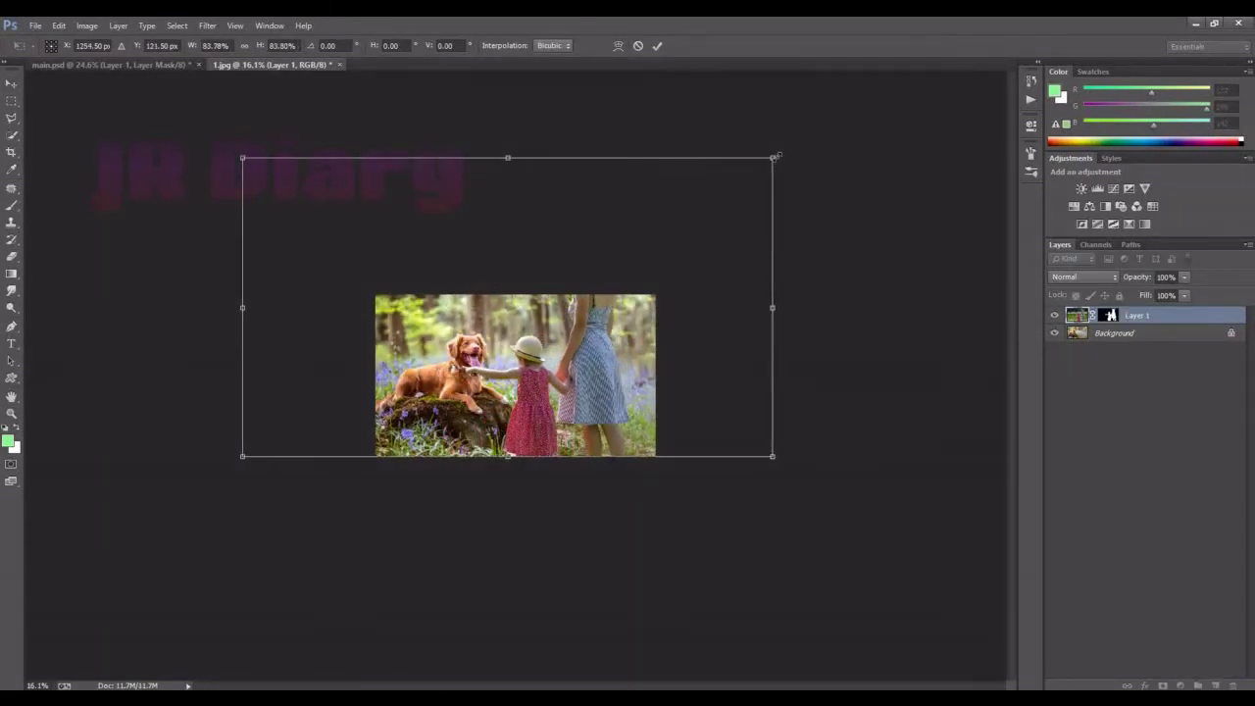
drag(773, 157, 747, 175)
drag(598, 305, 616, 307)
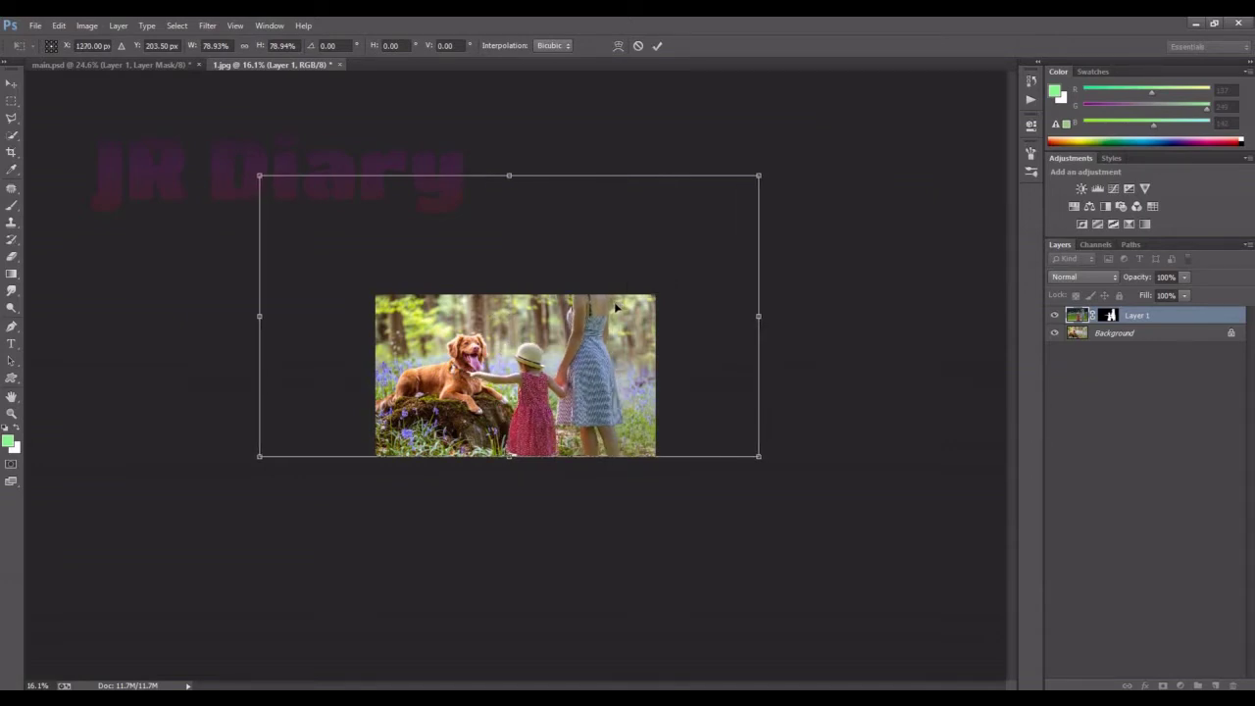
Commit the scaled woman-and-girl cutout and reset the zoom on the composite.
click(657, 45)
key(ctrl+0)
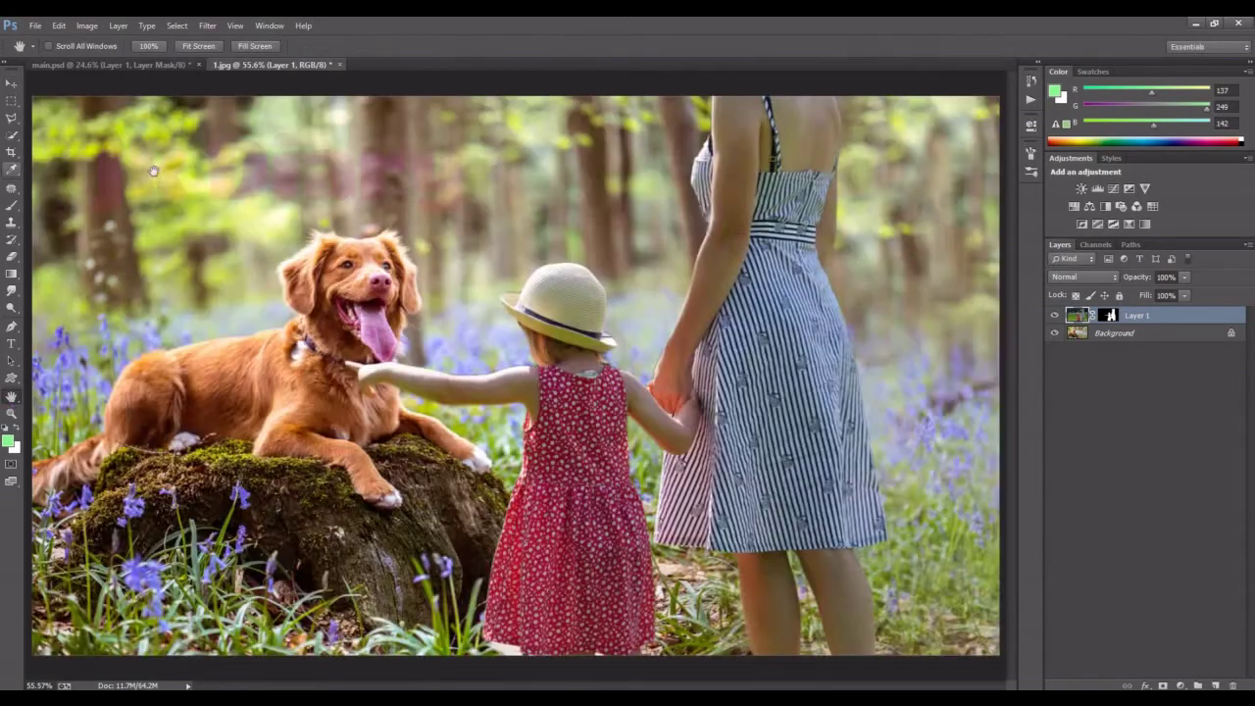
key(ctrl+minus)
Crop the composite to the forest scene, trimming the empty area, and fit it on screen.
key(c)
drag(918, 376, 947, 358)
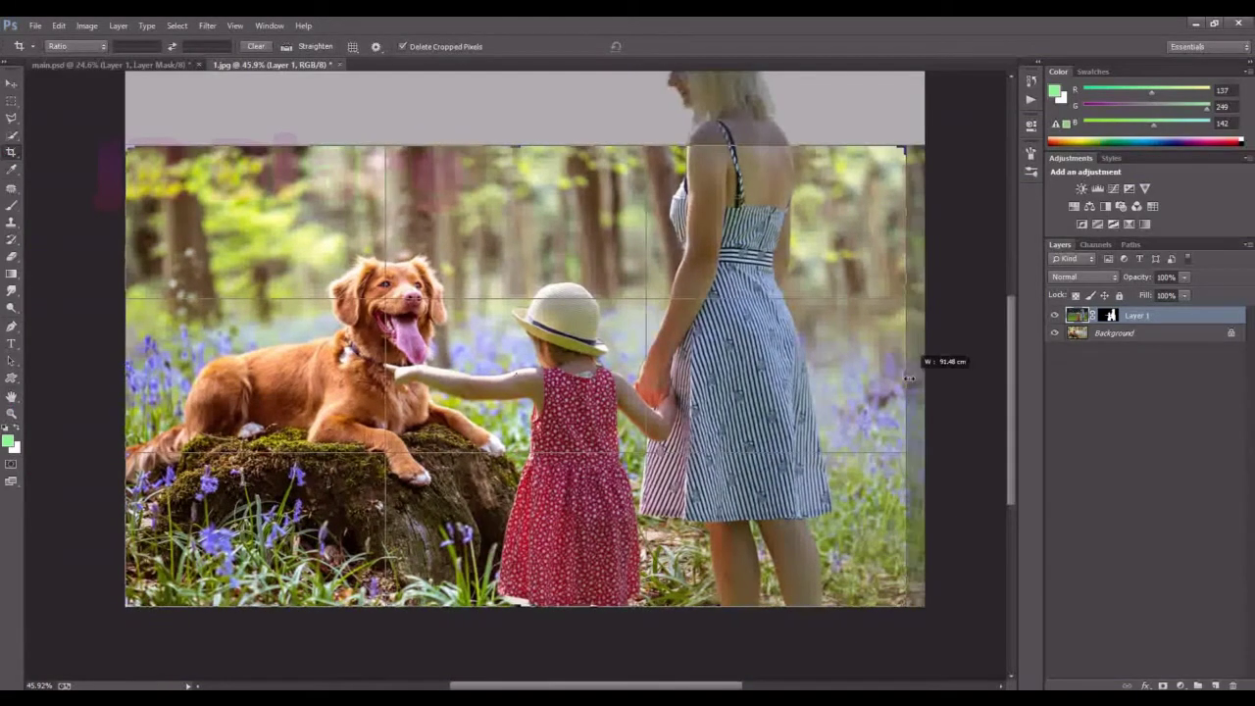
drag(117, 371, 131, 381)
click(657, 45)
double_click(19, 397)
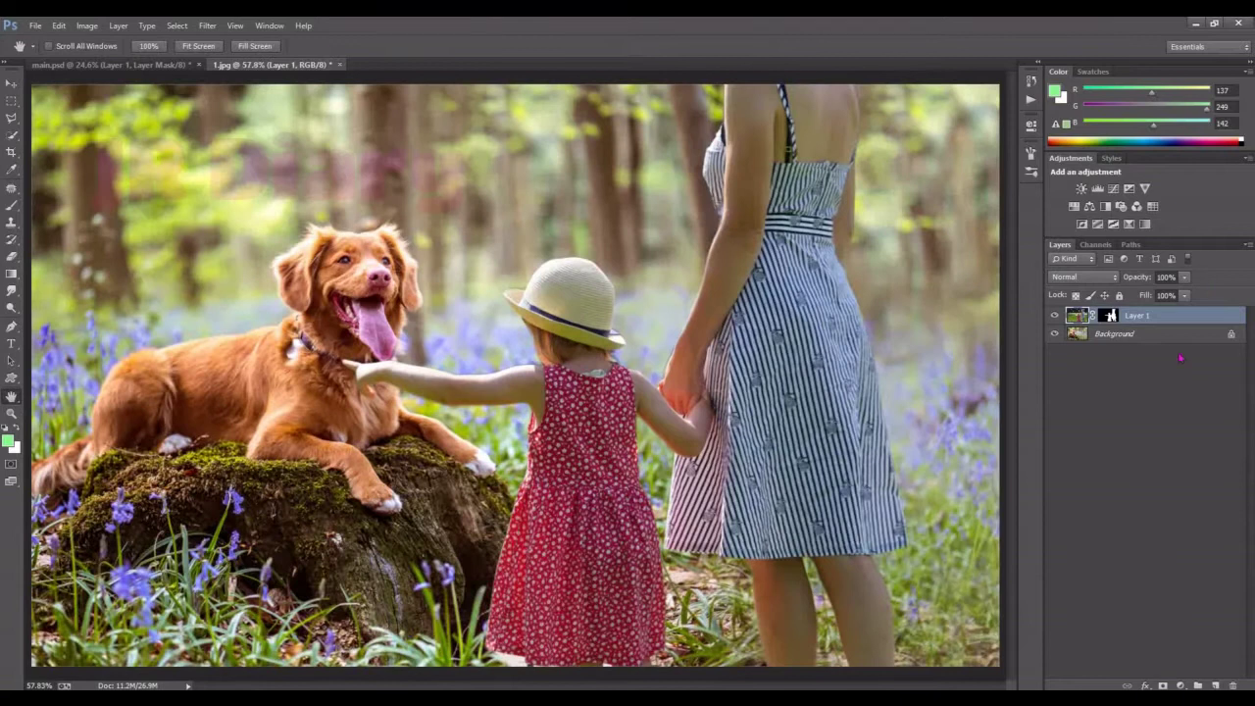
click(1181, 685)
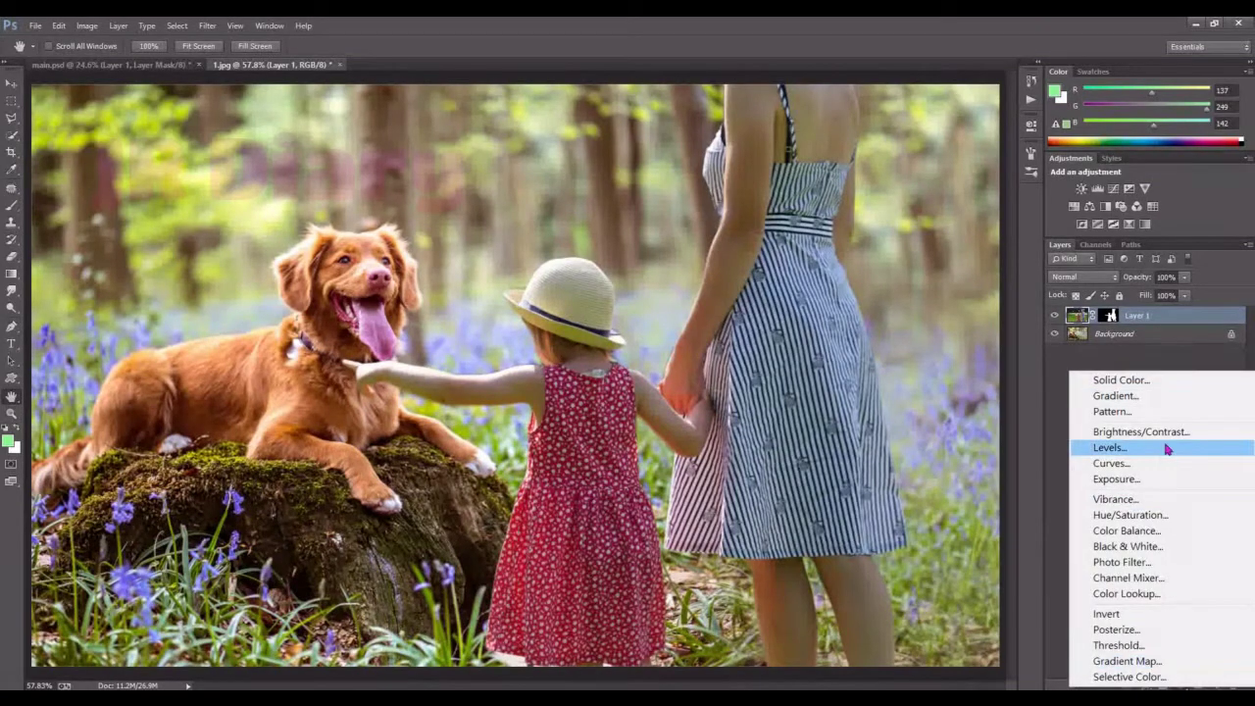
Add a Brightness/Contrast layer raising both brightness and contrast.
click(1162, 431)
drag(920, 192, 944, 224)
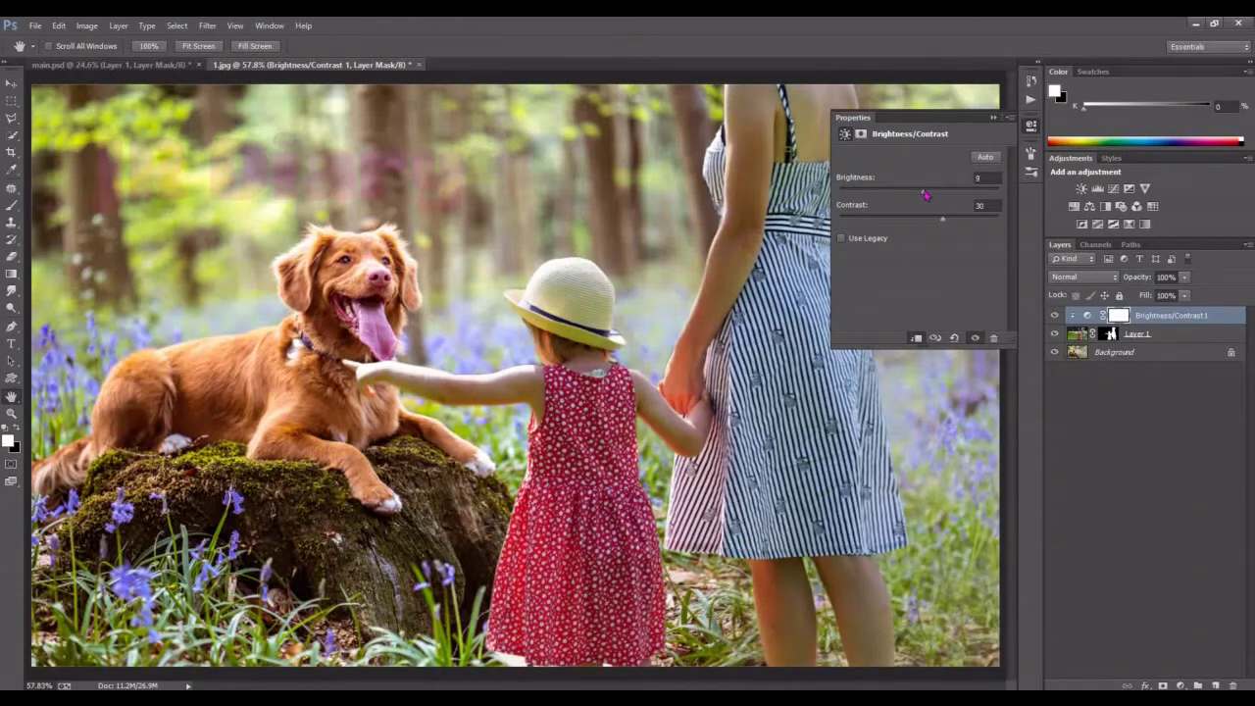
click(1126, 468)
Add a clipped Color Balance layer, nudging midtones toward yellow and fine-tuning the highlights.
click(1179, 686)
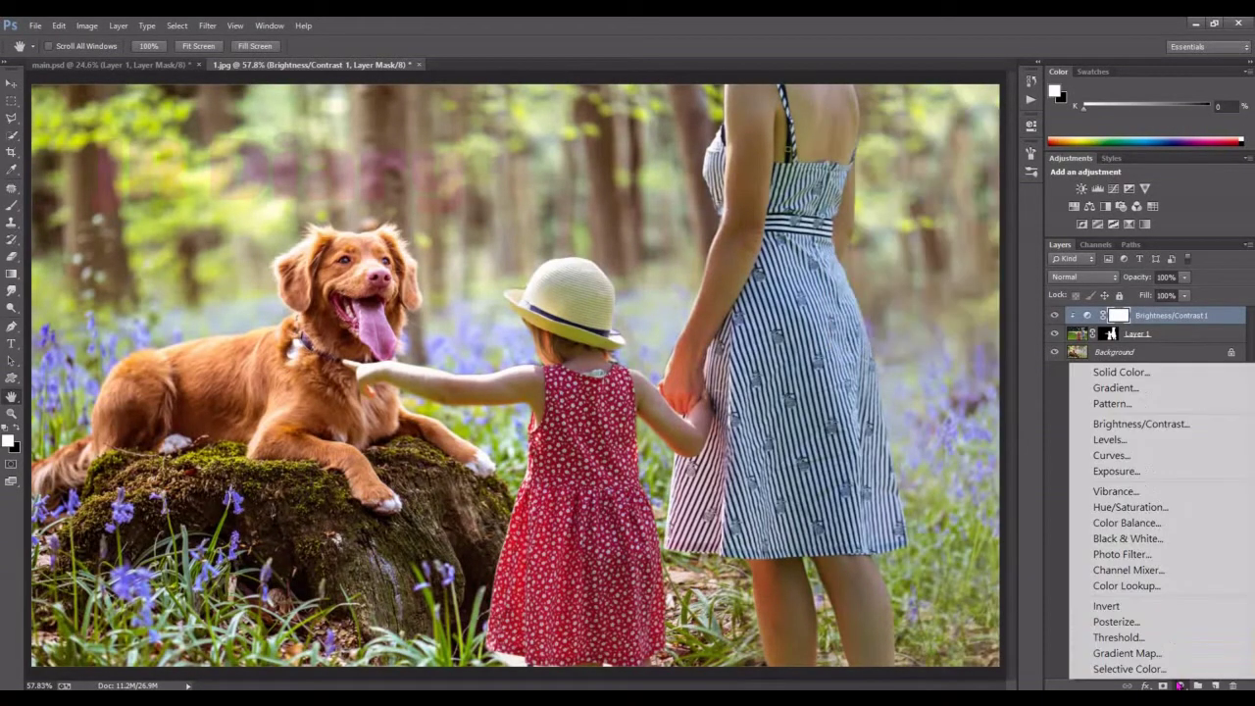
click(1142, 523)
click(917, 339)
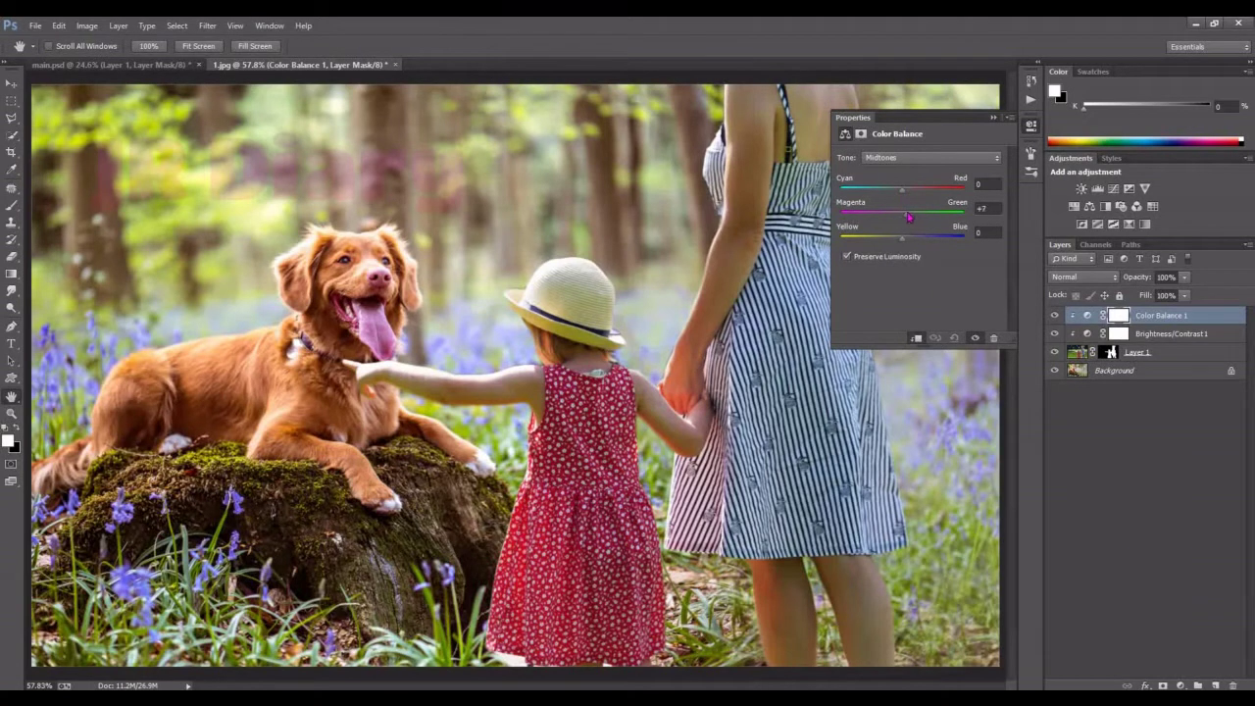
drag(903, 238, 900, 243)
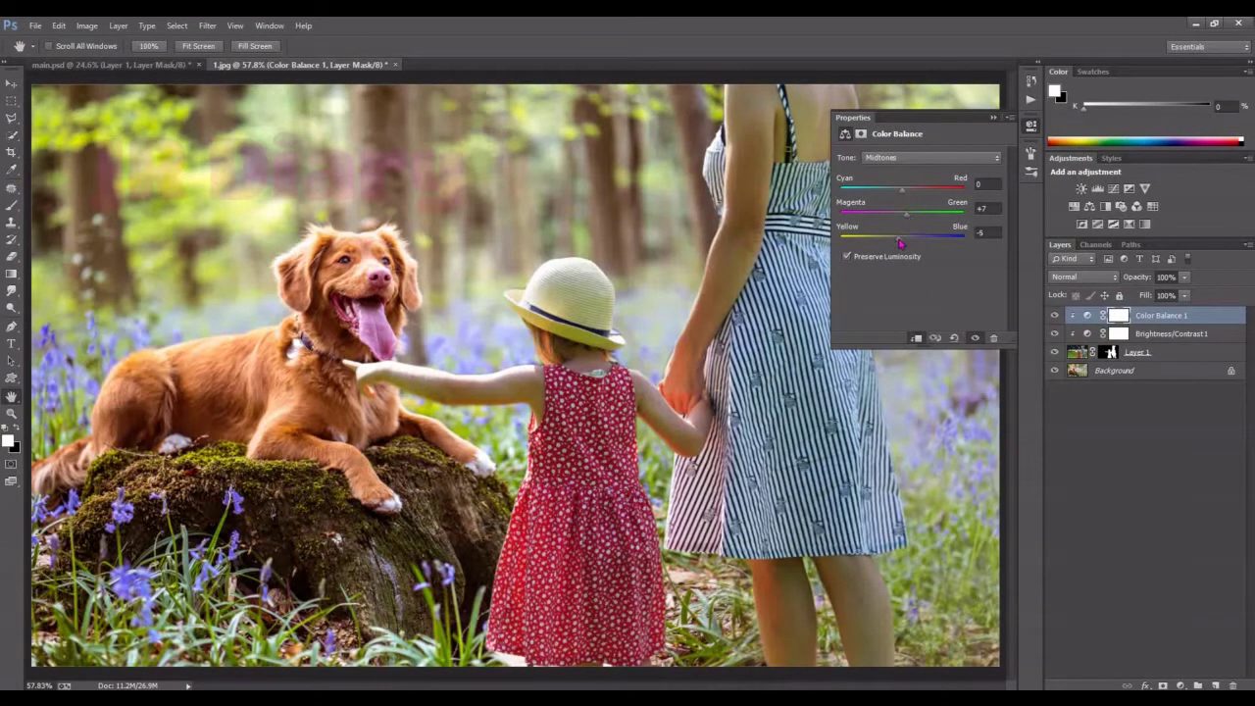
click(904, 158)
click(903, 196)
drag(902, 213, 912, 217)
drag(910, 194, 907, 192)
drag(902, 215, 904, 223)
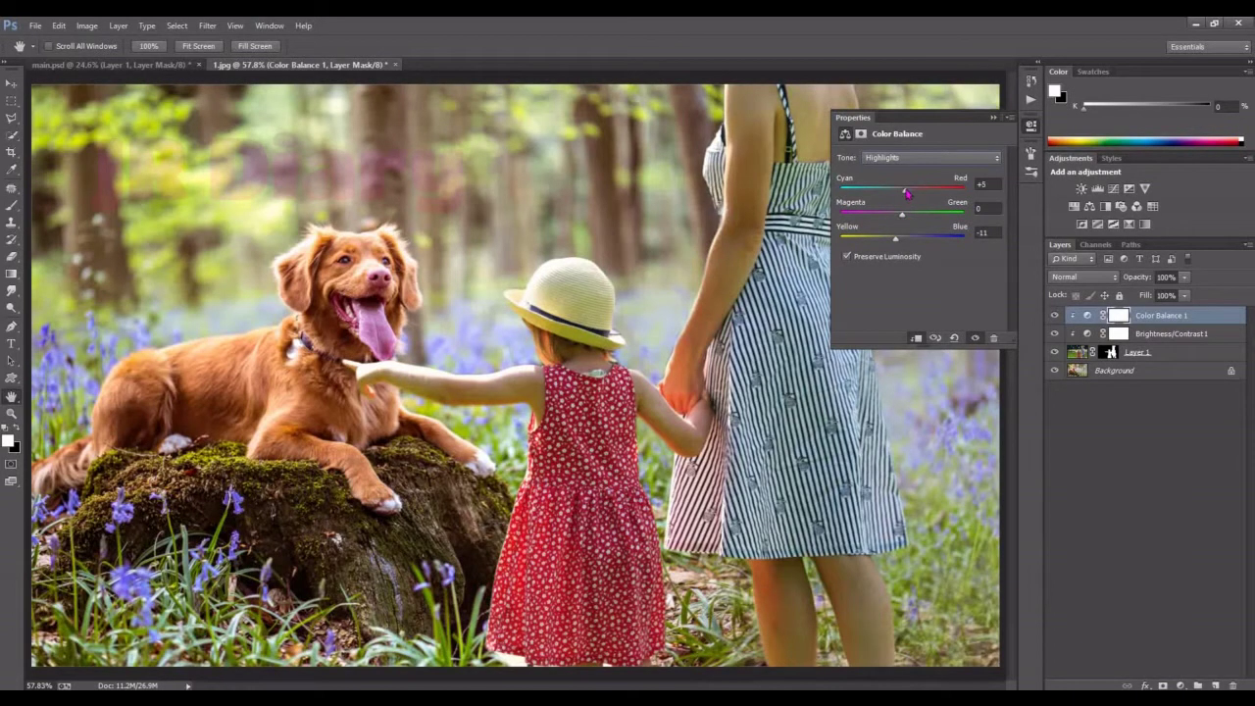
click(991, 118)
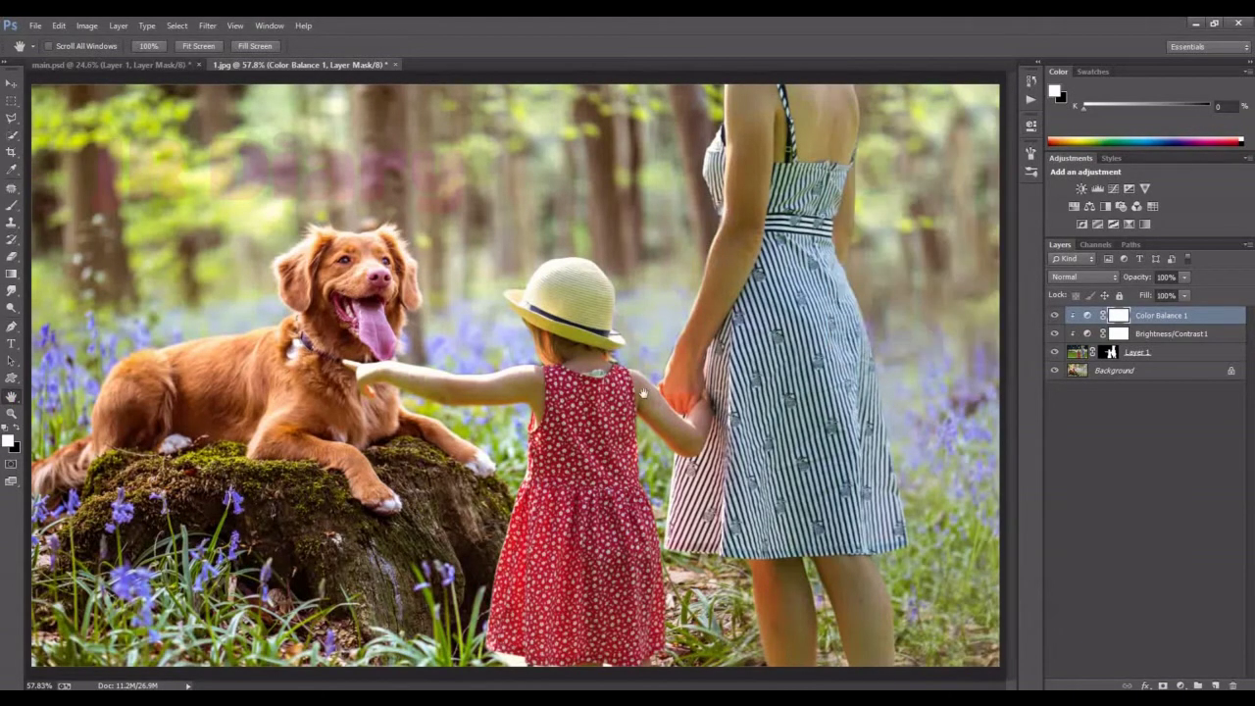
Lower the Color Balance layer's opacity to 22%.
key(x)
key(i)
key(ctrl+minus)
click(1147, 321)
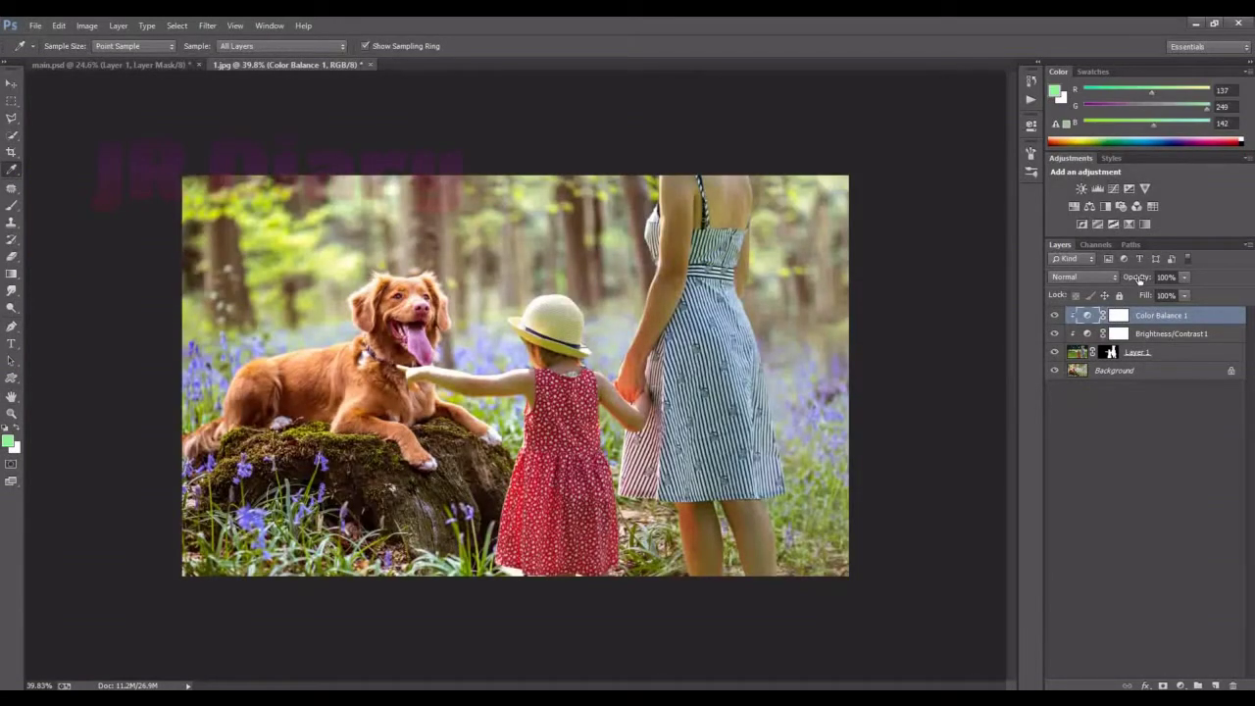
mouse_move(1138, 280)
mouse_down()
mouse_move(1026, 283)
mouse_move(1096, 348)
mouse_up()
Add a new layer filled with 50% Gray and set its blend mode to Overlay.
click(1179, 685)
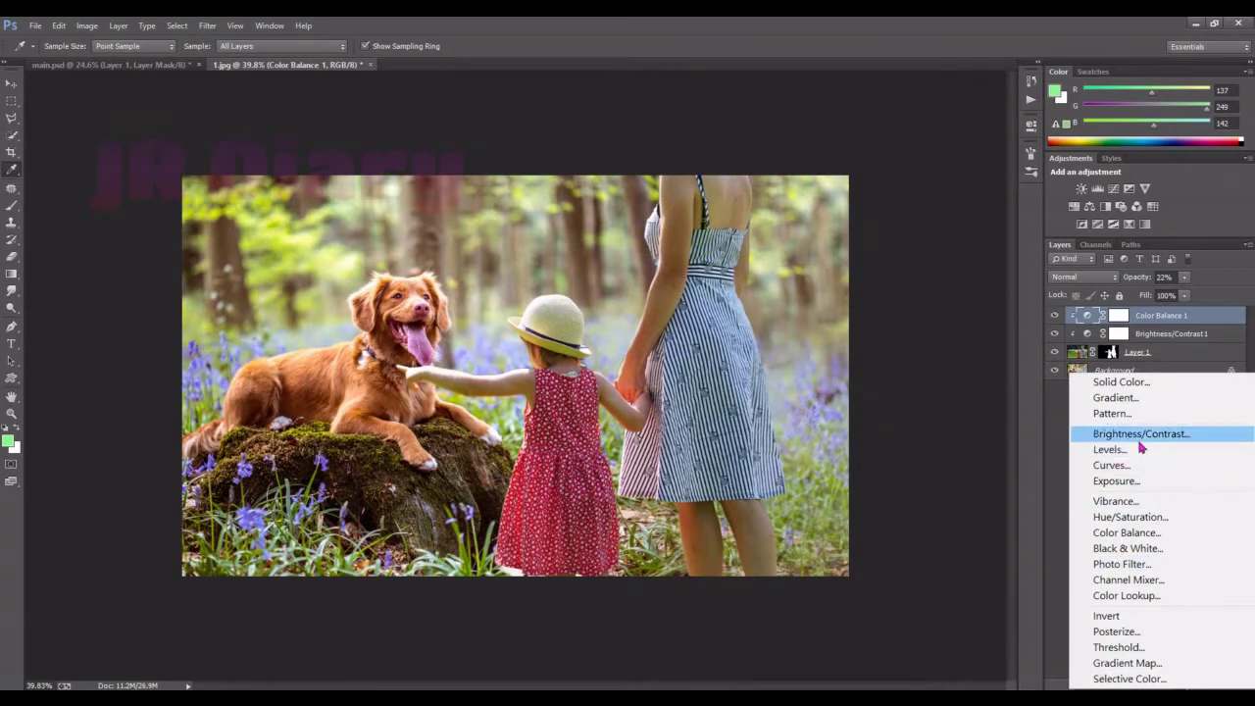
key(Escape)
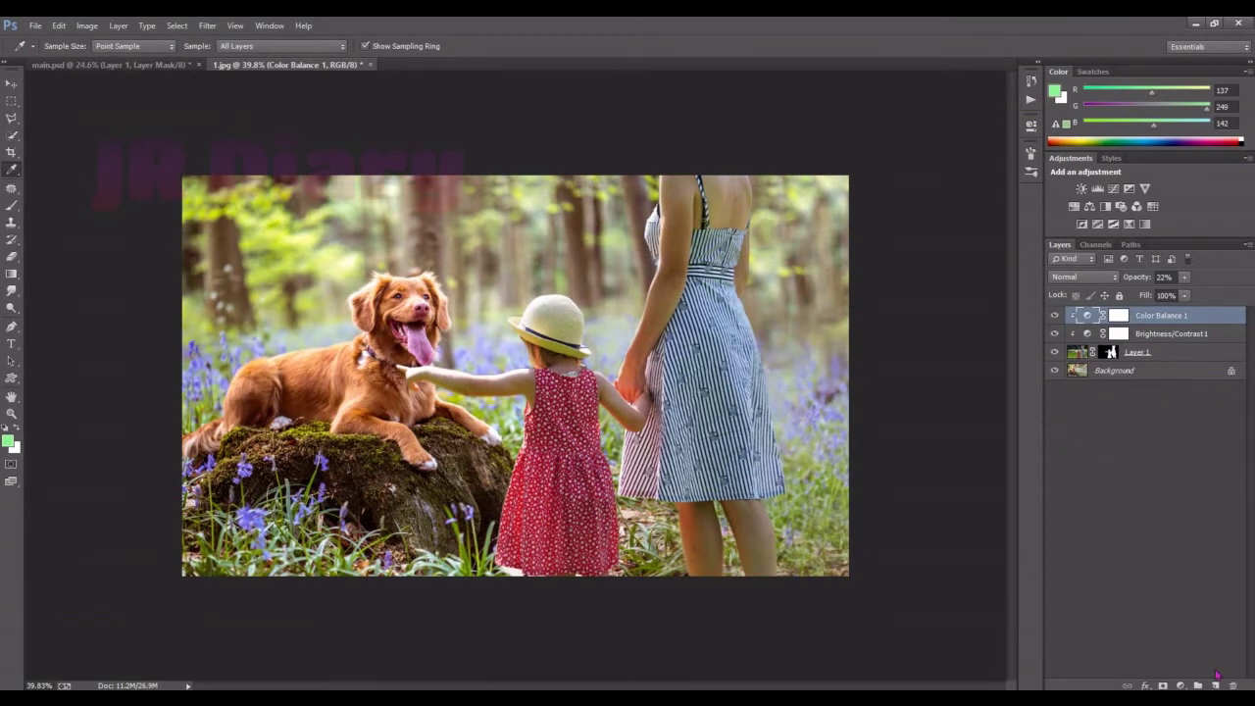
click(1214, 686)
click(59, 25)
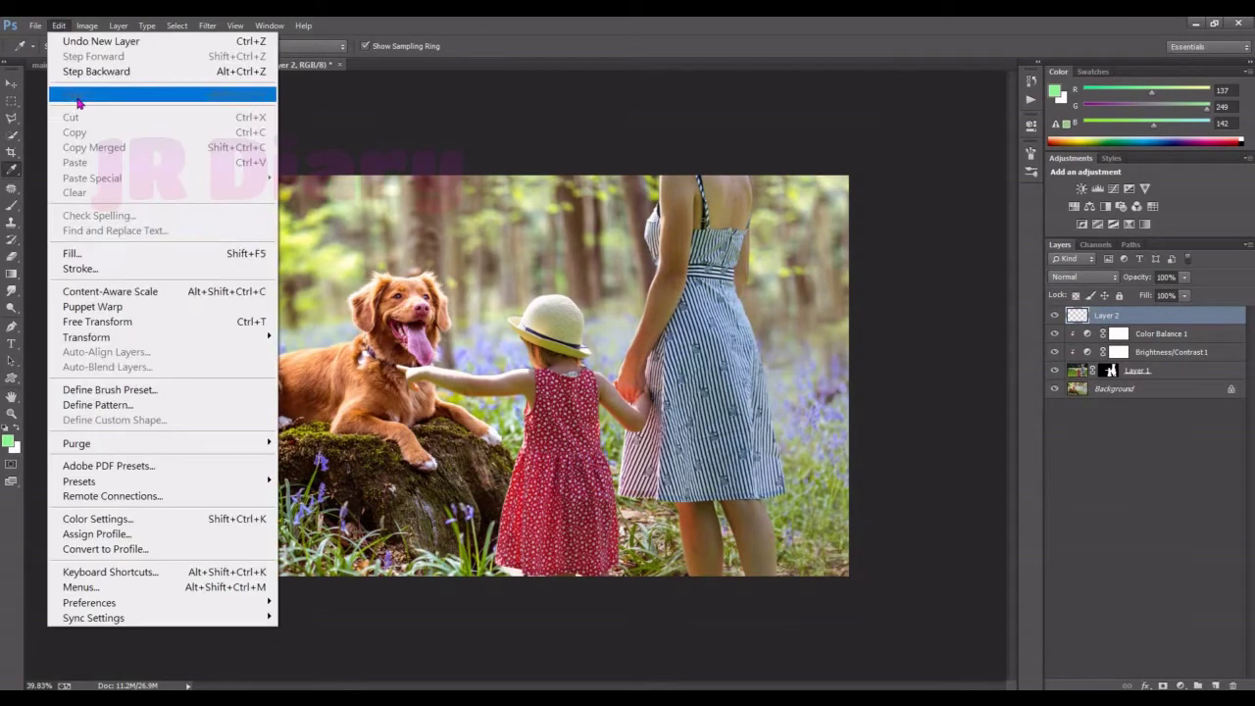
click(69, 249)
click(639, 235)
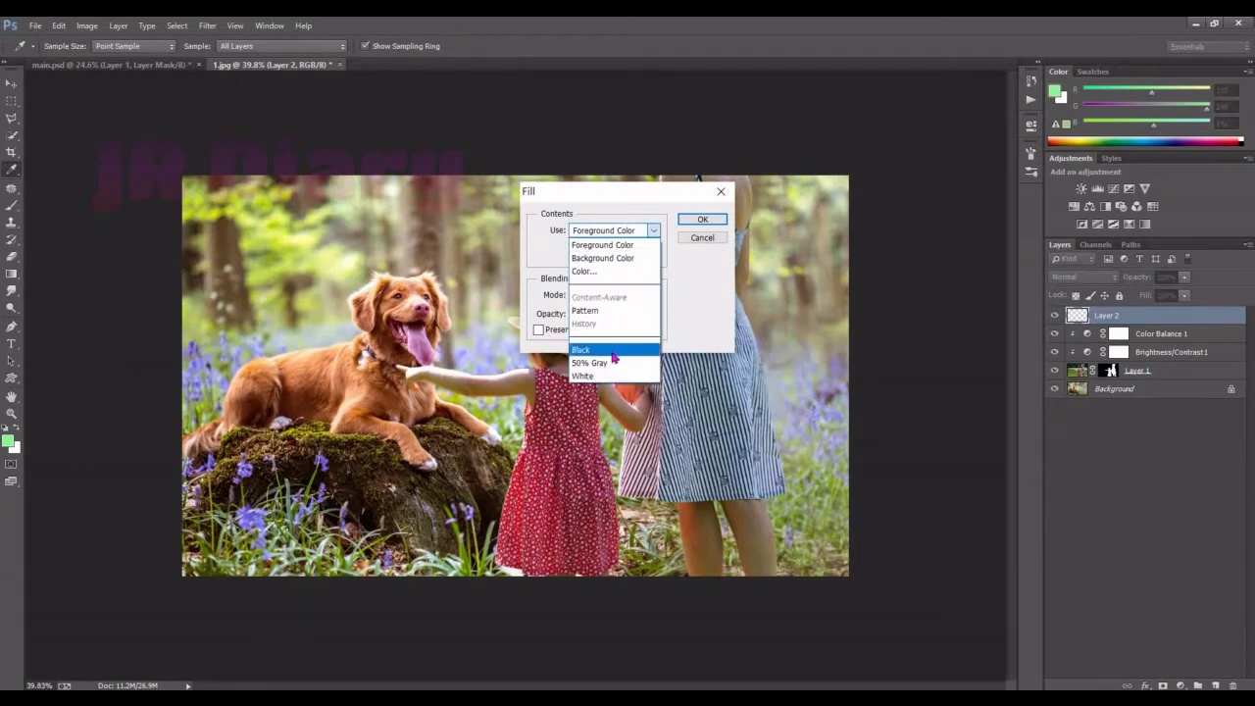
click(642, 364)
click(702, 220)
click(1083, 277)
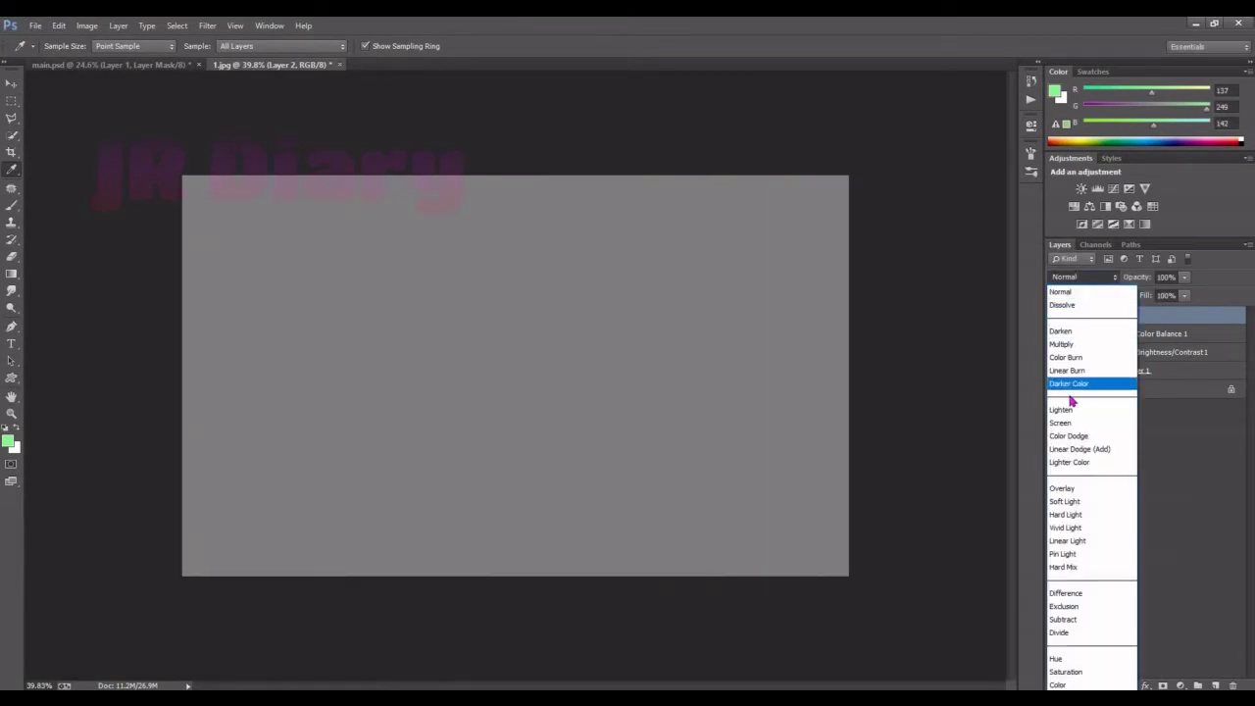
click(1069, 492)
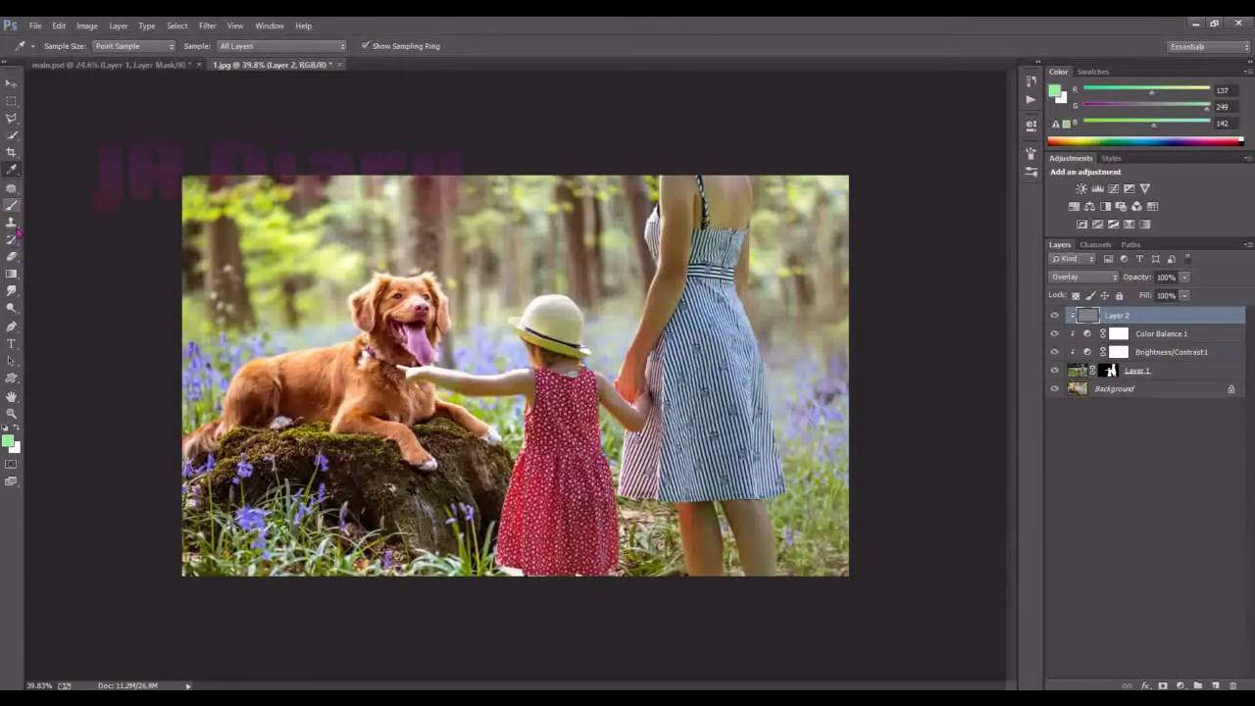
click(11, 291)
Dodge the woman's lower legs, upper back and arm at 16% midtone exposure.
click(11, 308)
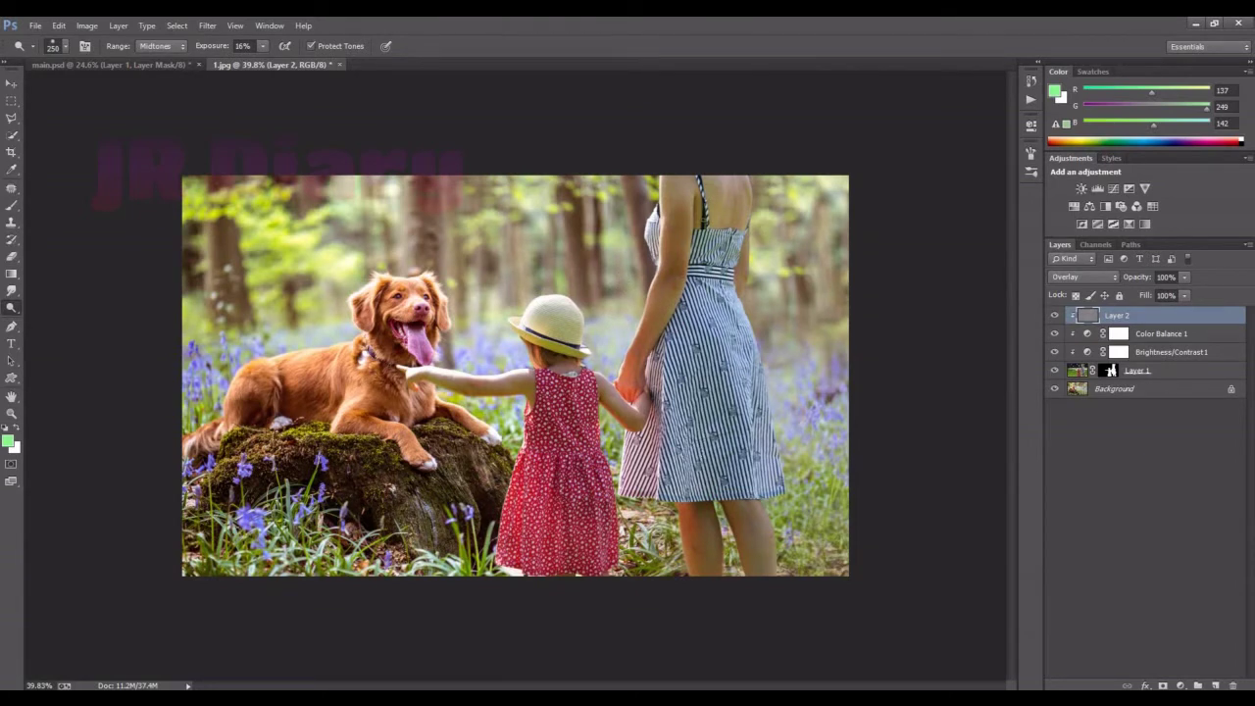
drag(741, 526, 759, 533)
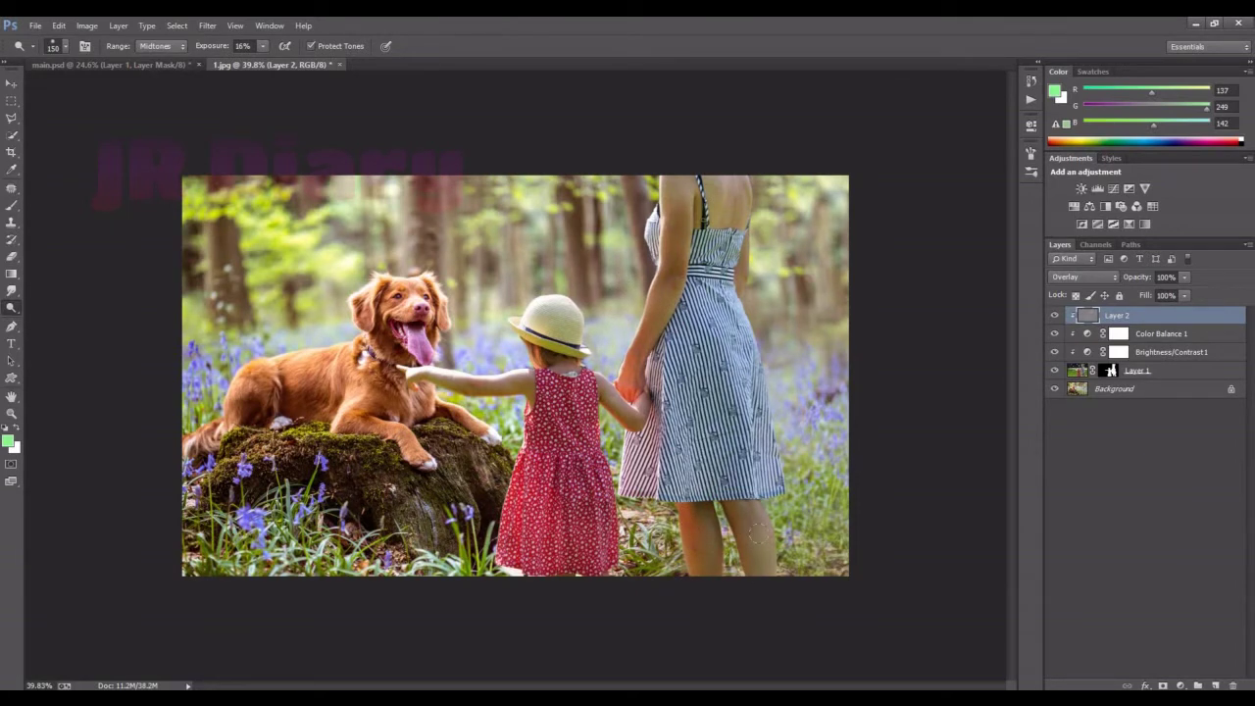
mouse_move(679, 169)
mouse_down()
mouse_move(735, 203)
mouse_move(723, 221)
mouse_up()
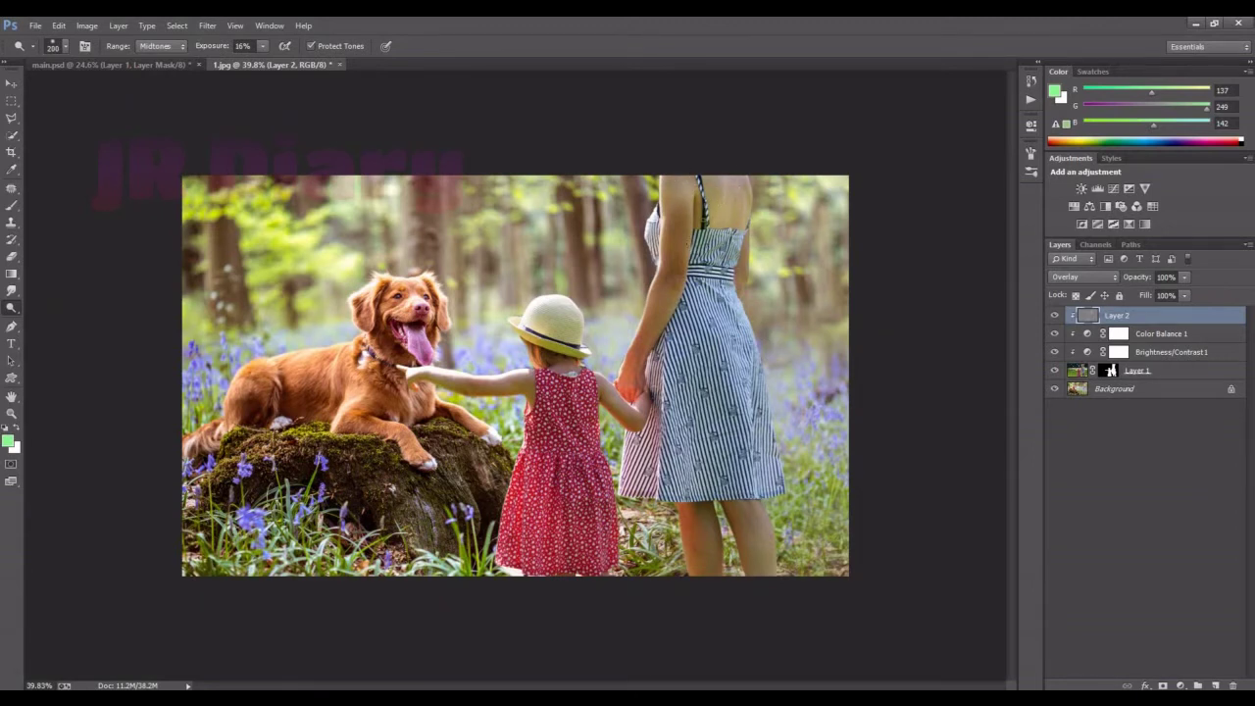
drag(664, 277, 651, 319)
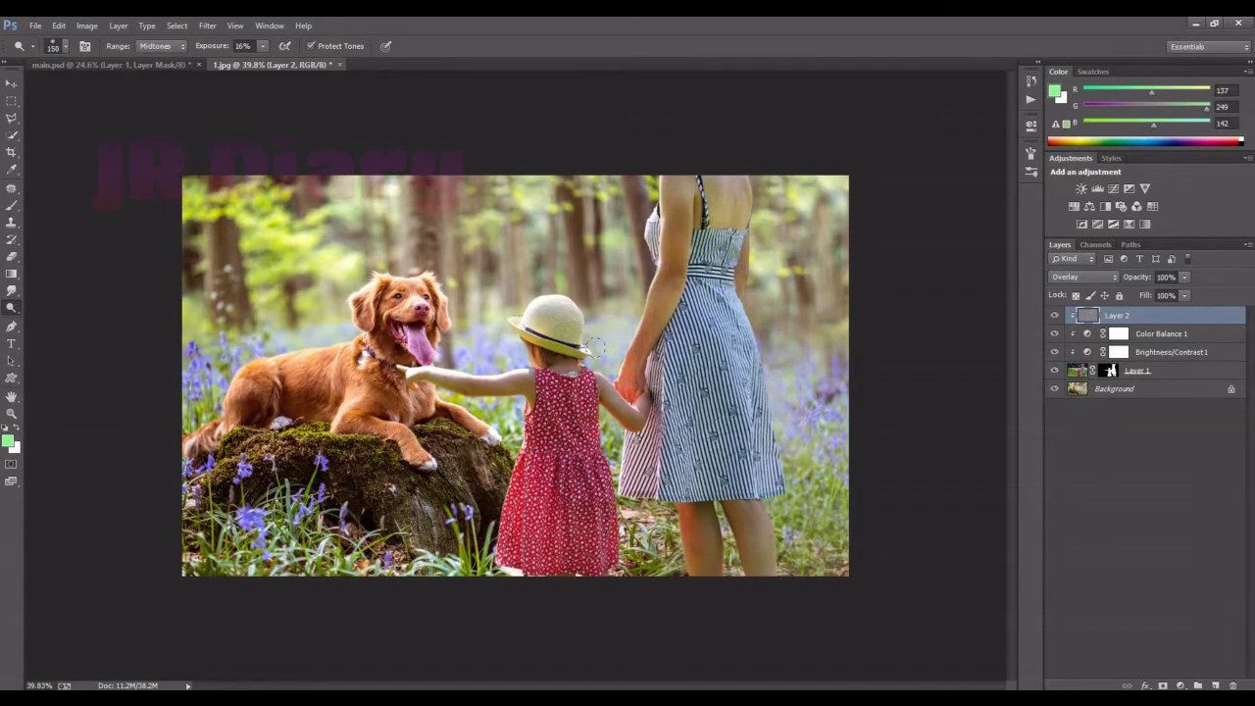
Burn one small area with a soft stroke at 13% midtone exposure.
right_click(13, 306)
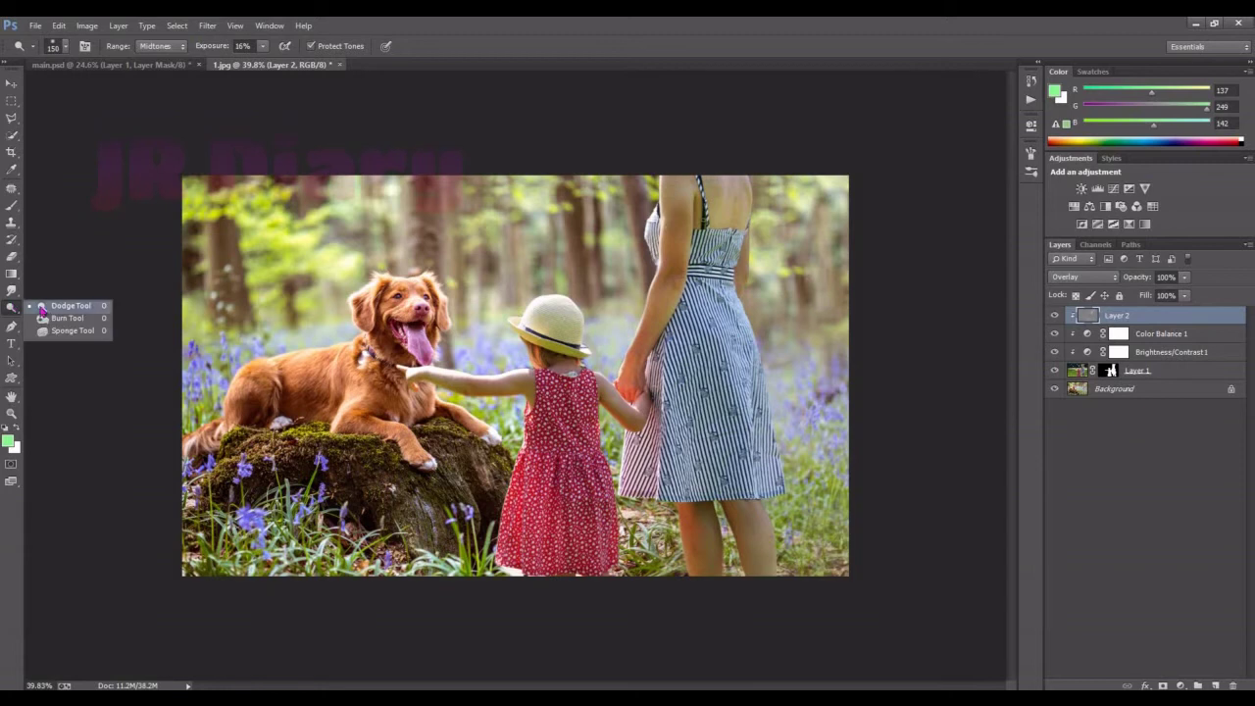
click(59, 320)
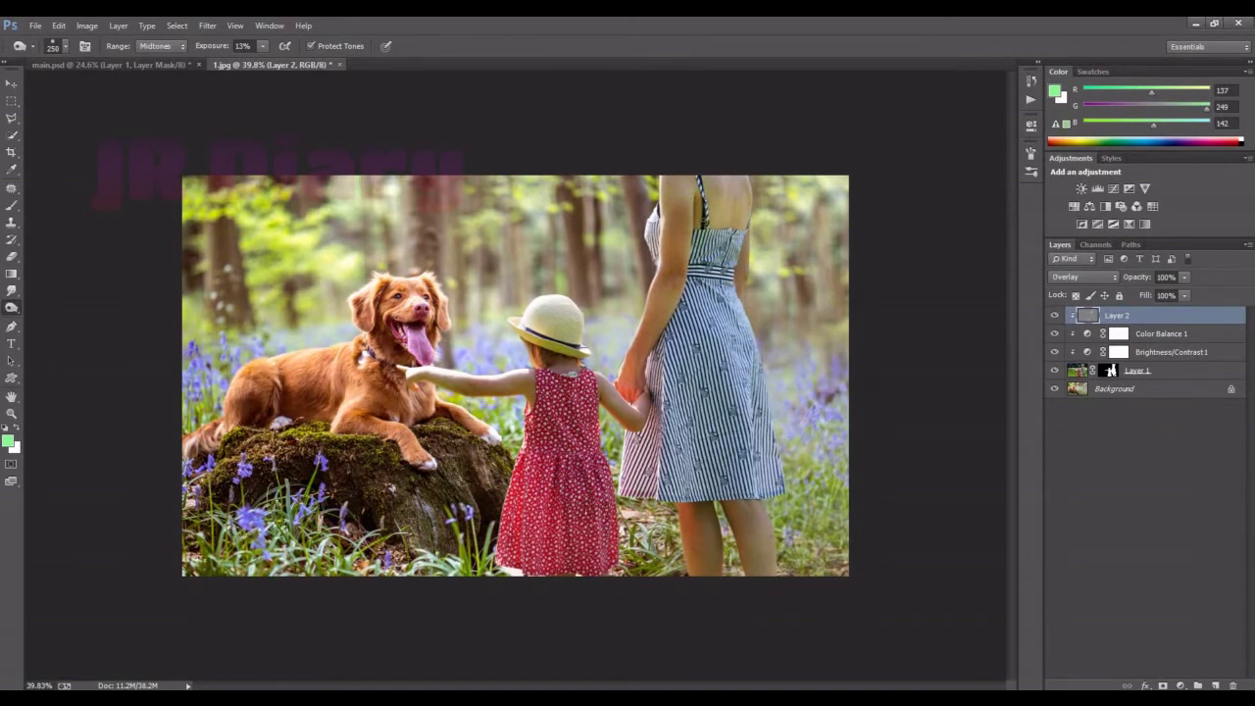
drag(605, 551, 588, 422)
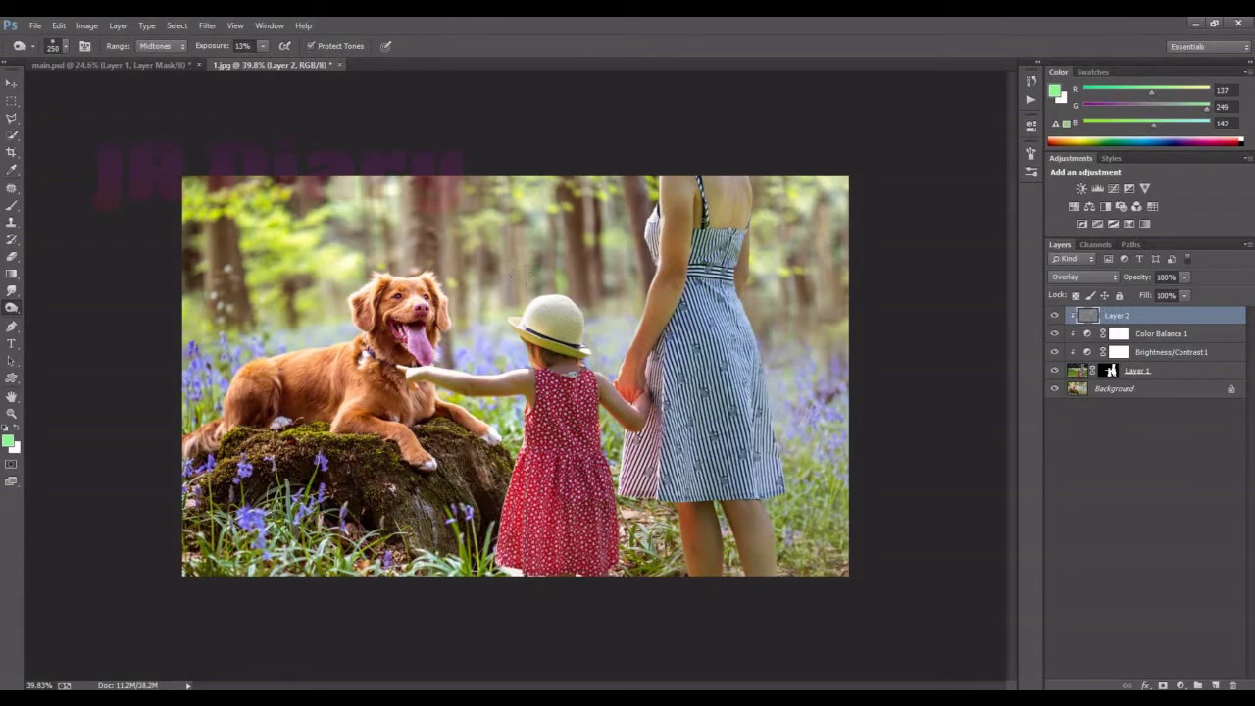
click(1181, 684)
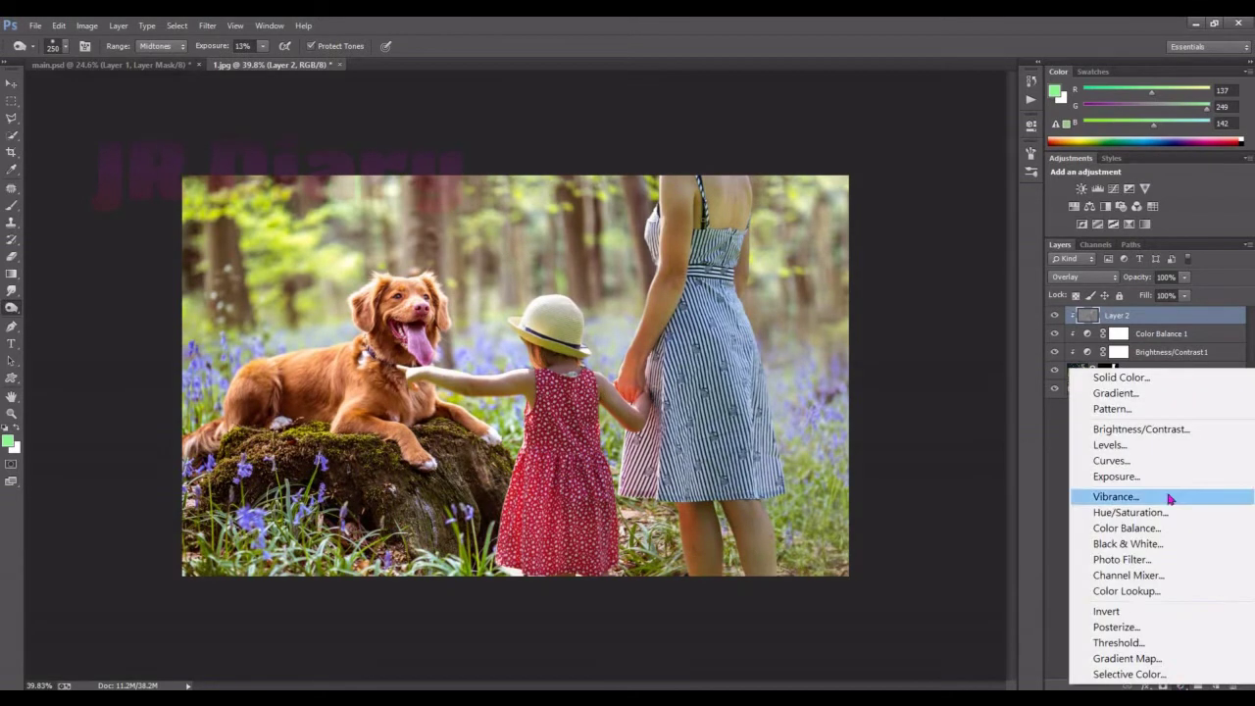
Add a Brightness/Contrast layer with contrast 12, undoing an accidental Color Balance layer.
click(1185, 430)
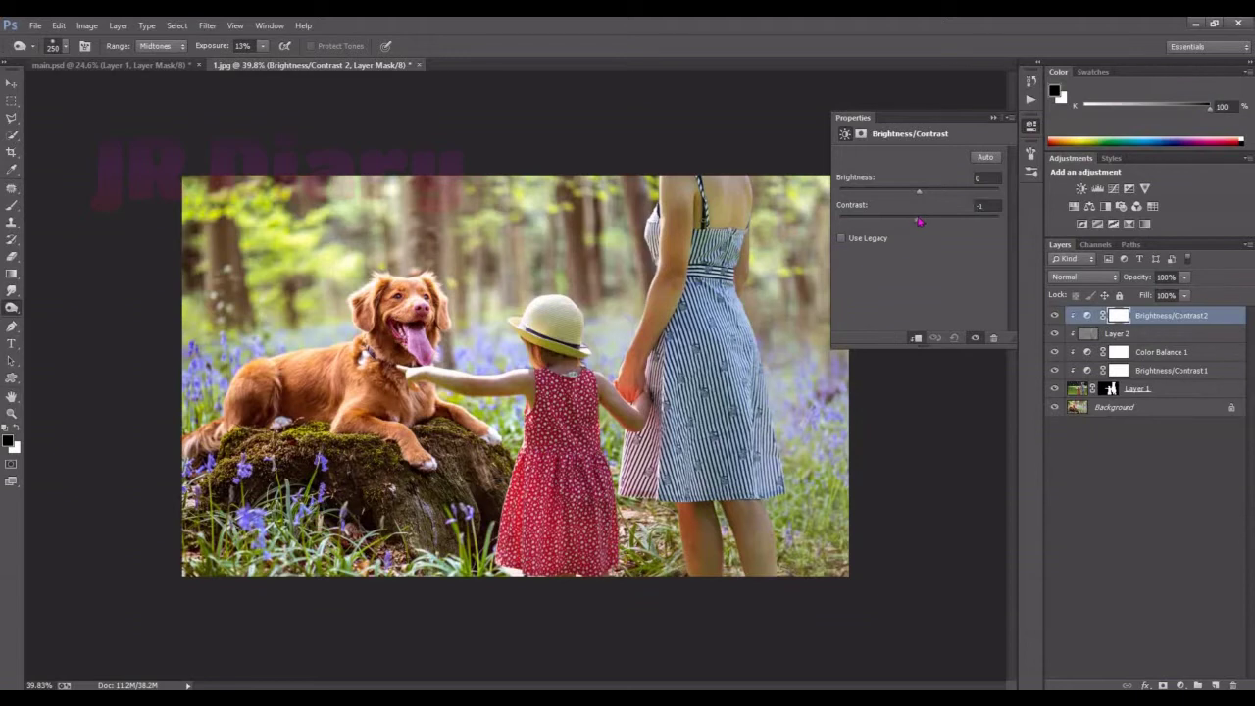
drag(919, 217, 940, 222)
click(993, 117)
click(1180, 684)
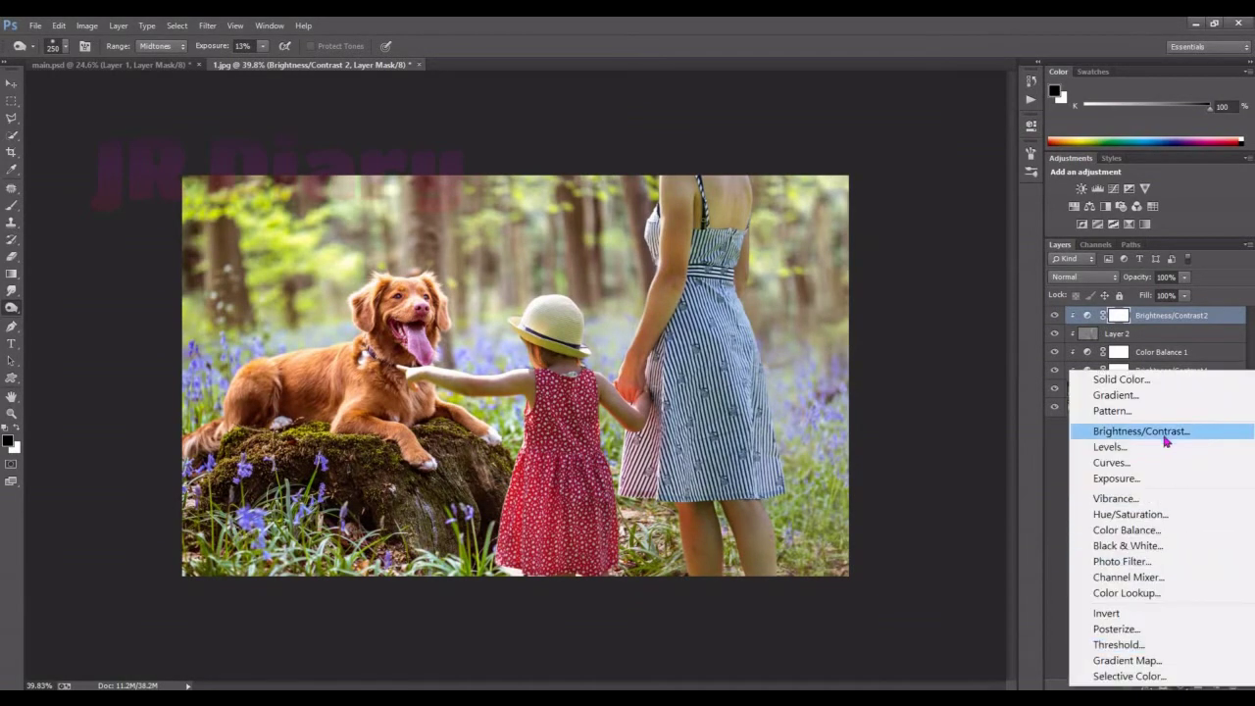
click(1148, 527)
key(ctrl+z)
Add a clipped Hue/Saturation layer with saturation +16 and lightness -3.
click(1181, 684)
click(1155, 514)
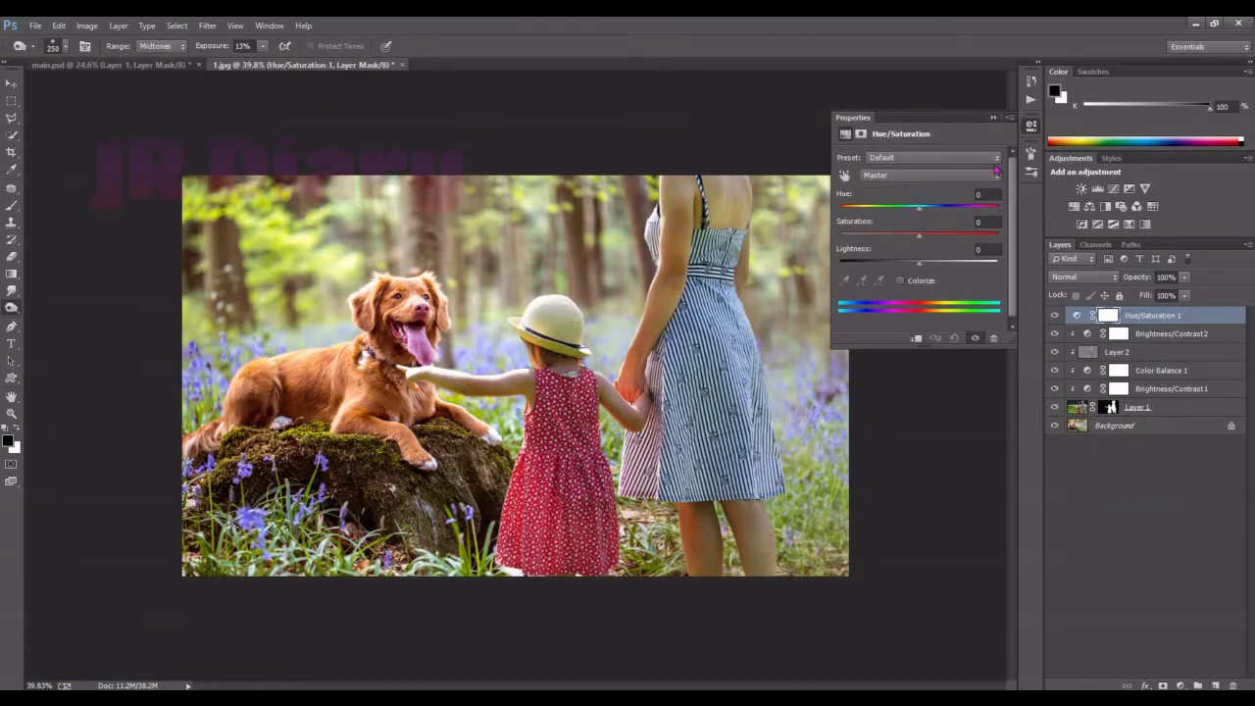
click(914, 338)
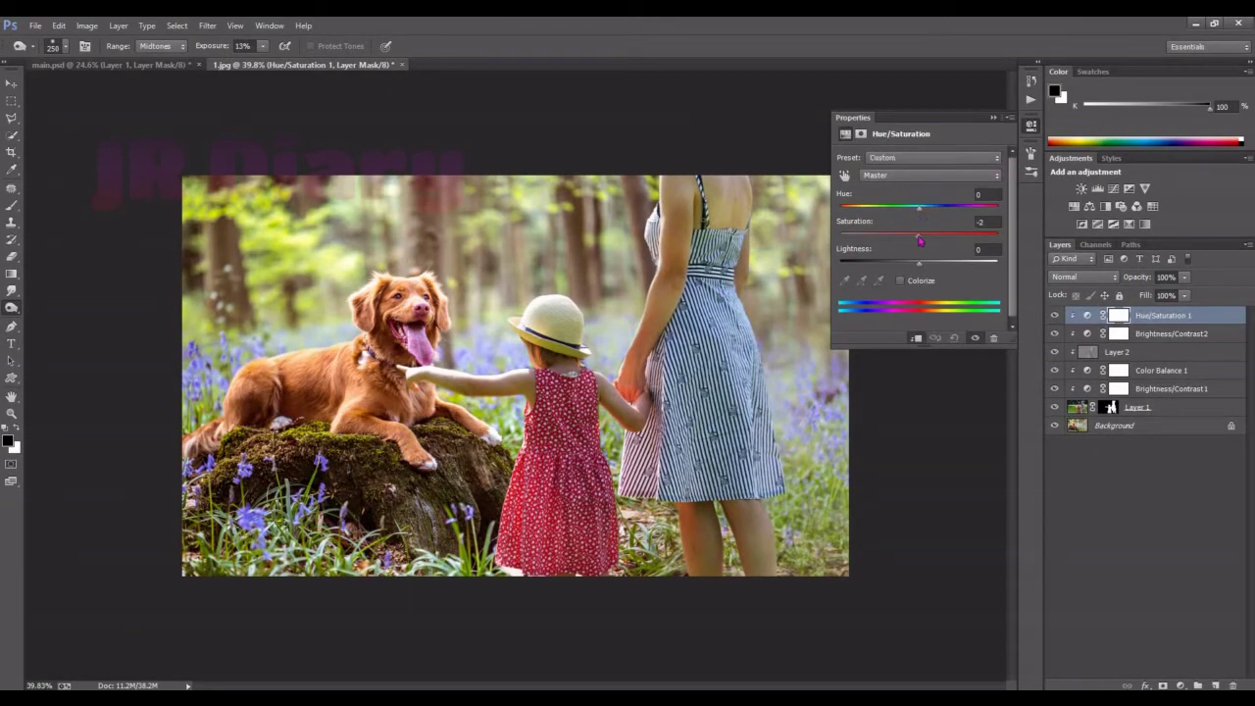
mouse_move(920, 240)
mouse_down()
mouse_move(936, 241)
mouse_move(917, 265)
mouse_move(931, 246)
mouse_up()
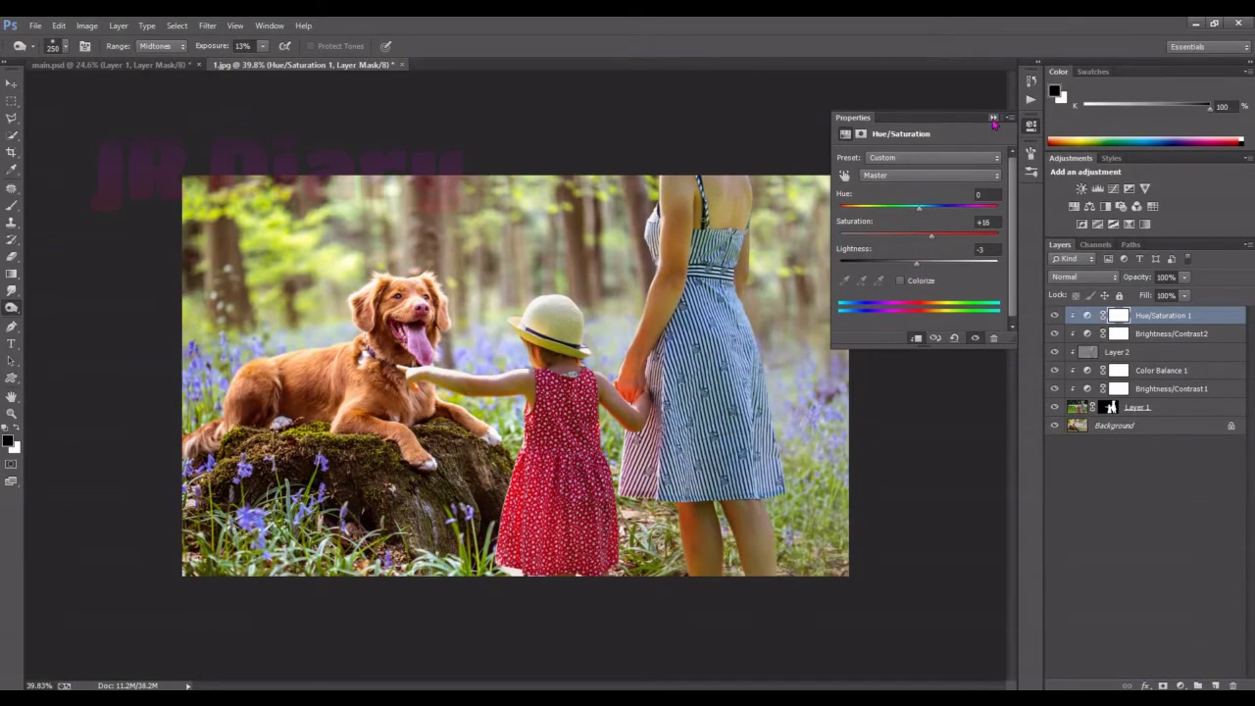
click(993, 118)
click(1180, 685)
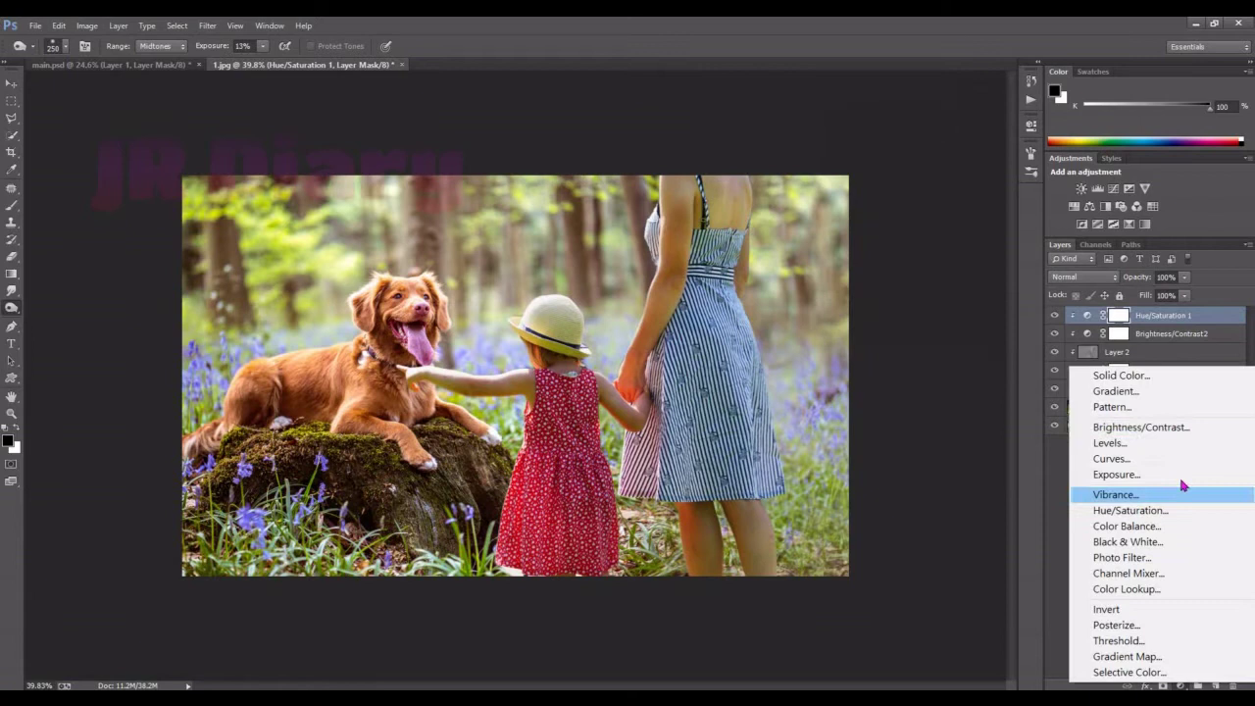
Add a clipped Curves layer bent upward to brighten, with its mask inverted to hide it.
click(1126, 458)
click(918, 338)
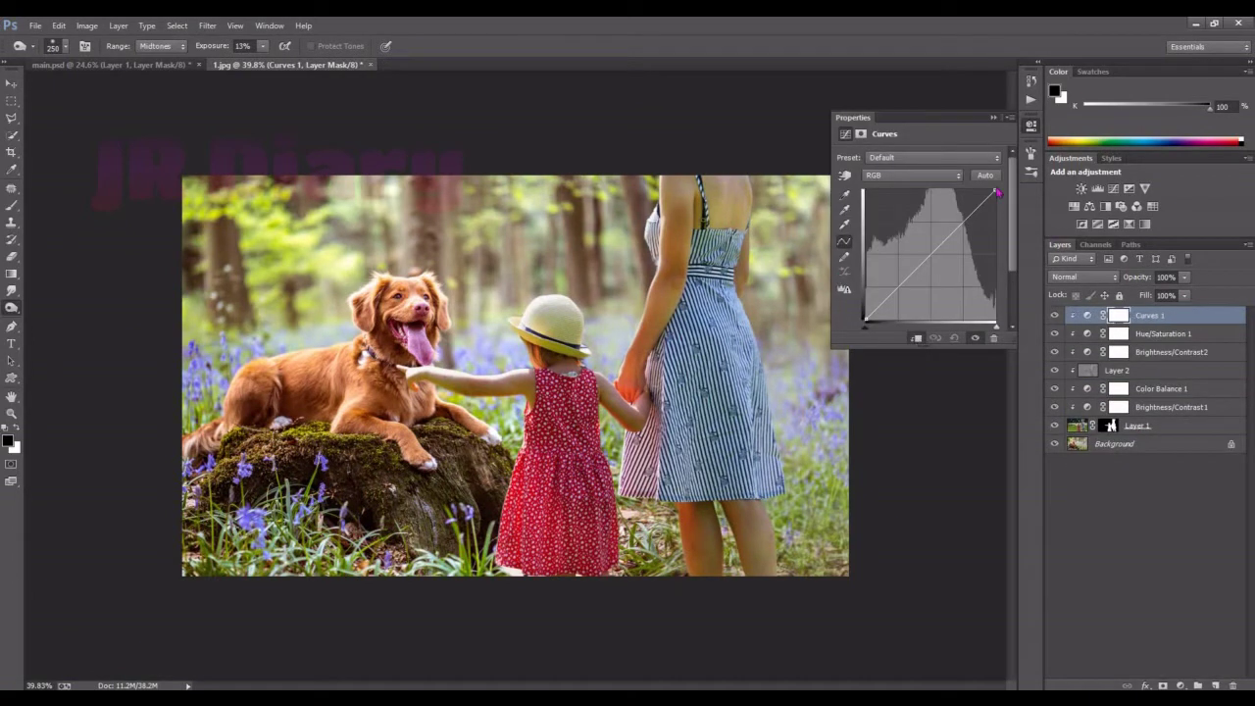
mouse_move(936, 247)
mouse_down()
mouse_move(933, 227)
mouse_move(929, 239)
mouse_up()
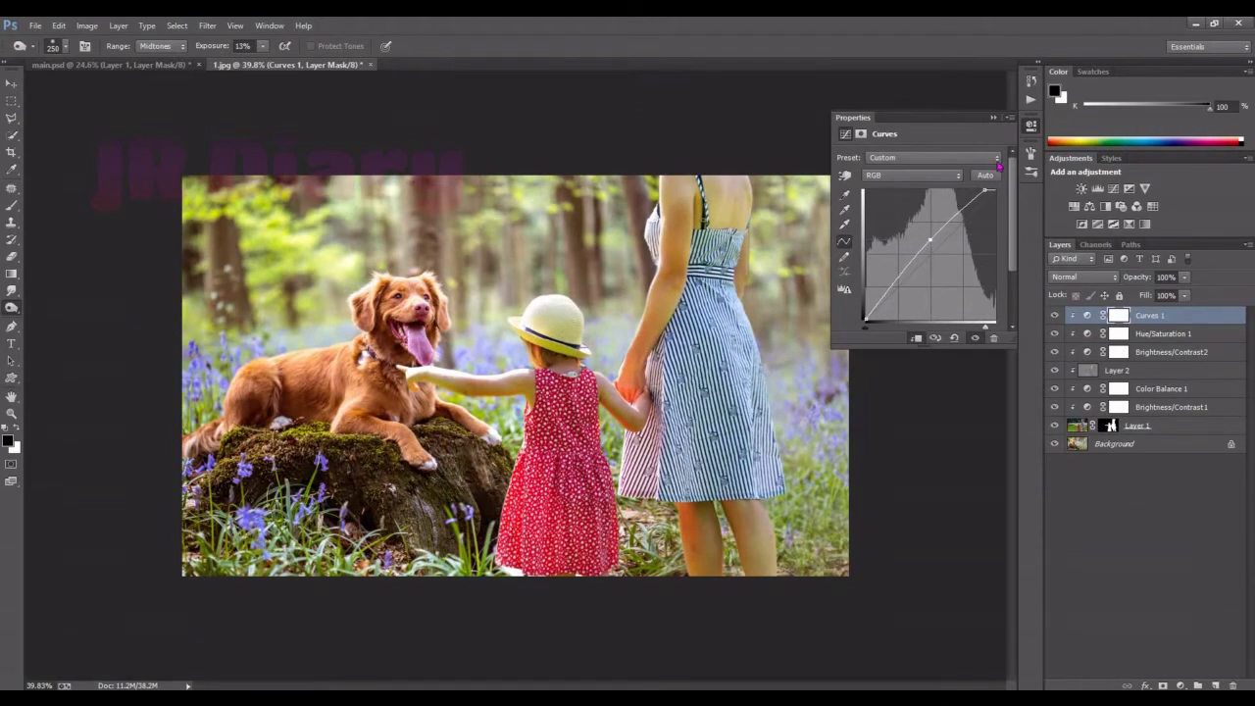
click(993, 116)
key(ctrl+i)
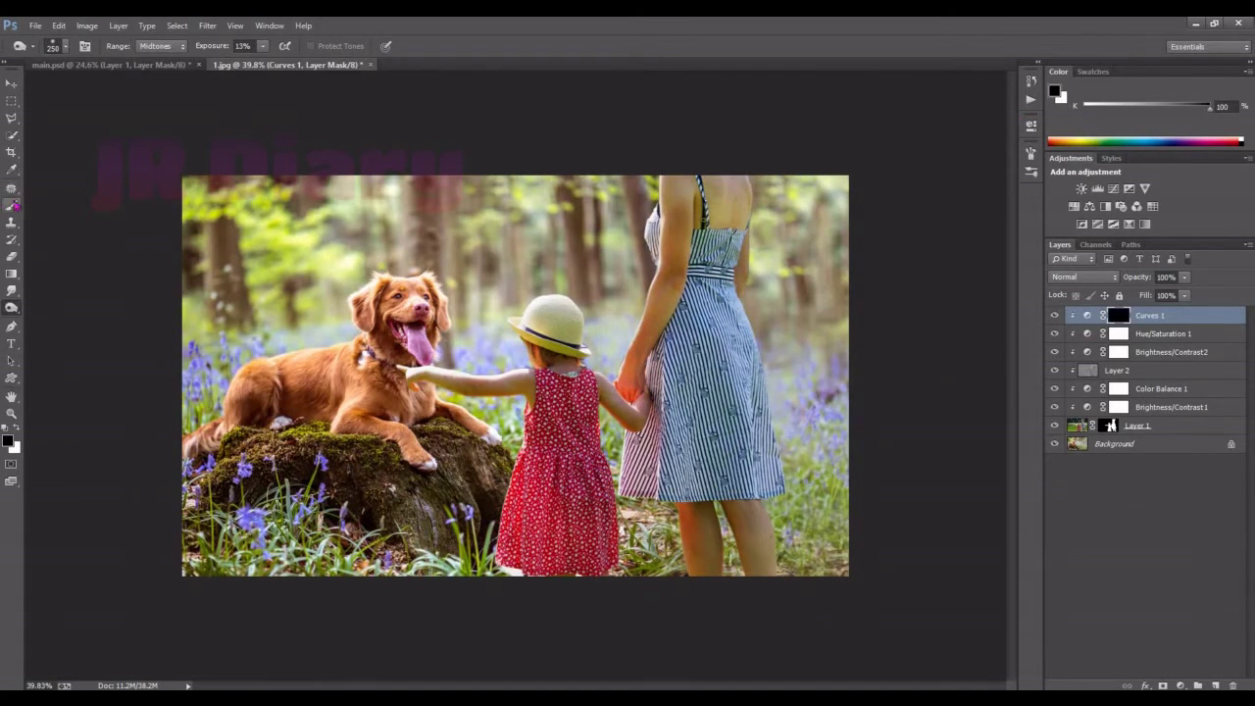
Paint the Curves mask in with white at 27% opacity, then add a Levels layer.
click(13, 206)
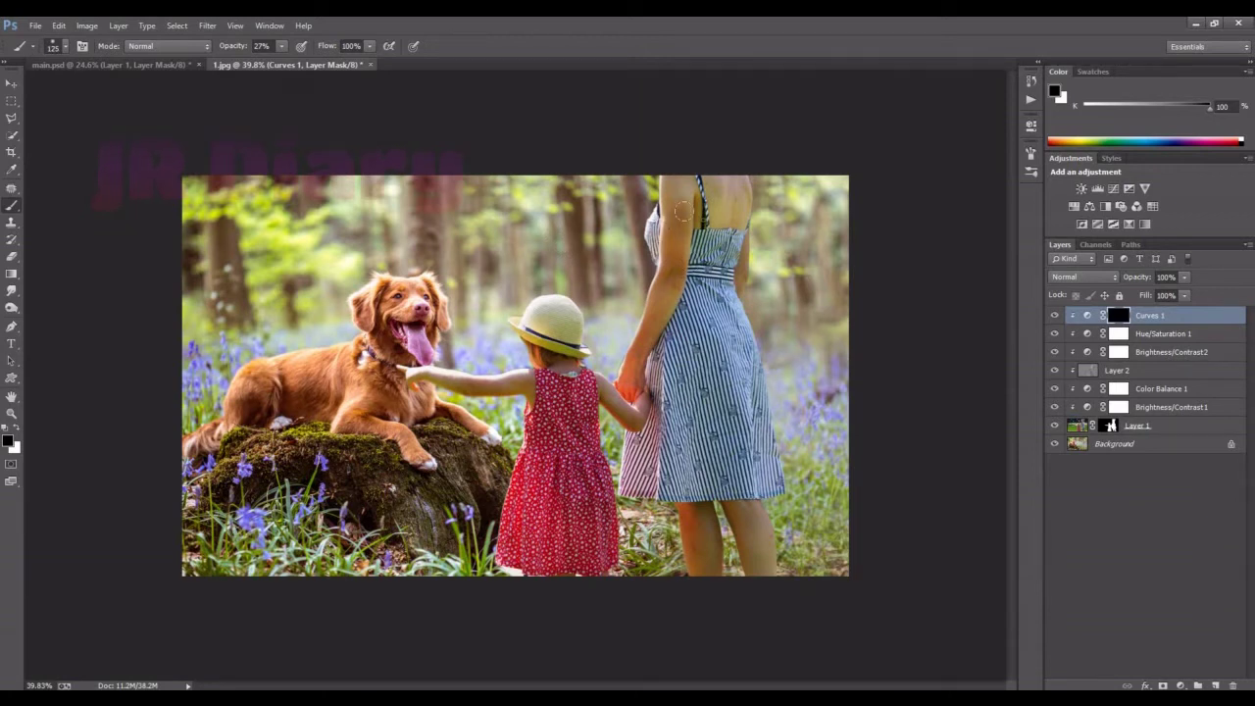
key(x)
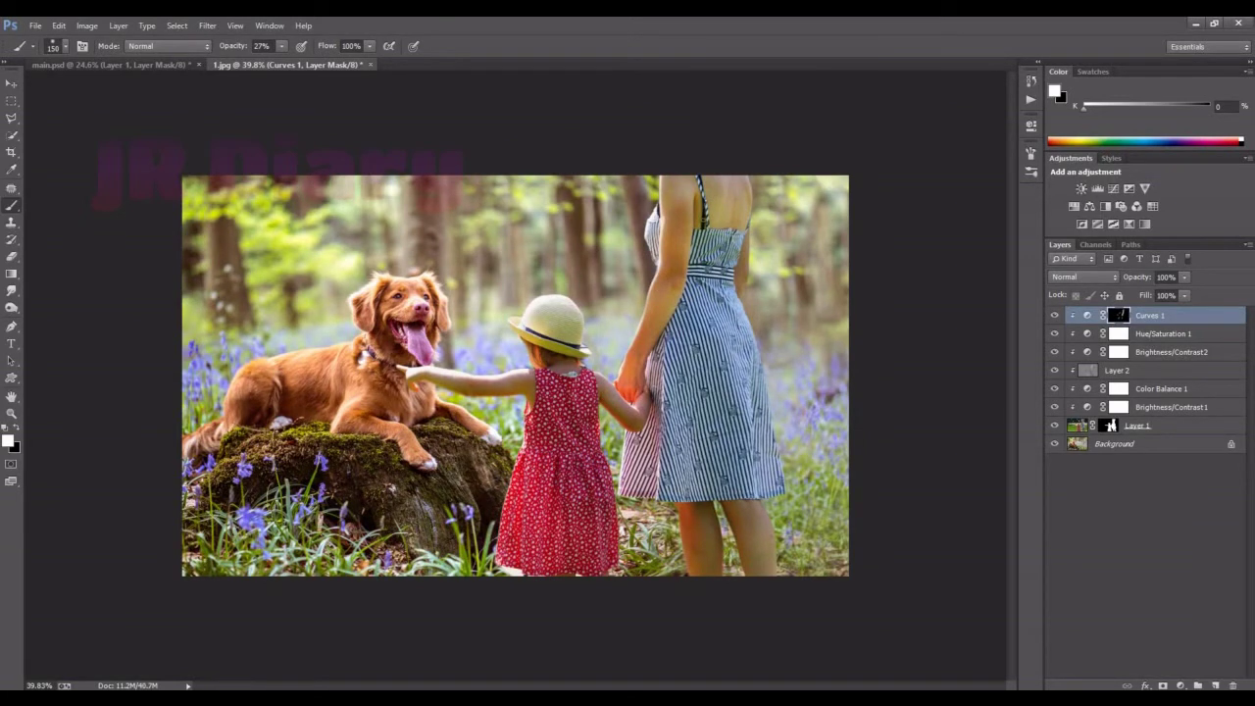
click(1180, 685)
click(1159, 443)
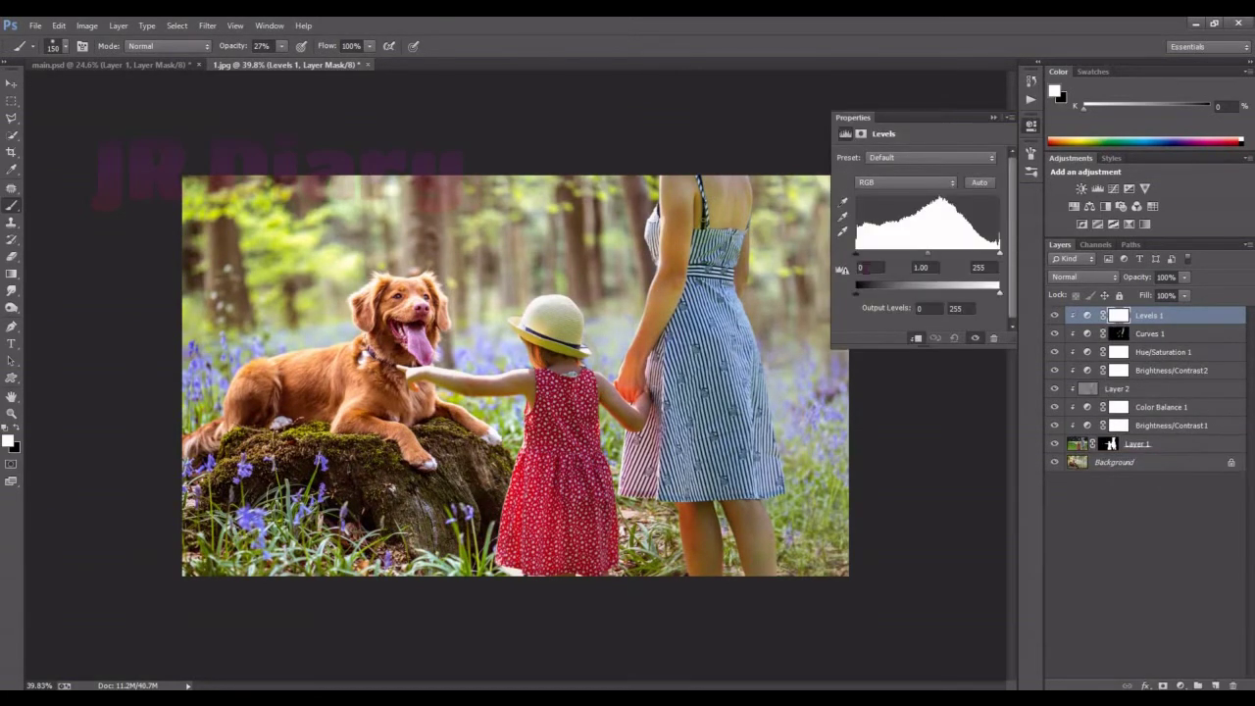
Set Levels input to 12/1.04/248 and output to 6/234.
drag(856, 255, 865, 257)
drag(855, 297, 859, 298)
drag(999, 300, 986, 301)
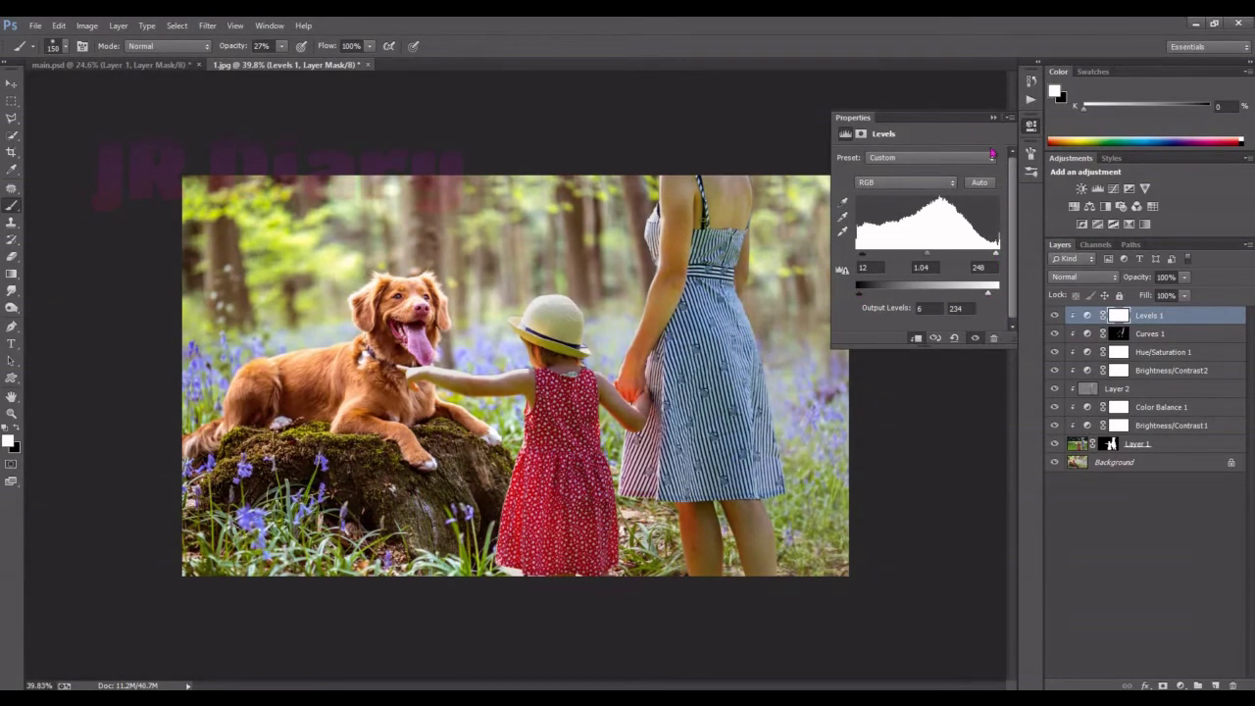
click(993, 117)
Add a Brightness/Contrast layer at contrast 12 and stamp all visible layers into Layer 3.
click(1180, 685)
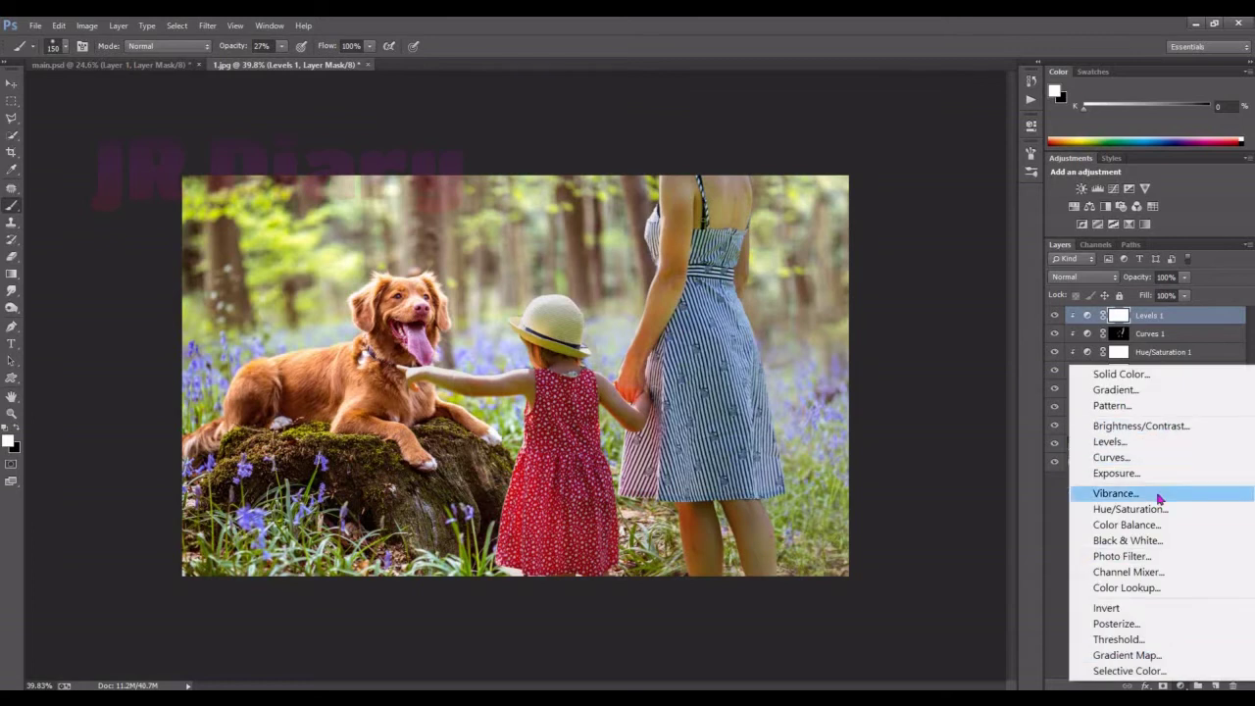
click(1148, 427)
drag(919, 218, 936, 221)
click(996, 118)
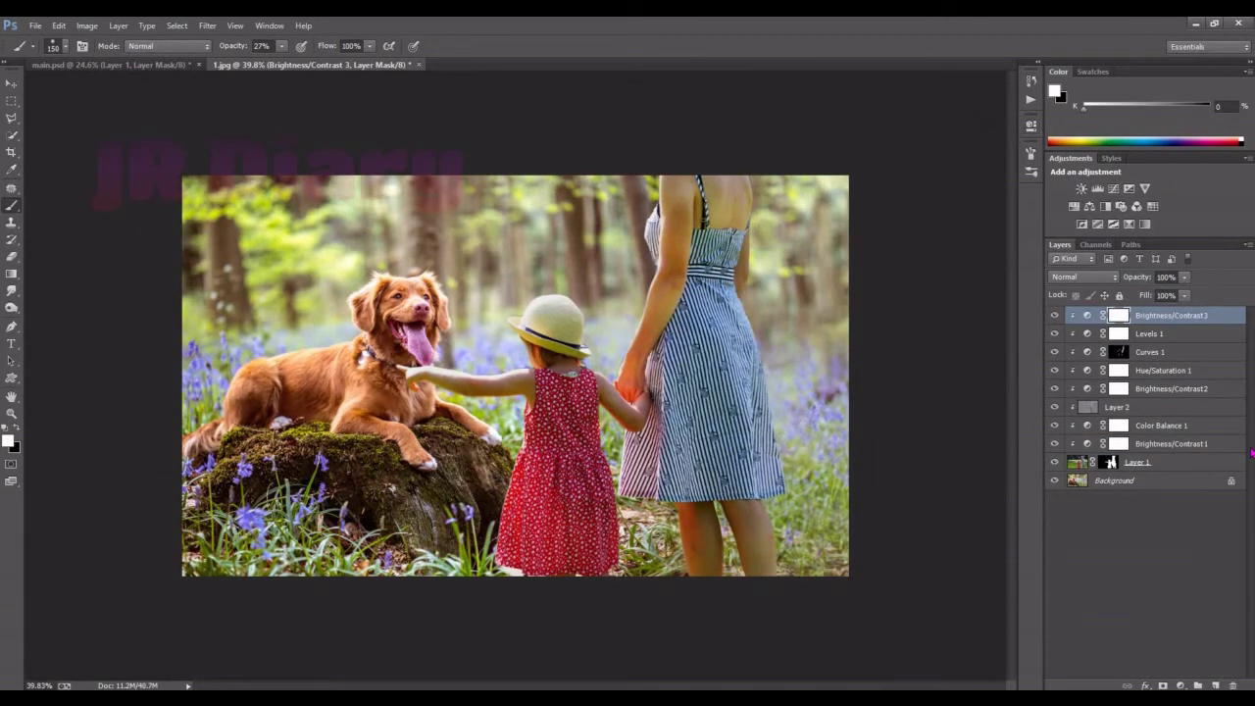
key(ctrl+alt+shift+e)
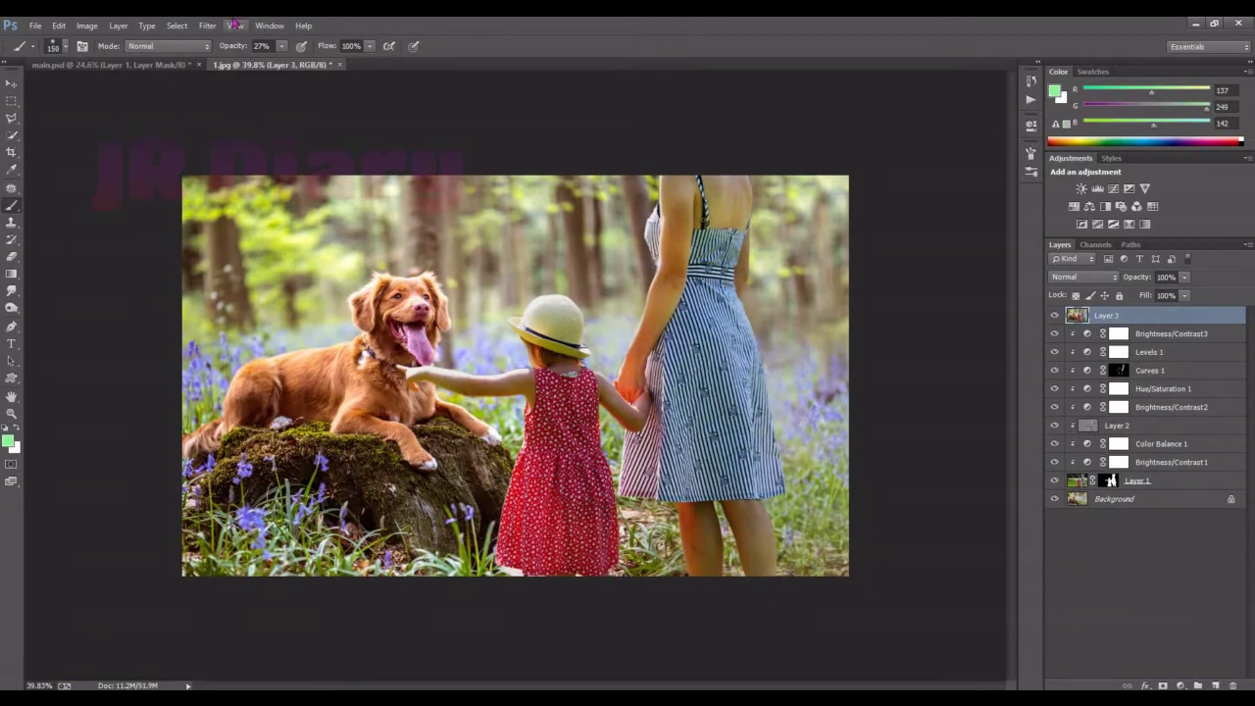
click(207, 26)
In Camera Raw set Temperature -6, Tint -7, Contrast -27, Shadows +24, Whites -70, Blacks +16.
click(253, 117)
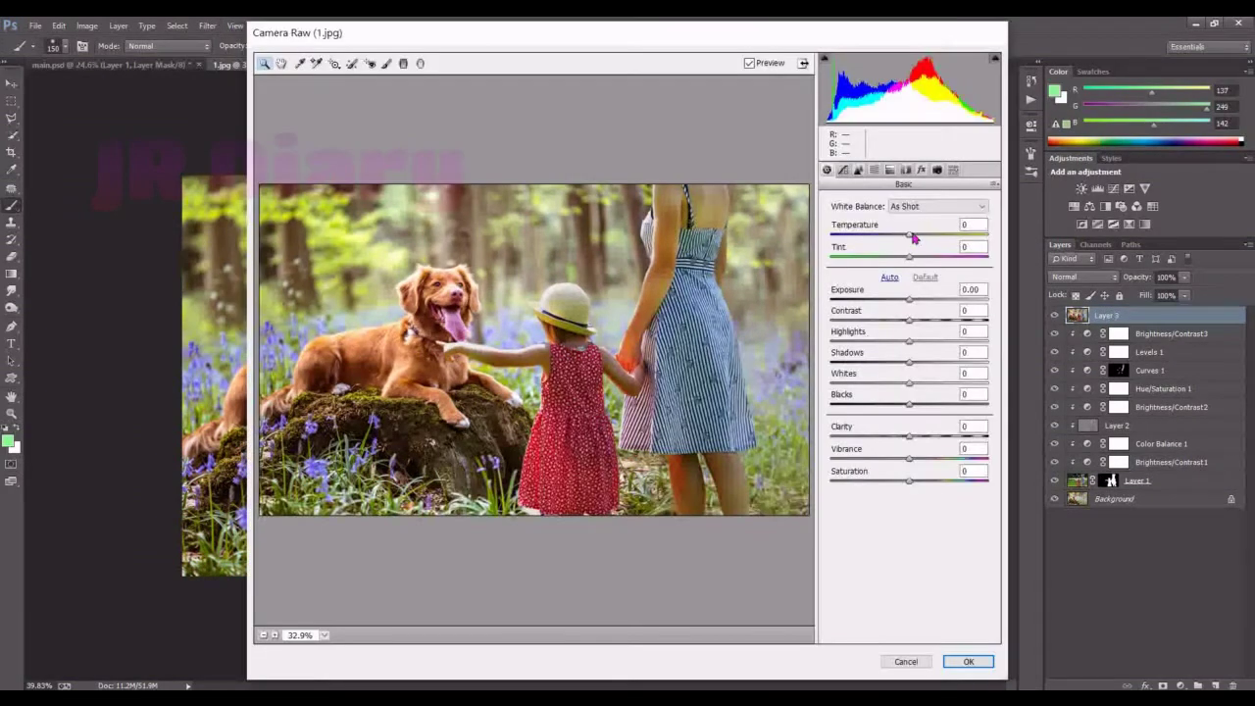
drag(910, 236, 904, 257)
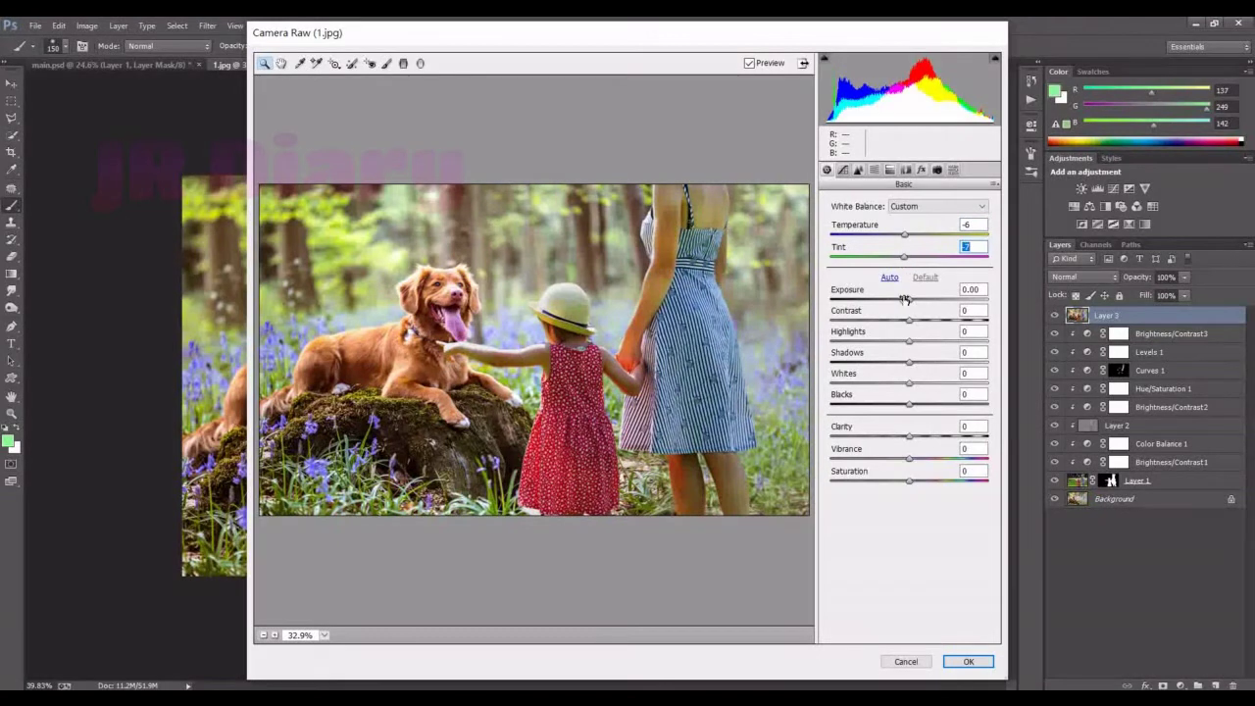
click(909, 301)
mouse_move(907, 300)
mouse_down()
mouse_move(888, 320)
mouse_move(910, 300)
mouse_move(898, 341)
mouse_move(927, 362)
mouse_up()
mouse_move(909, 403)
mouse_down()
mouse_move(921, 404)
mouse_move(862, 383)
mouse_move(859, 393)
mouse_up()
mouse_move(910, 460)
mouse_down()
mouse_move(926, 464)
mouse_move(885, 481)
mouse_move(910, 461)
mouse_move(891, 482)
mouse_up()
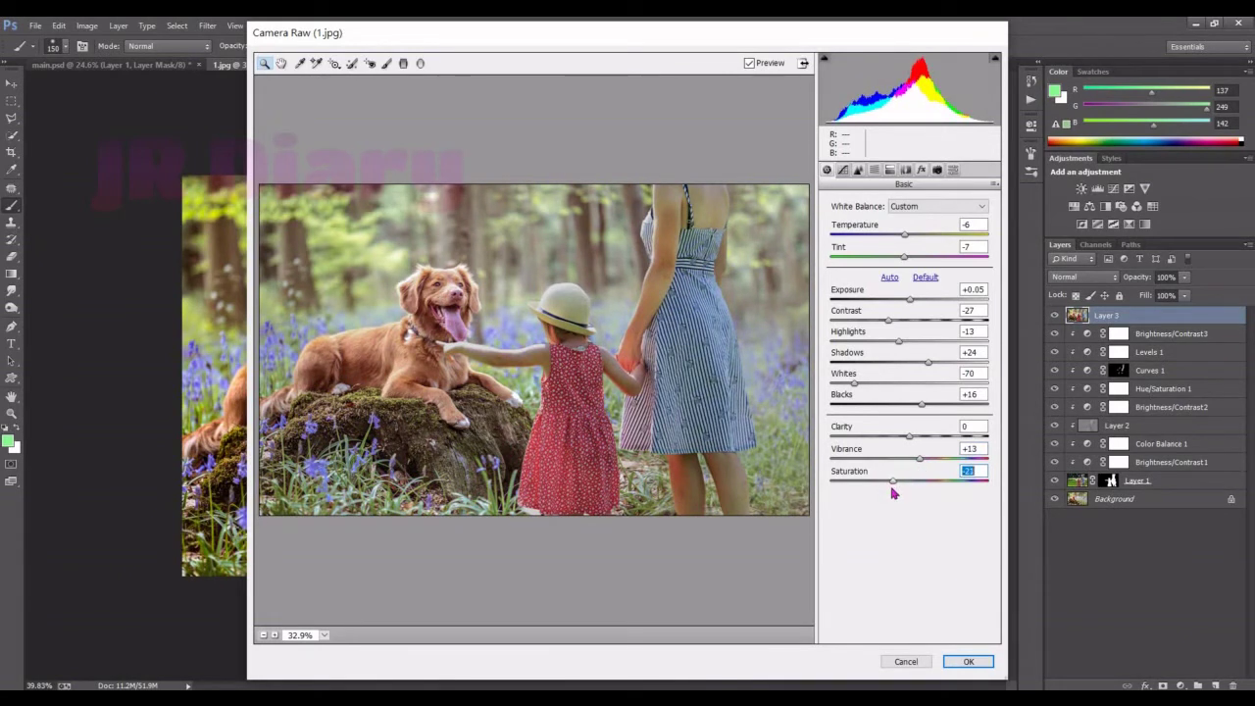
Add luminance noise reduction in Camera Raw's Detail panel.
click(842, 170)
click(857, 170)
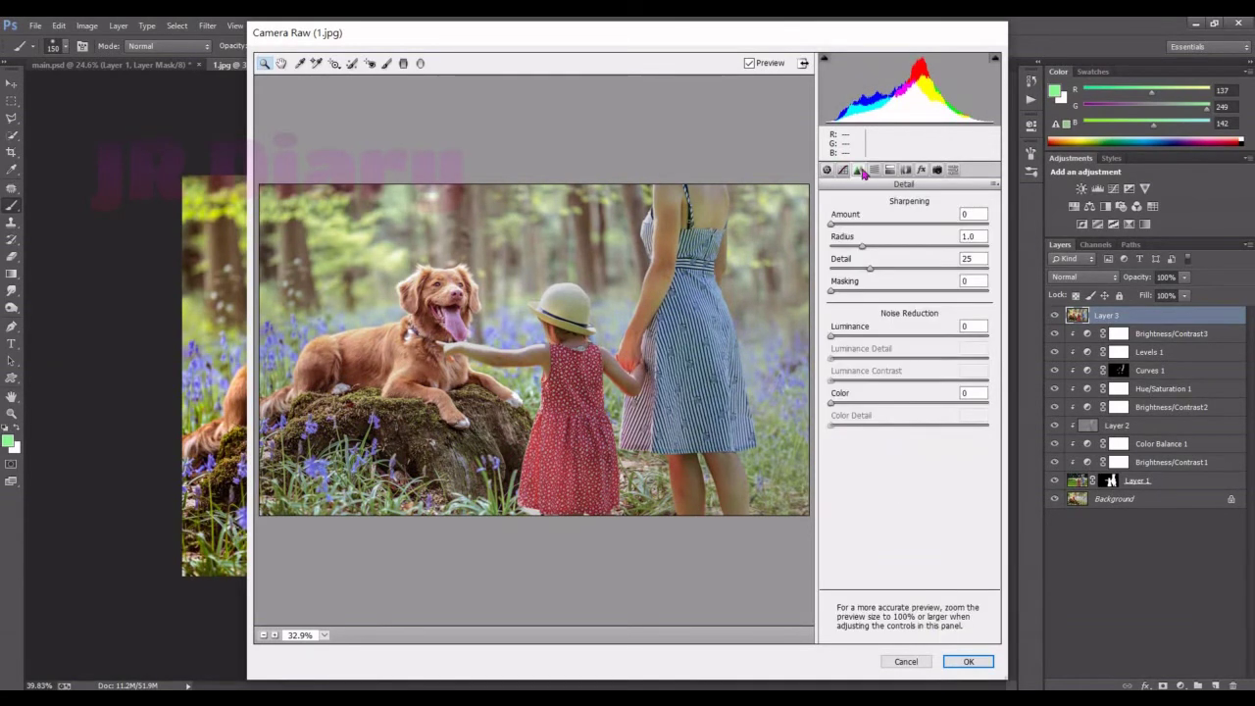
click(881, 171)
click(858, 170)
drag(831, 335, 862, 335)
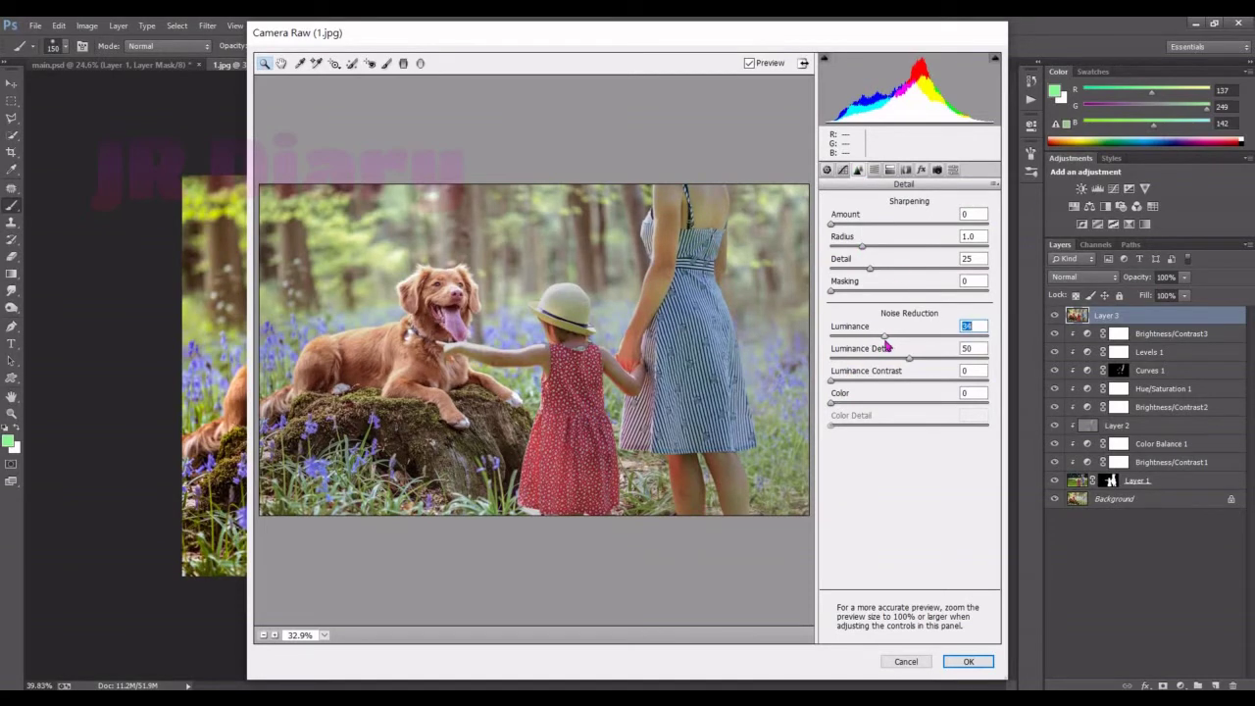
click(889, 170)
click(890, 170)
click(873, 170)
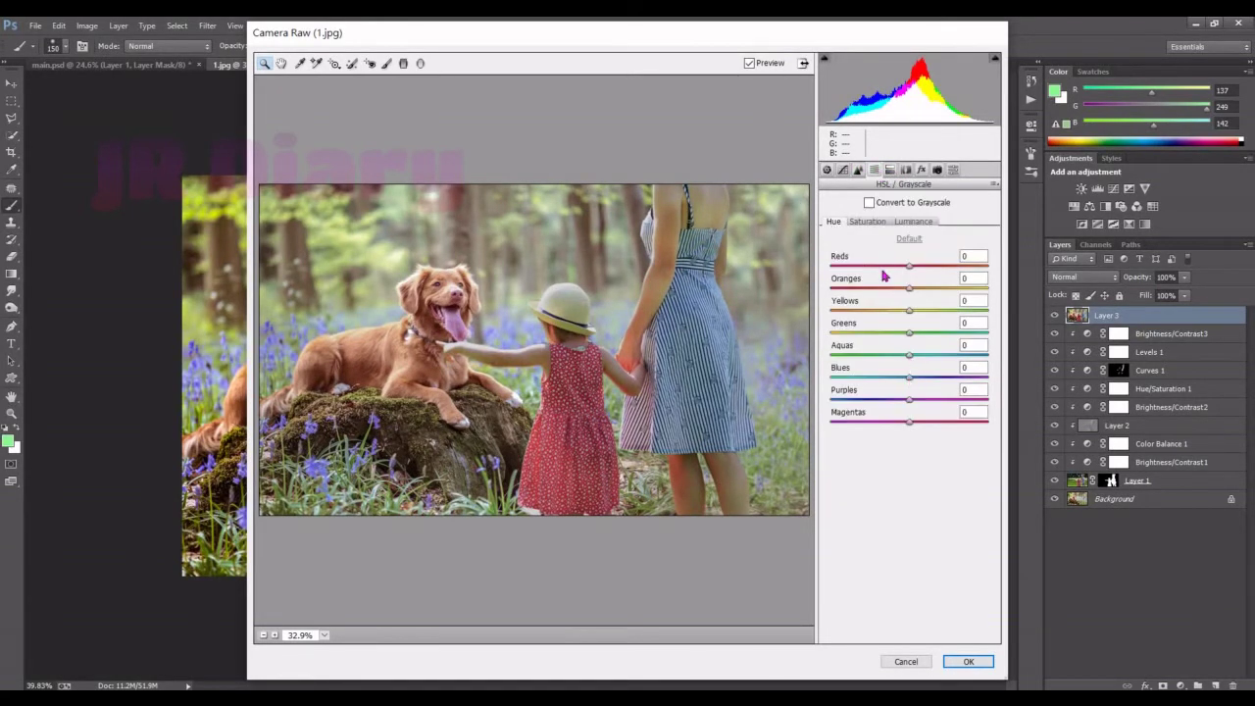
Desaturate blues and aquas, raise yellows saturation to +13, and adjust reds luminance.
click(866, 221)
mouse_move(908, 376)
mouse_down()
mouse_move(887, 377)
mouse_move(887, 359)
mouse_up()
mouse_move(909, 310)
mouse_down()
mouse_move(926, 294)
mouse_move(919, 312)
mouse_up()
drag(908, 266, 925, 314)
click(913, 221)
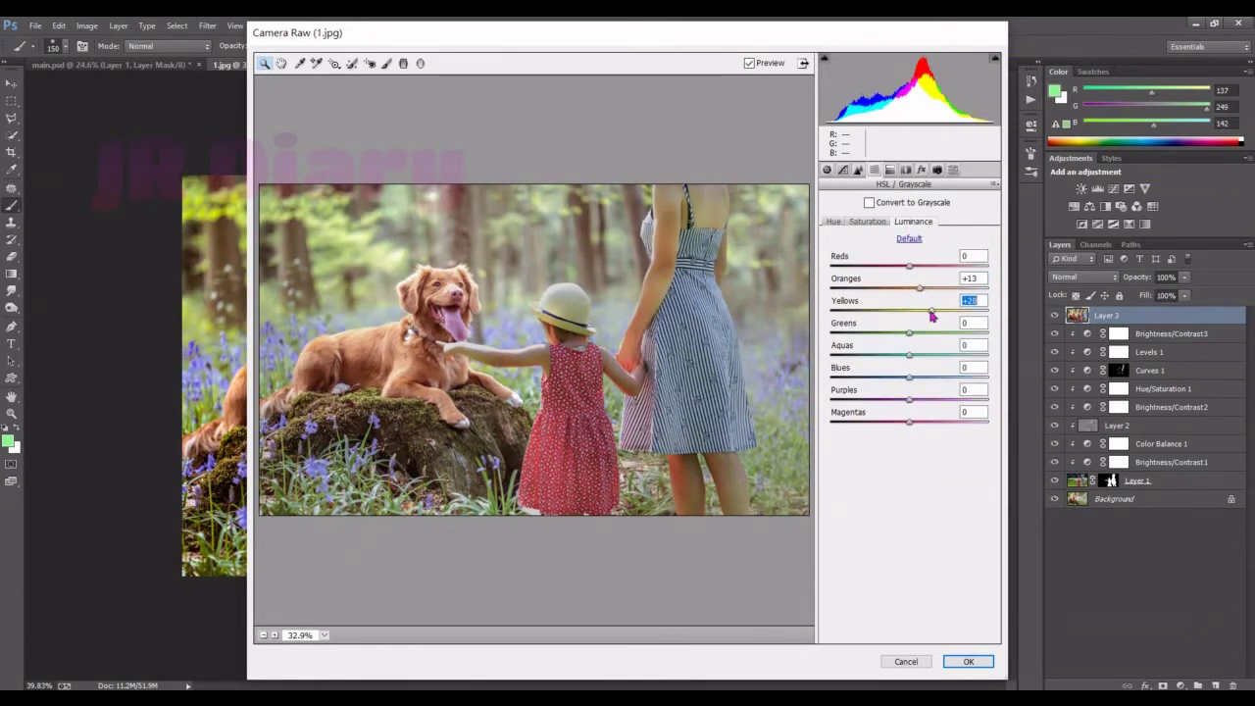
click(912, 266)
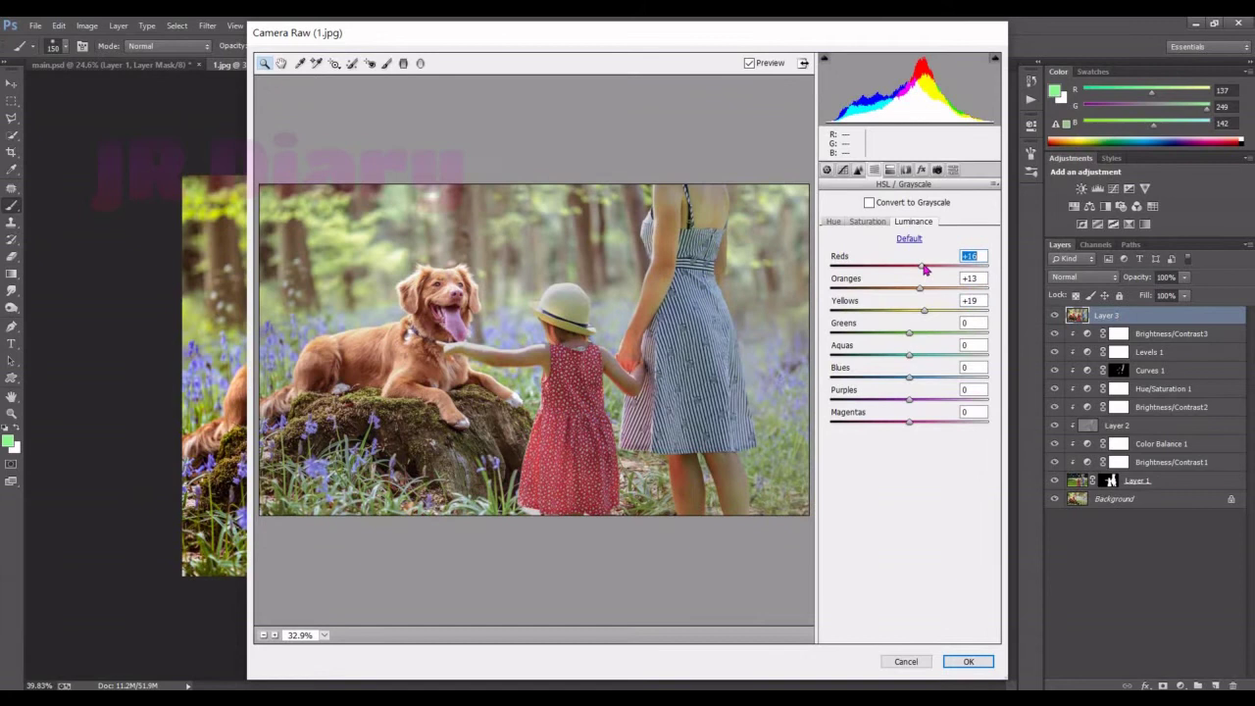
Shift hues (Yellows -42, Greens -43, Aquas -26, Purples +38) and apply the Camera Raw grade.
click(840, 223)
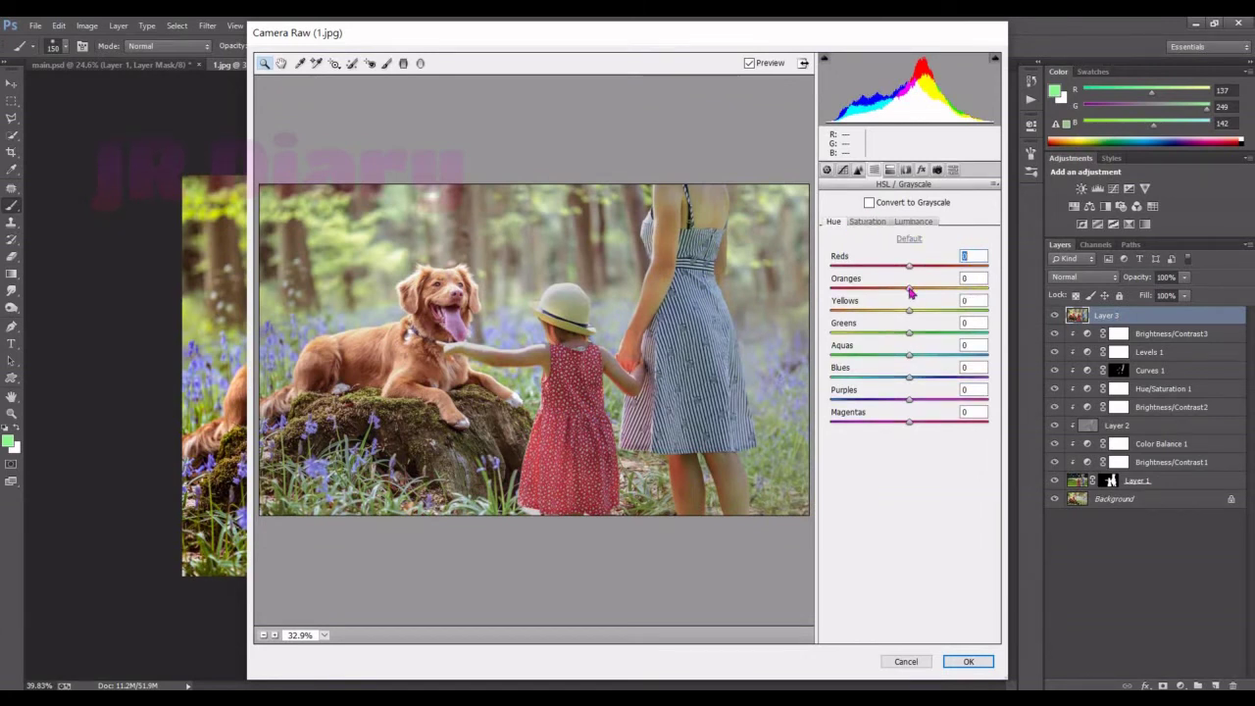
mouse_move(909, 290)
mouse_down()
mouse_move(876, 312)
mouse_move(889, 357)
mouse_up()
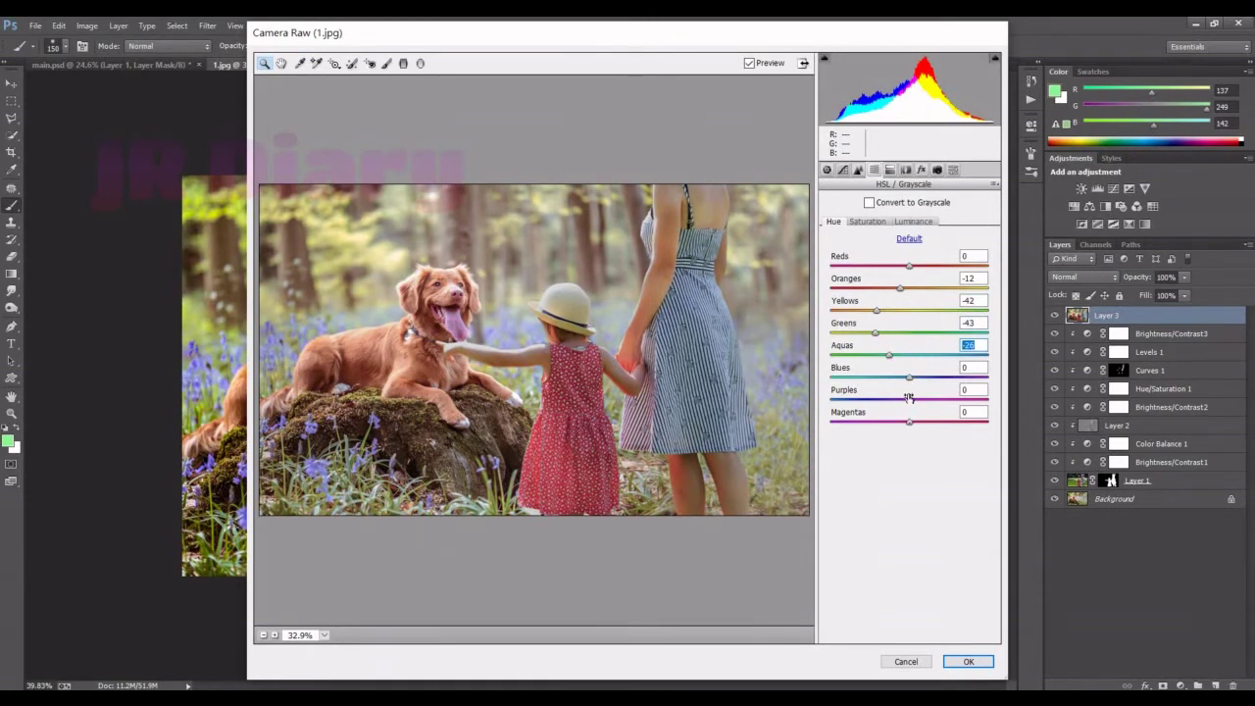
drag(909, 398, 938, 399)
key(Return)
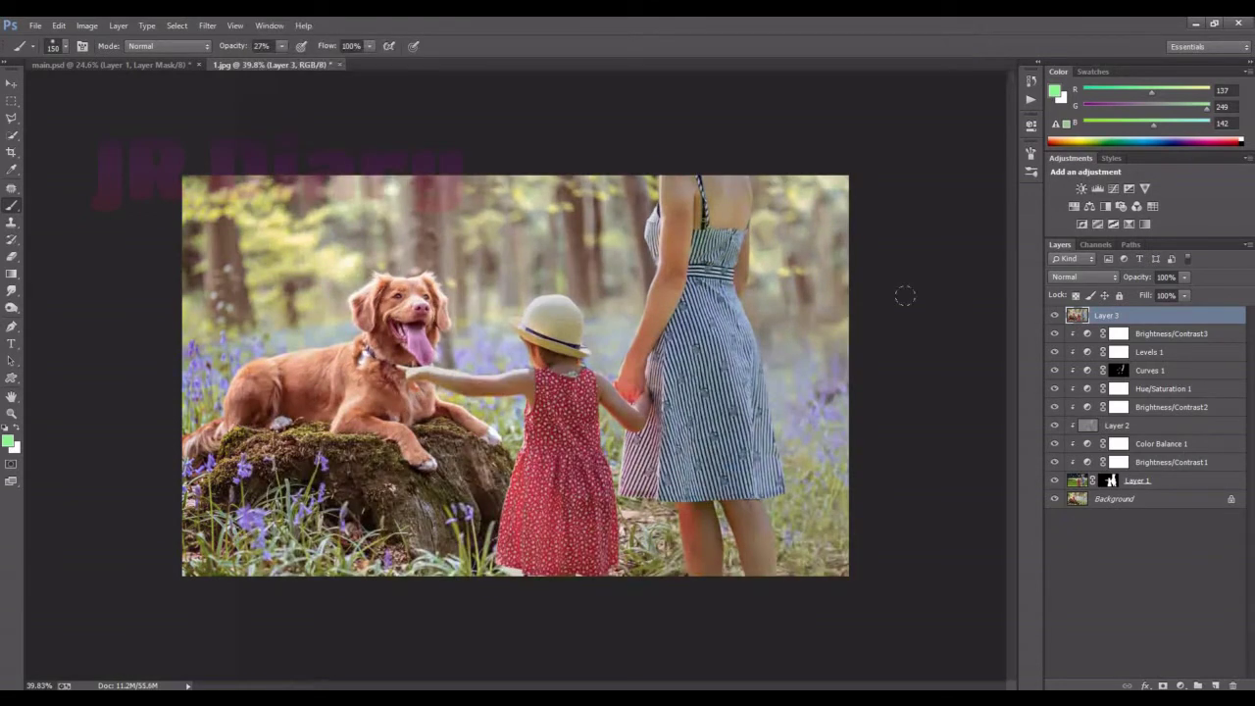
Add a Curves 2 layer pulled down to darken the photo, then invert its mask to black.
click(1181, 685)
click(1107, 464)
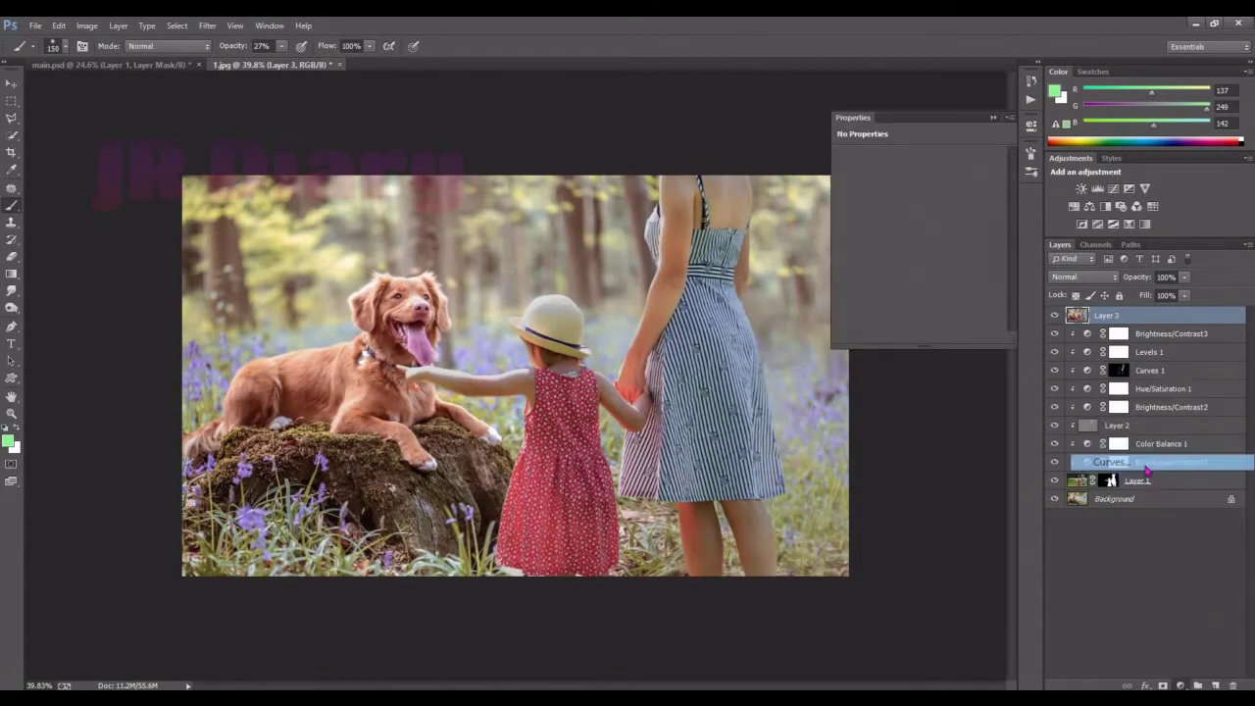
drag(945, 240, 948, 248)
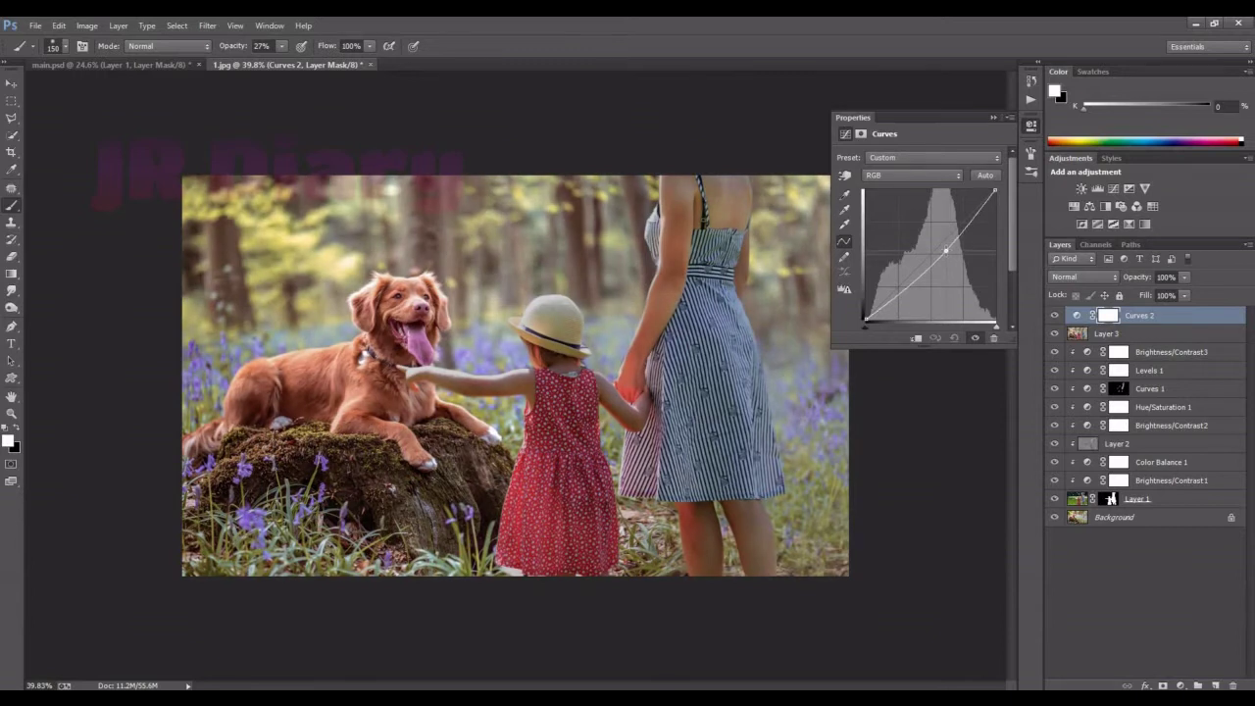
drag(903, 291, 902, 296)
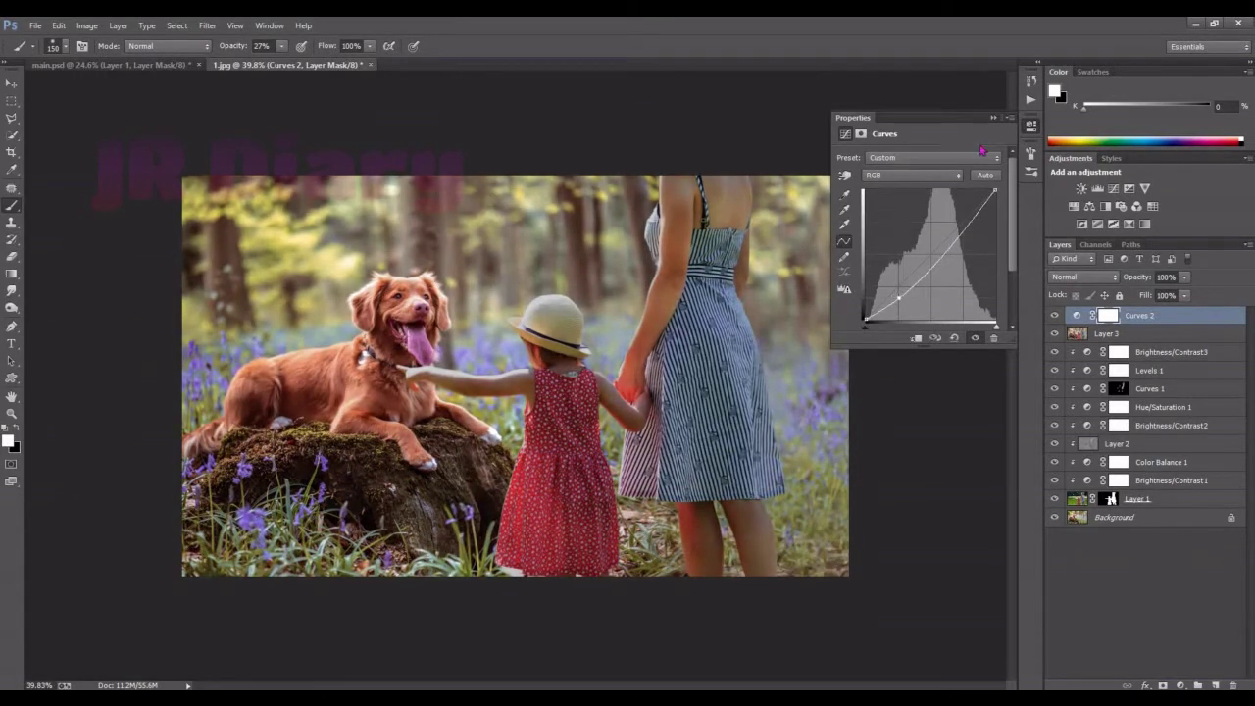
click(993, 117)
key(ctrl+i)
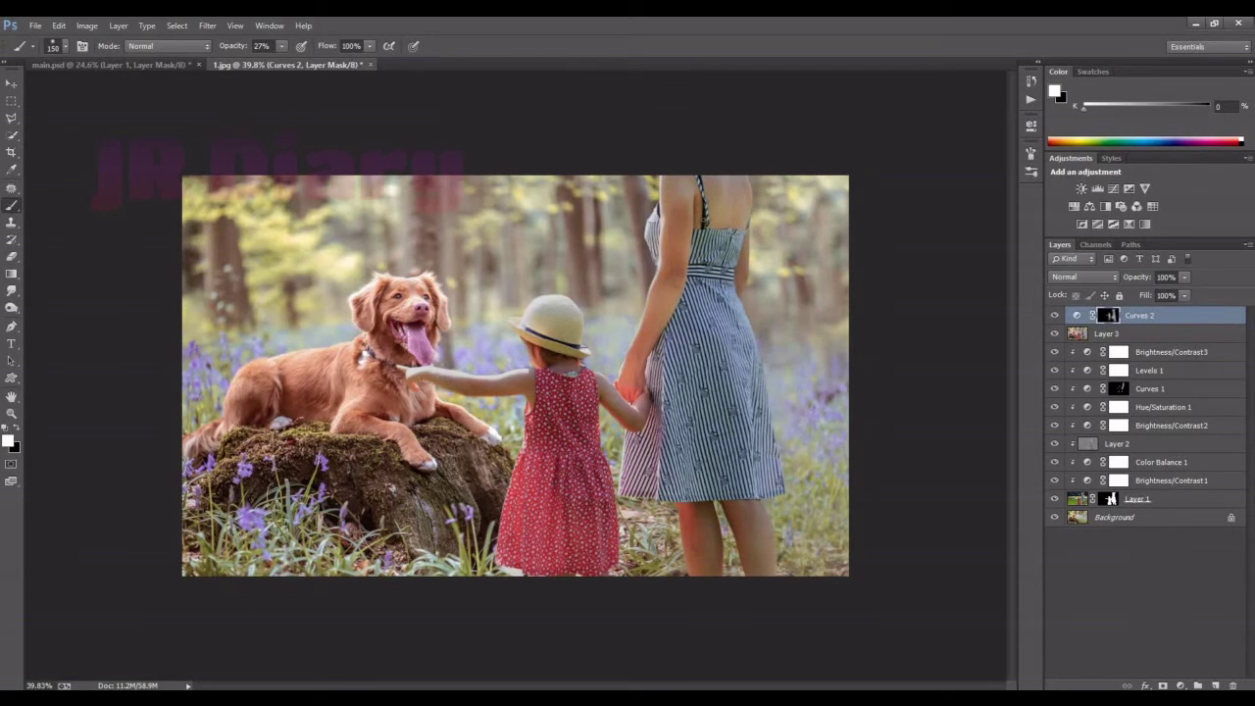
Stamp the visible layers into a new layer and apply a 6.4 px Gaussian Blur.
key(ctrl+alt+shift+e)
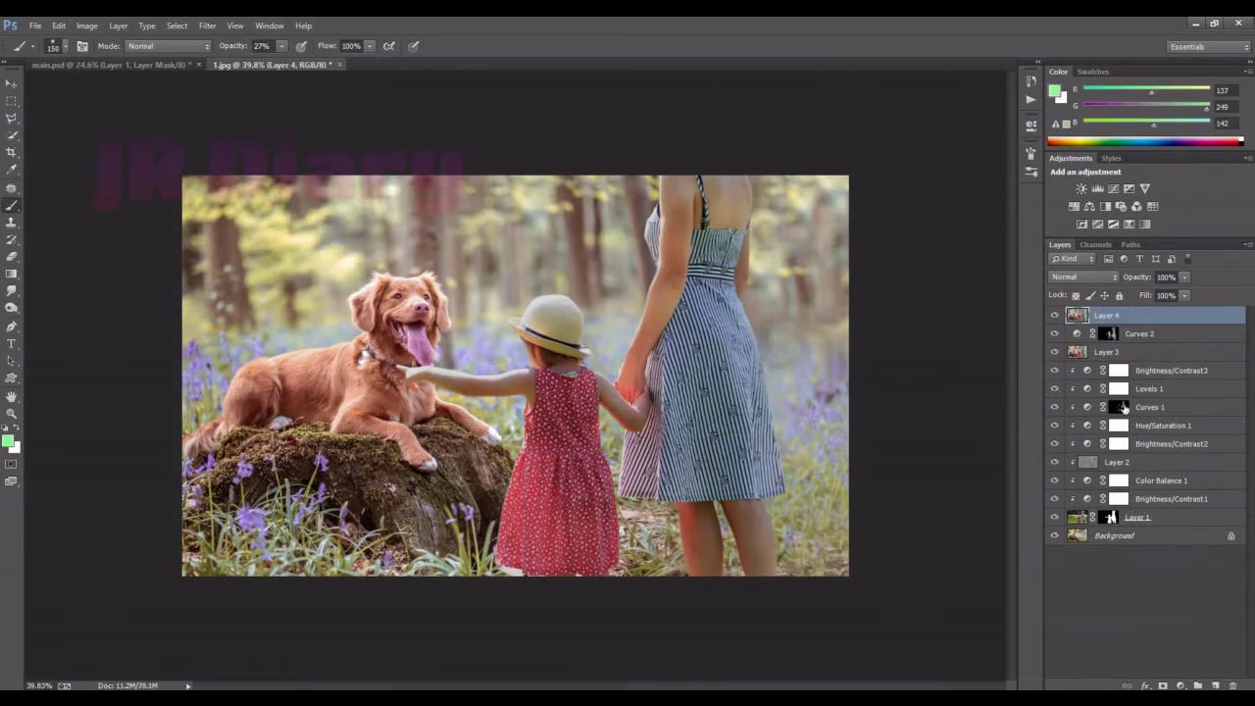
click(207, 26)
mouse_move(219, 201)
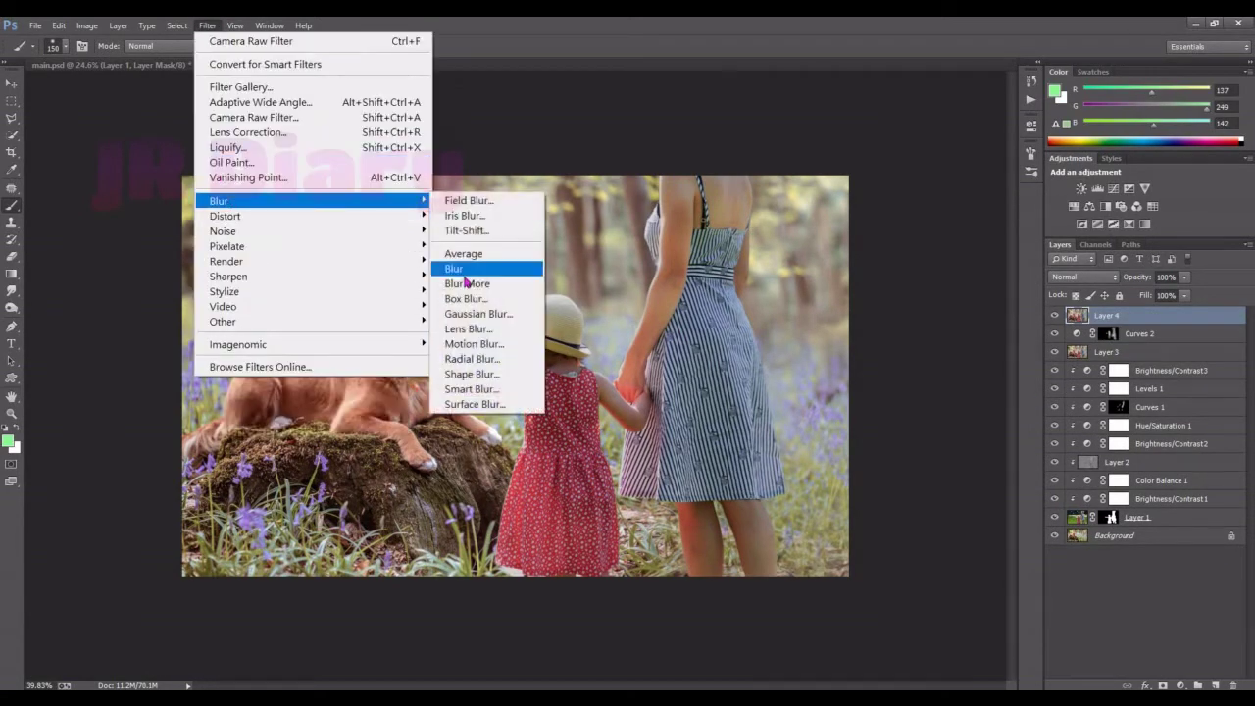
click(481, 315)
drag(585, 379, 575, 380)
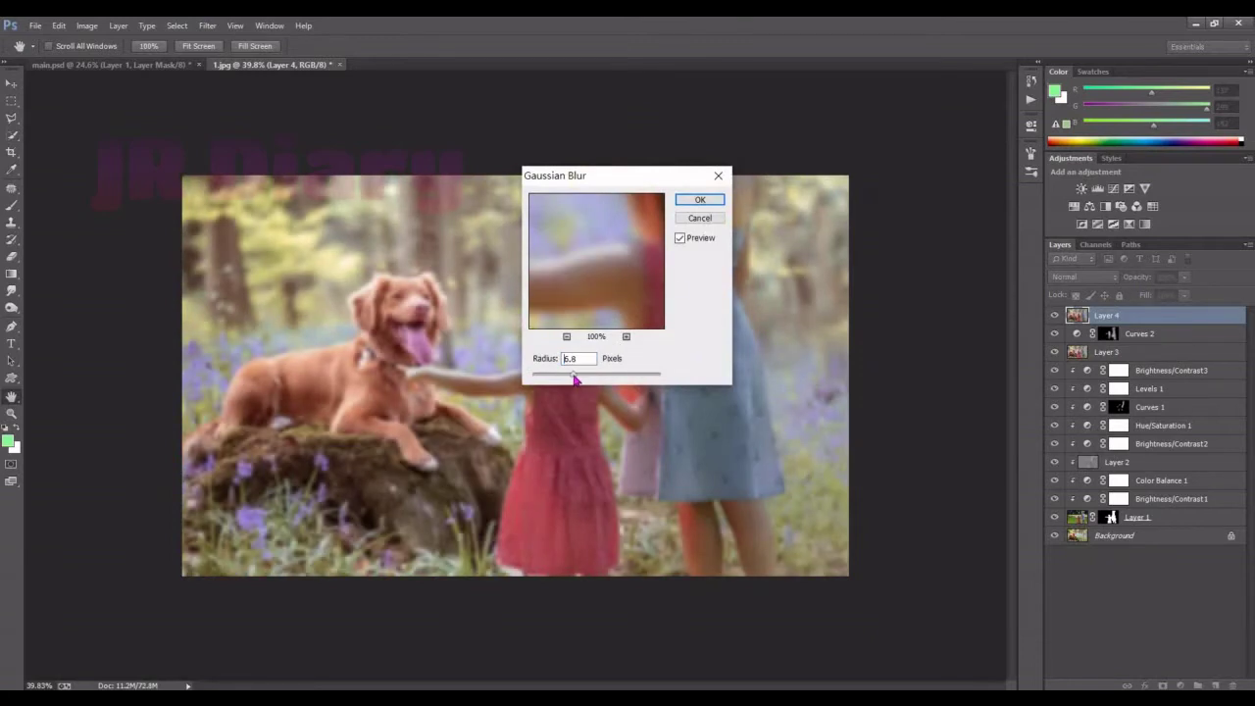
click(700, 200)
Set the blurred layer to Screen blend at 50% opacity and add a layer mask.
key(b)
click(1083, 276)
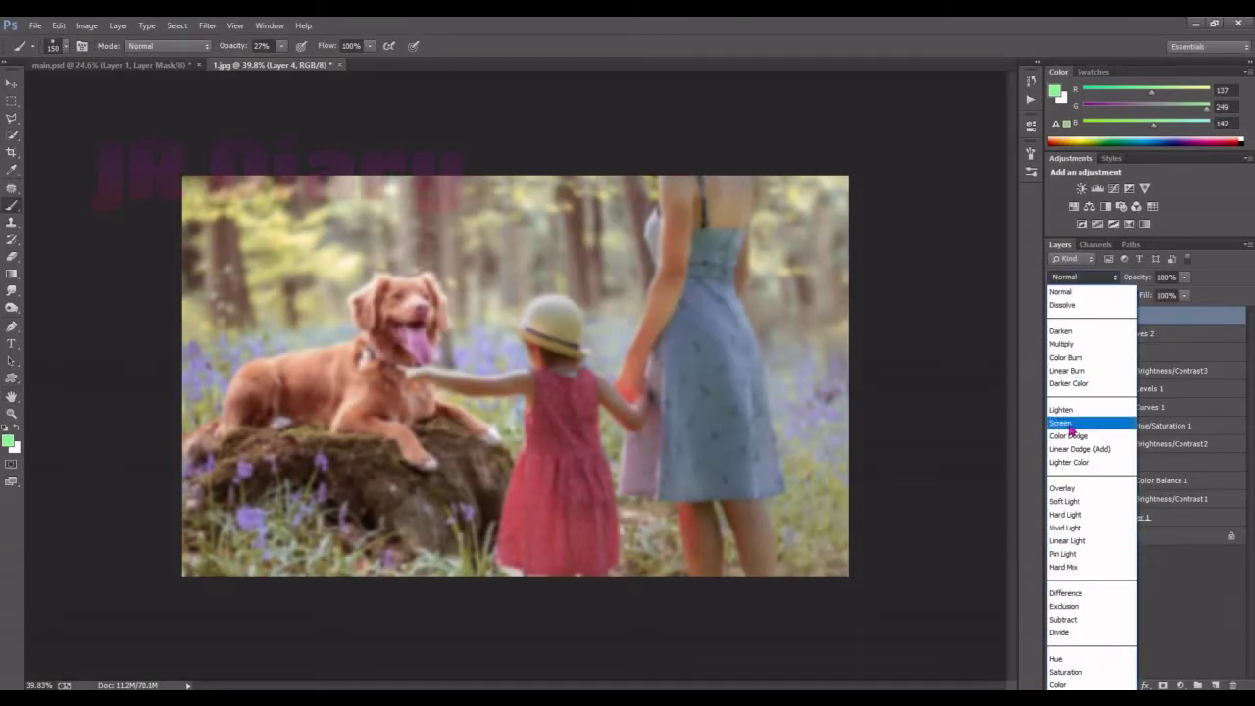
click(1063, 423)
drag(1133, 276, 1111, 280)
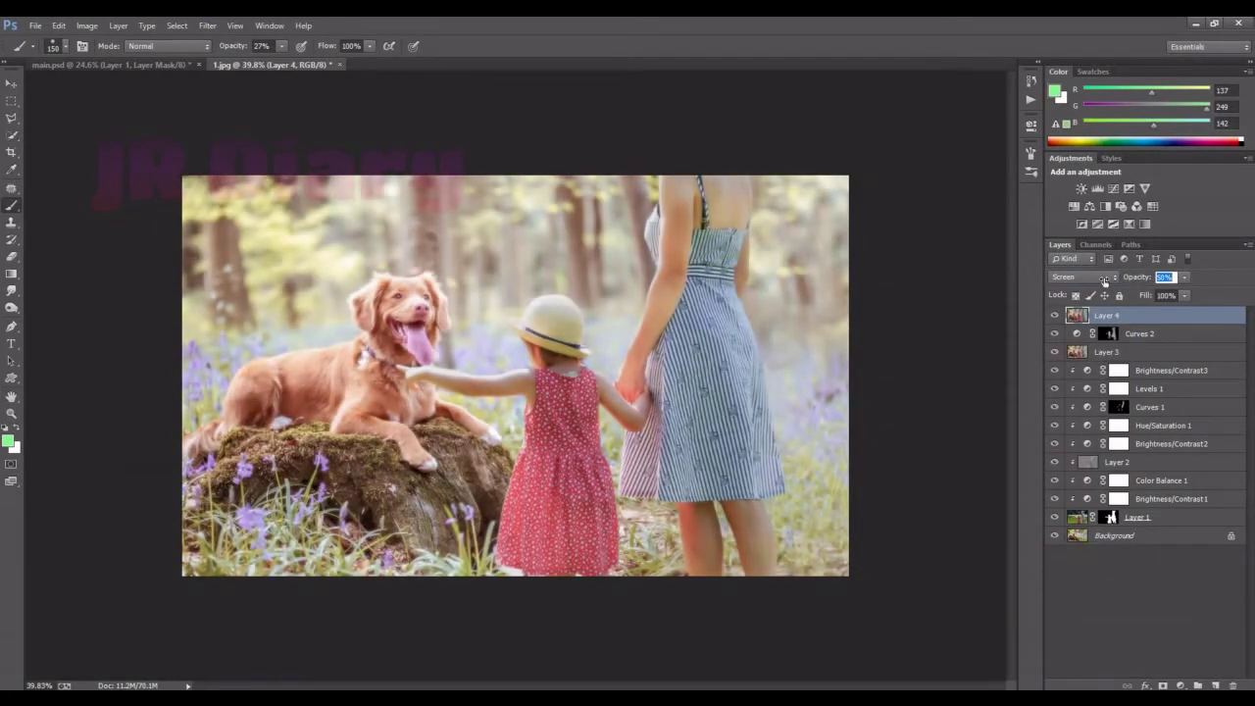
click(1163, 685)
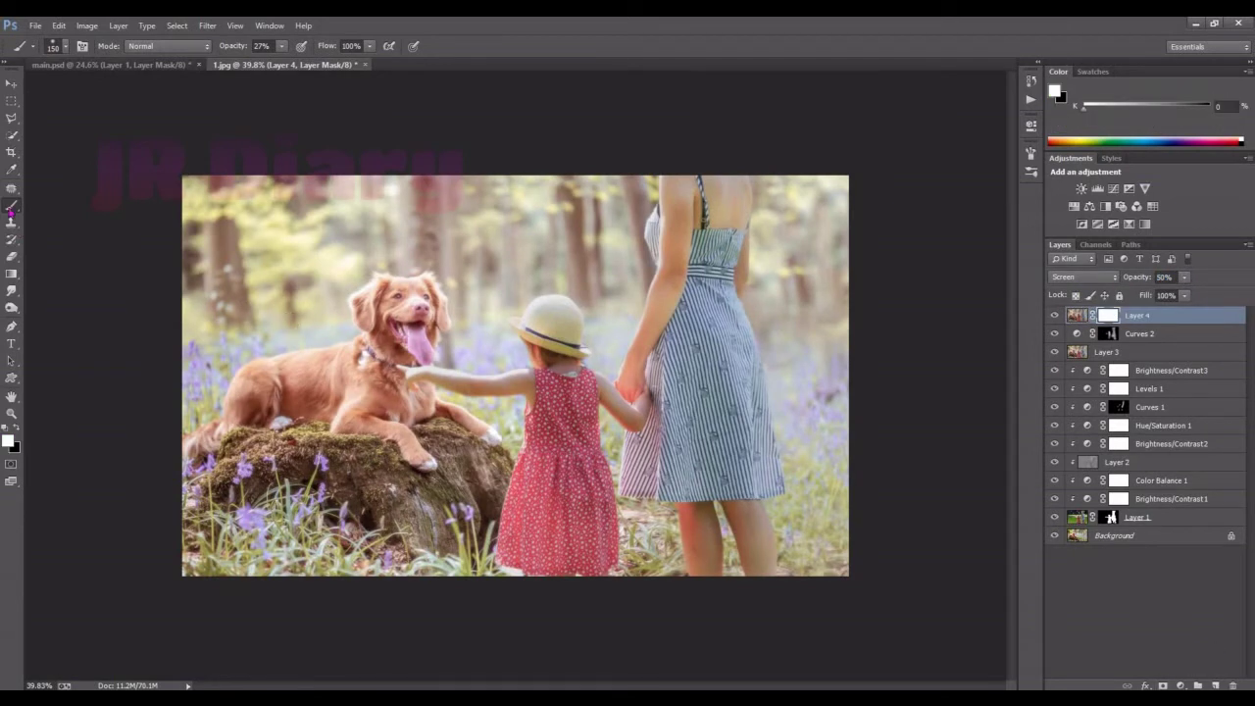
Paint the glow off the dog and woman with a 32% black brush, then stamp Layer 5.
click(15, 429)
drag(233, 45, 239, 45)
drag(382, 421, 468, 329)
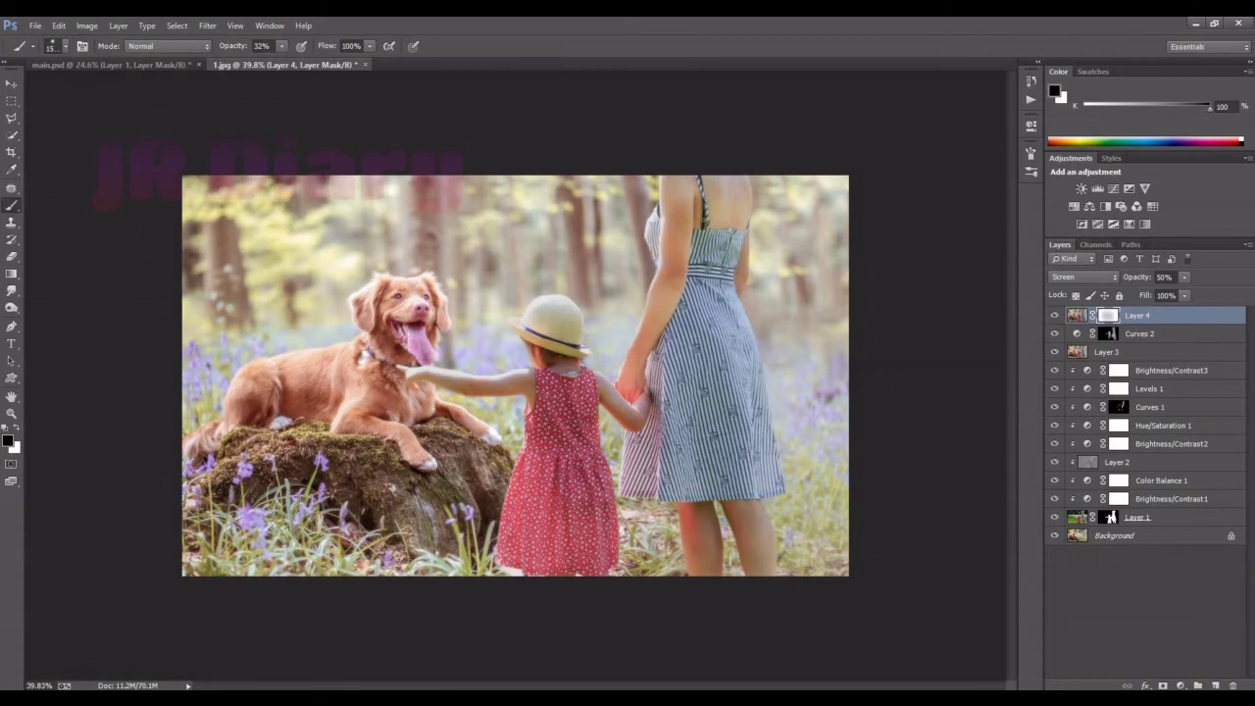
drag(635, 460, 624, 349)
drag(676, 289, 674, 241)
drag(338, 300, 392, 265)
drag(642, 247, 655, 223)
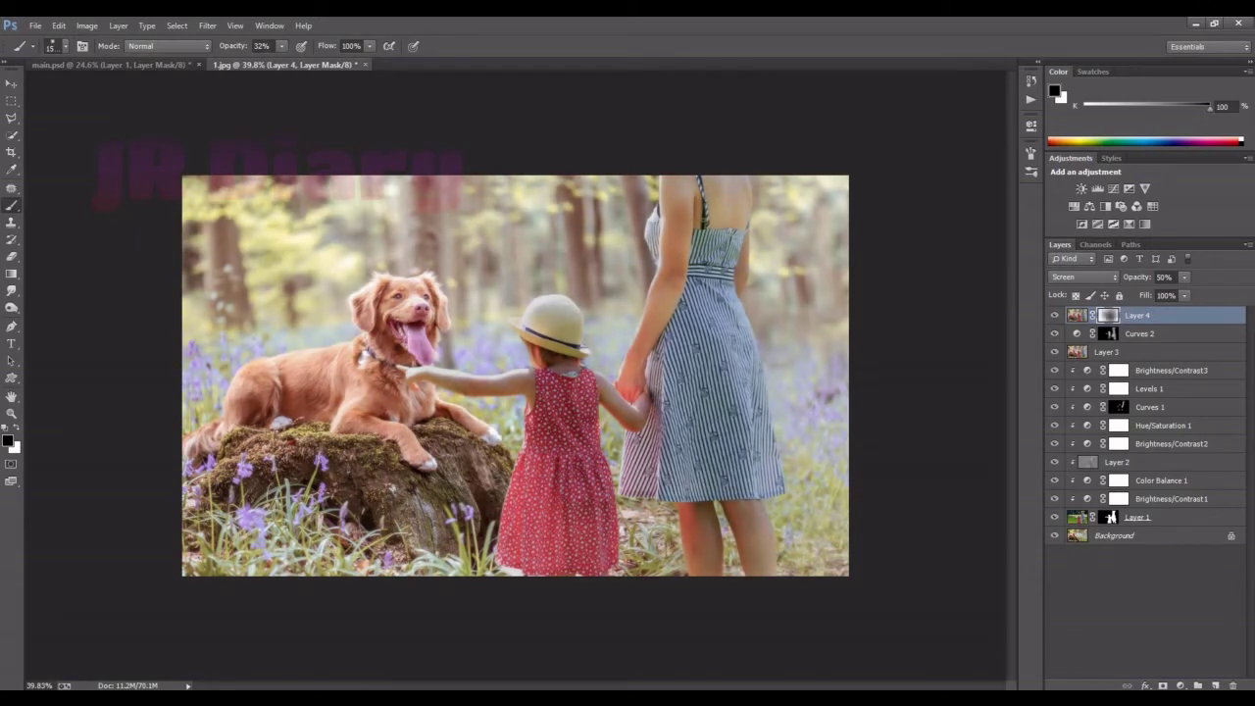
key(ctrl+alt+shift+e)
In Camera Raw calibration, set shadows tint +11, red hue +12, green hue -20/saturation -48, blue hue -15.
click(235, 25)
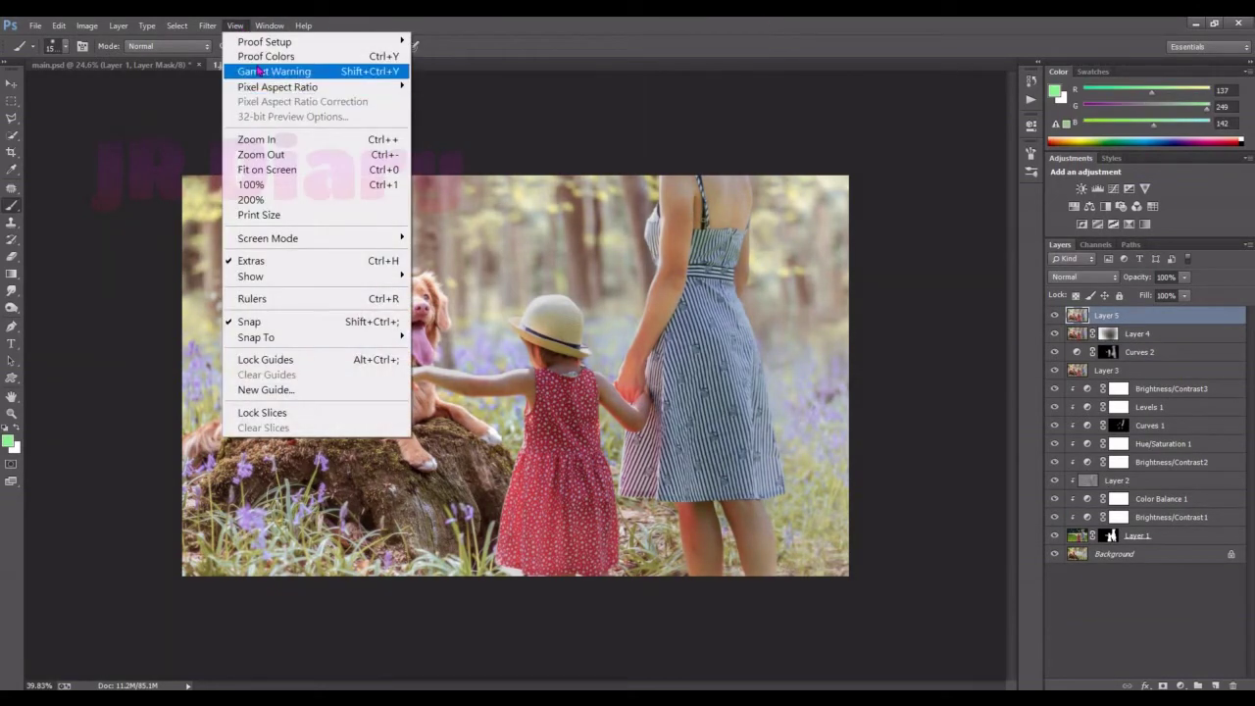
click(253, 117)
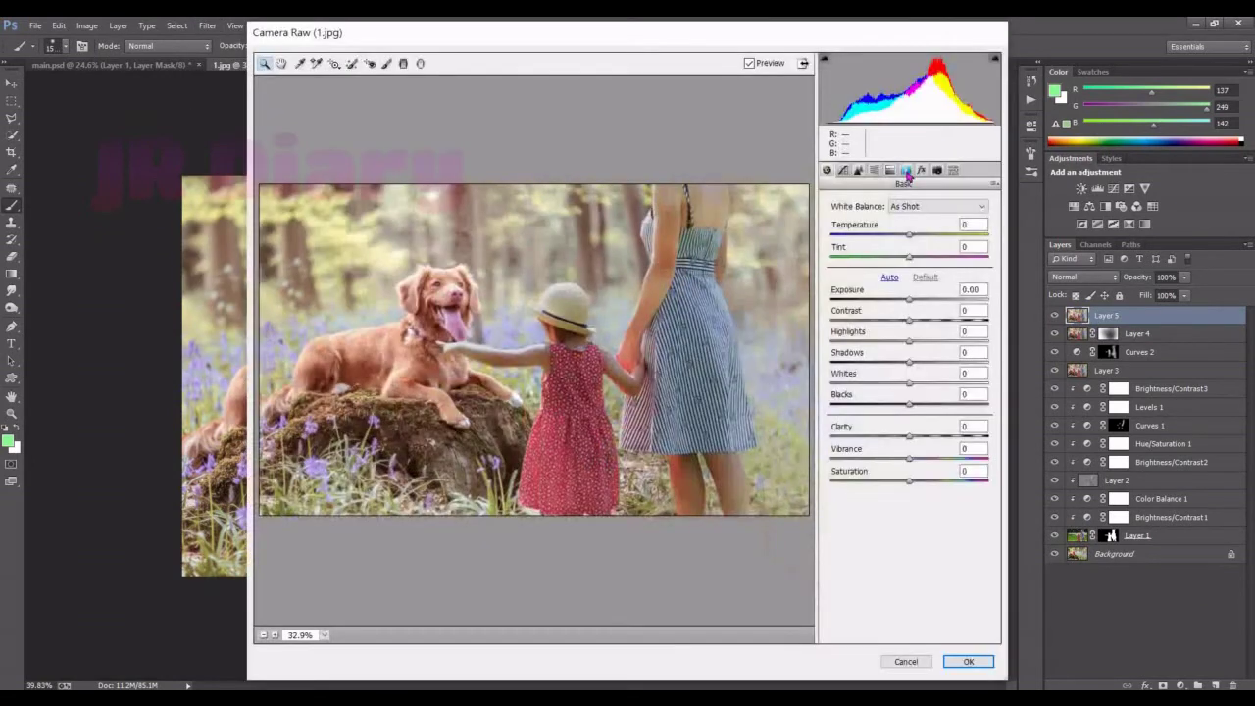
click(875, 171)
click(889, 170)
click(920, 169)
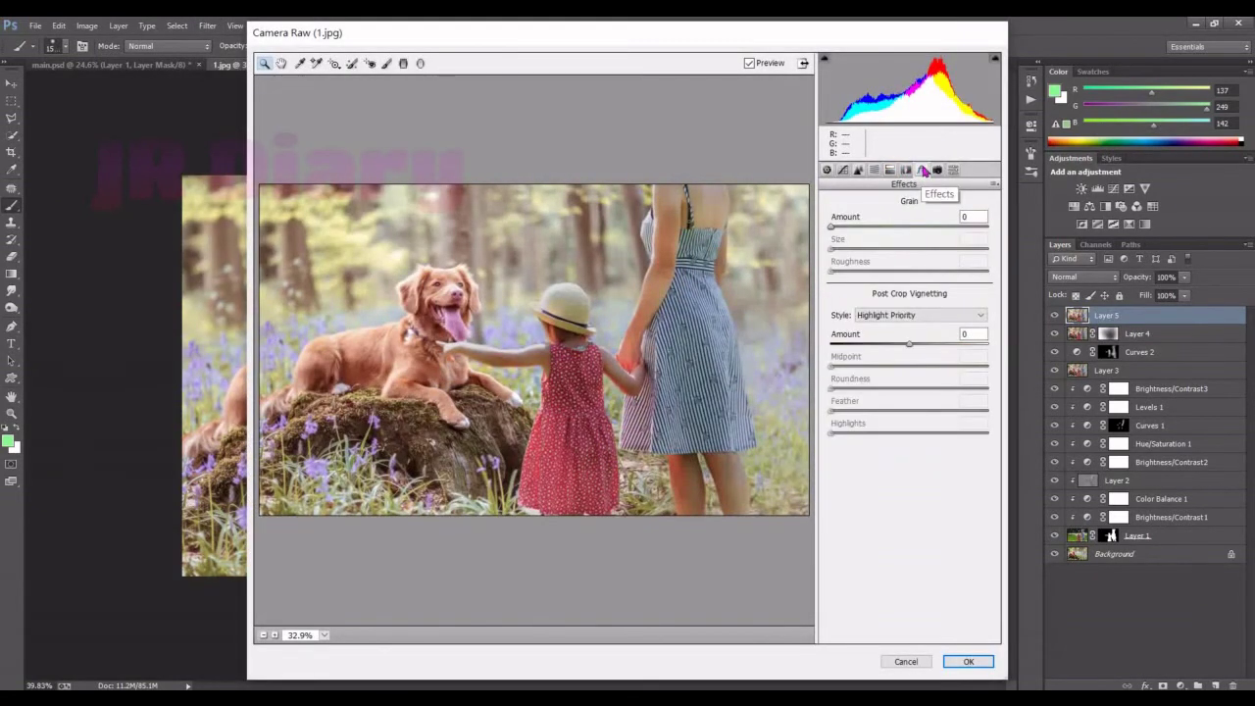
click(936, 169)
drag(908, 256, 917, 256)
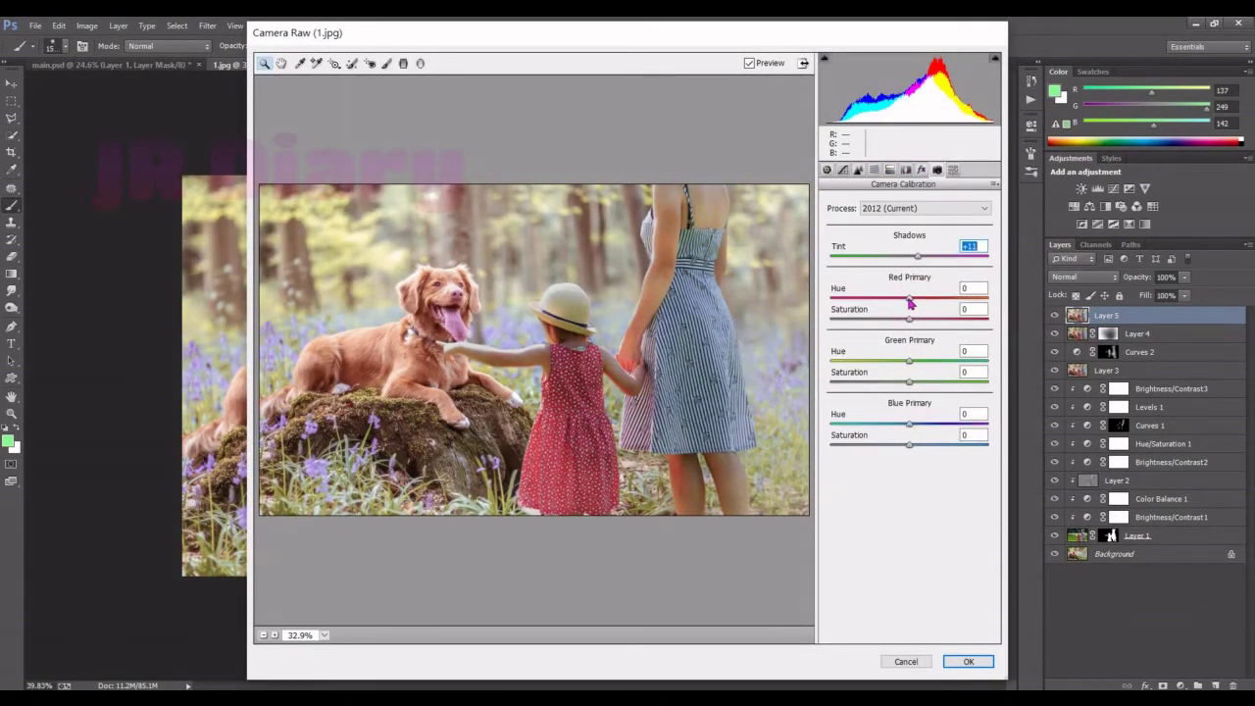
drag(908, 298, 924, 319)
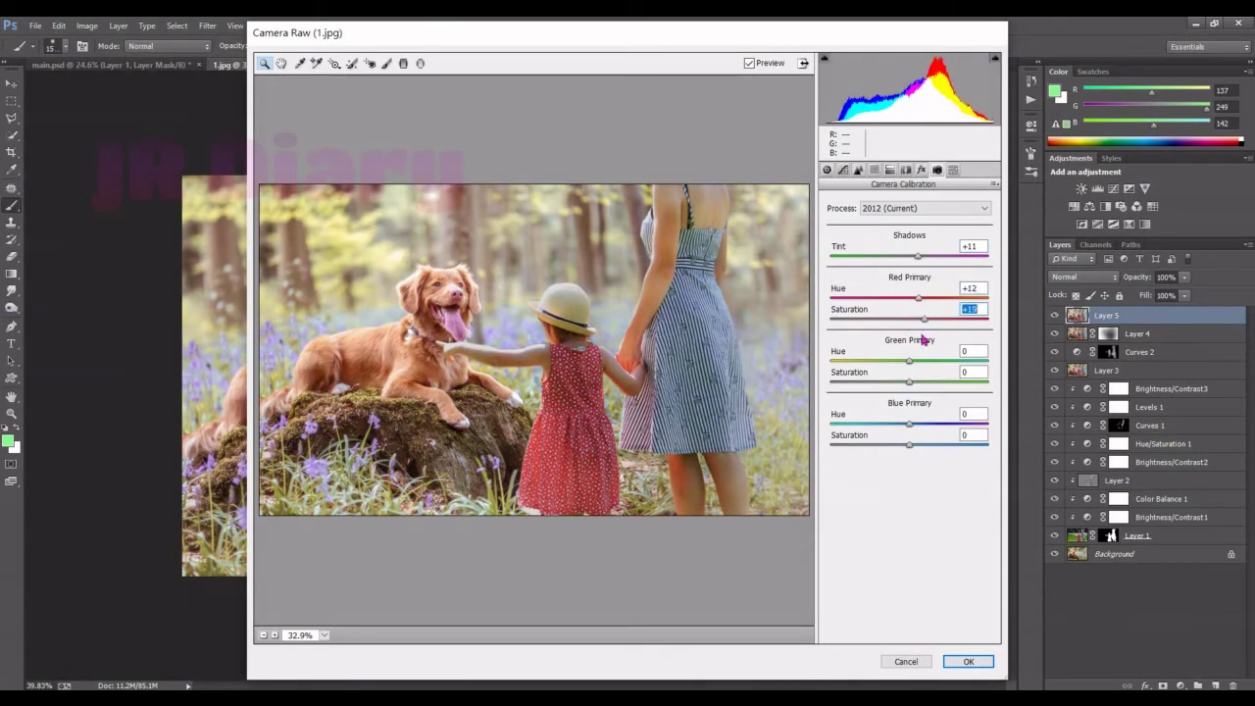
drag(909, 361, 872, 381)
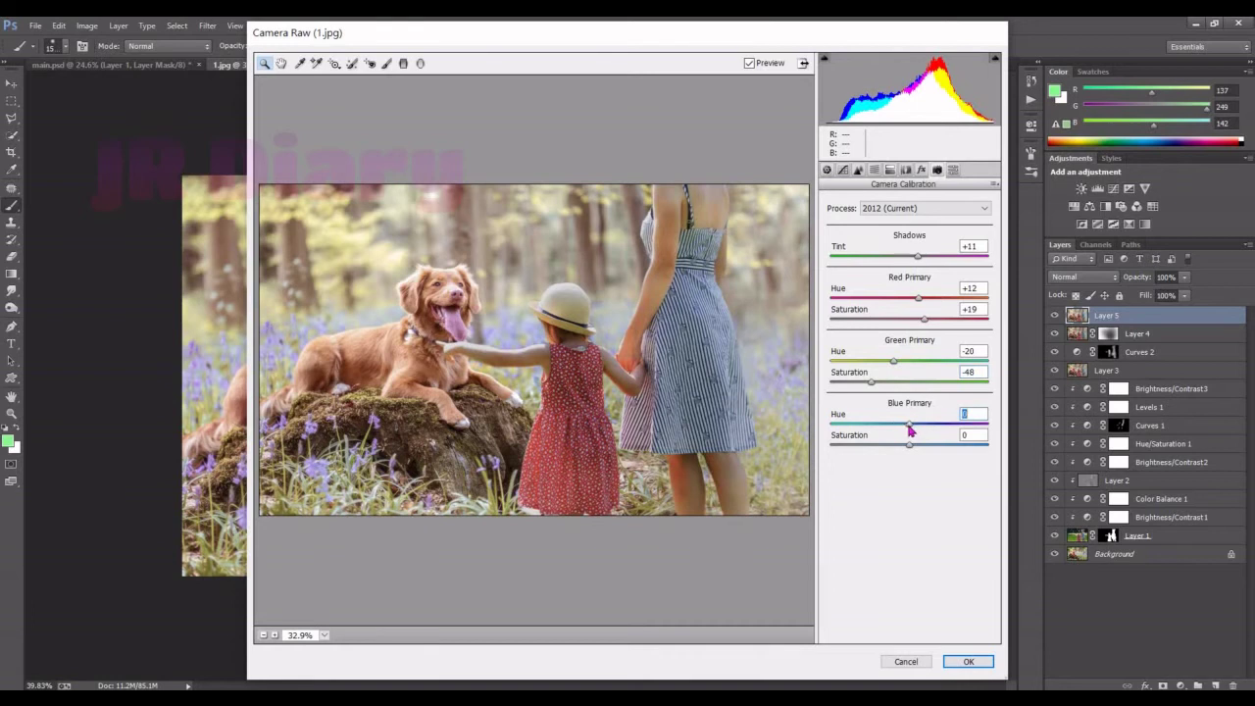
mouse_move(911, 427)
mouse_down()
mouse_move(896, 427)
mouse_move(893, 447)
mouse_up()
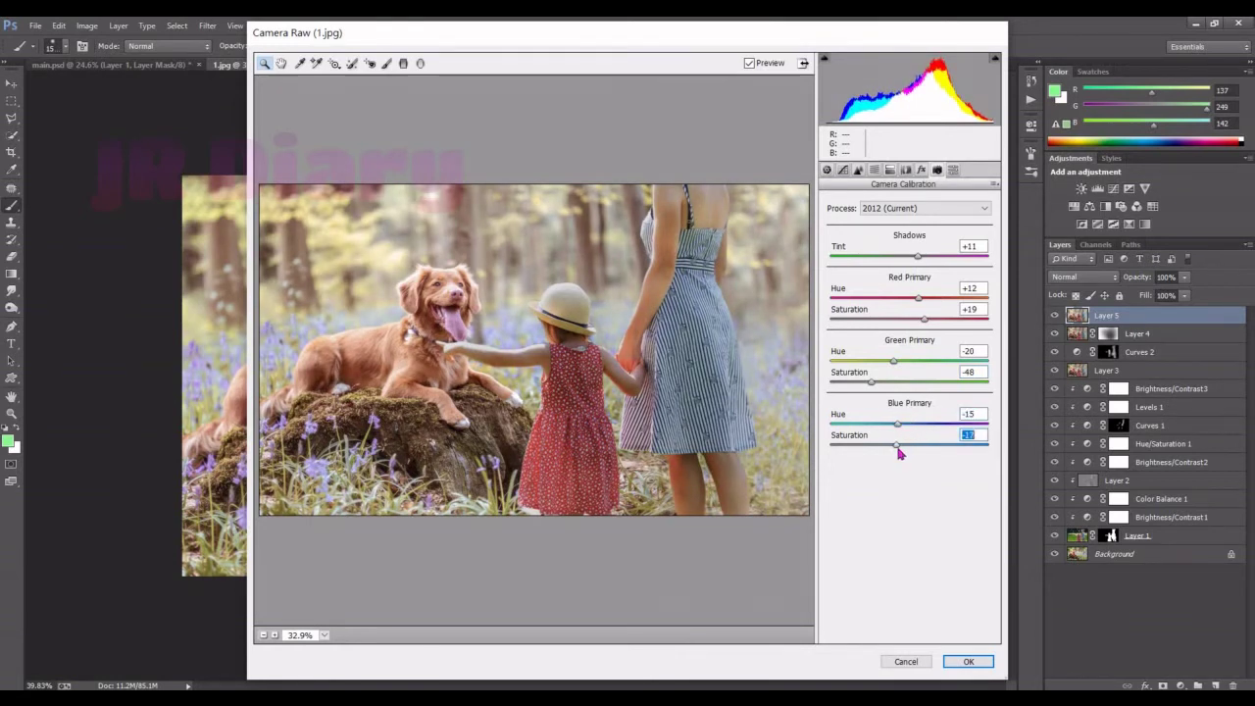
click(967, 660)
Add a Camera Raw post-crop vignette darkening the image edges.
click(235, 26)
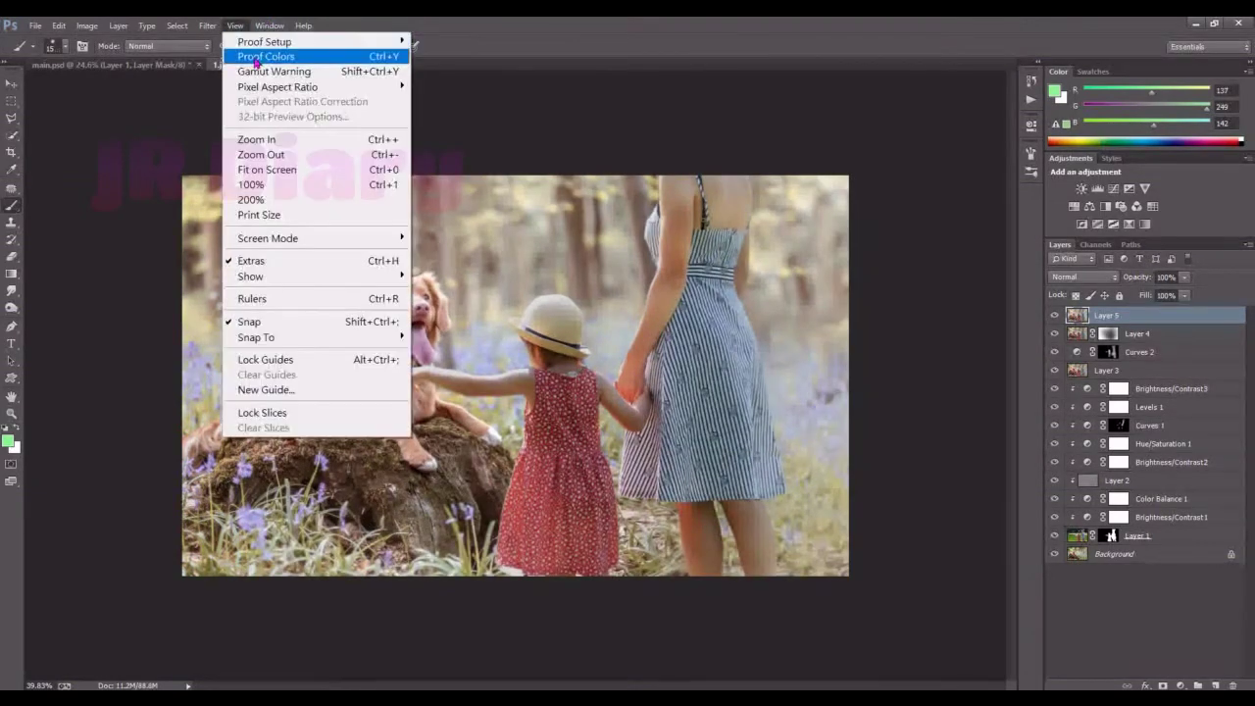
click(265, 90)
click(914, 170)
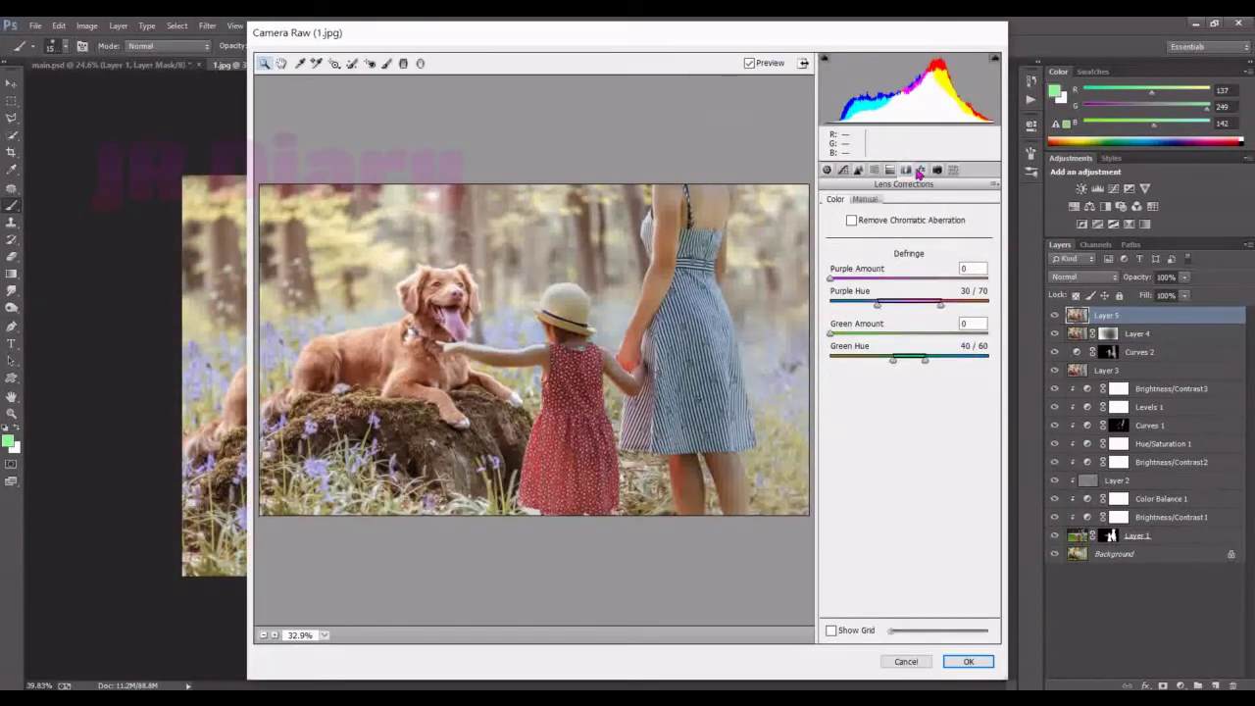
click(925, 170)
click(914, 170)
click(907, 171)
click(921, 171)
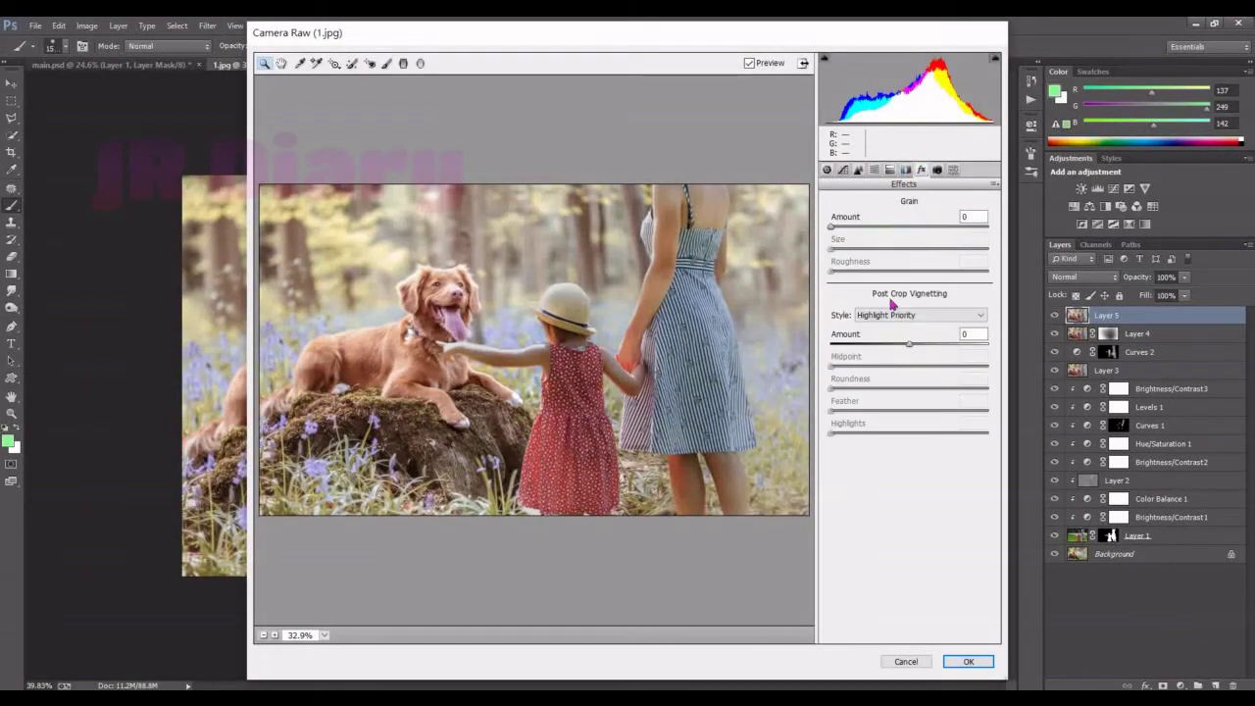
mouse_move(910, 346)
mouse_down()
mouse_move(893, 345)
mouse_move(896, 388)
mouse_move(871, 367)
mouse_move(875, 345)
mouse_move(892, 349)
mouse_up()
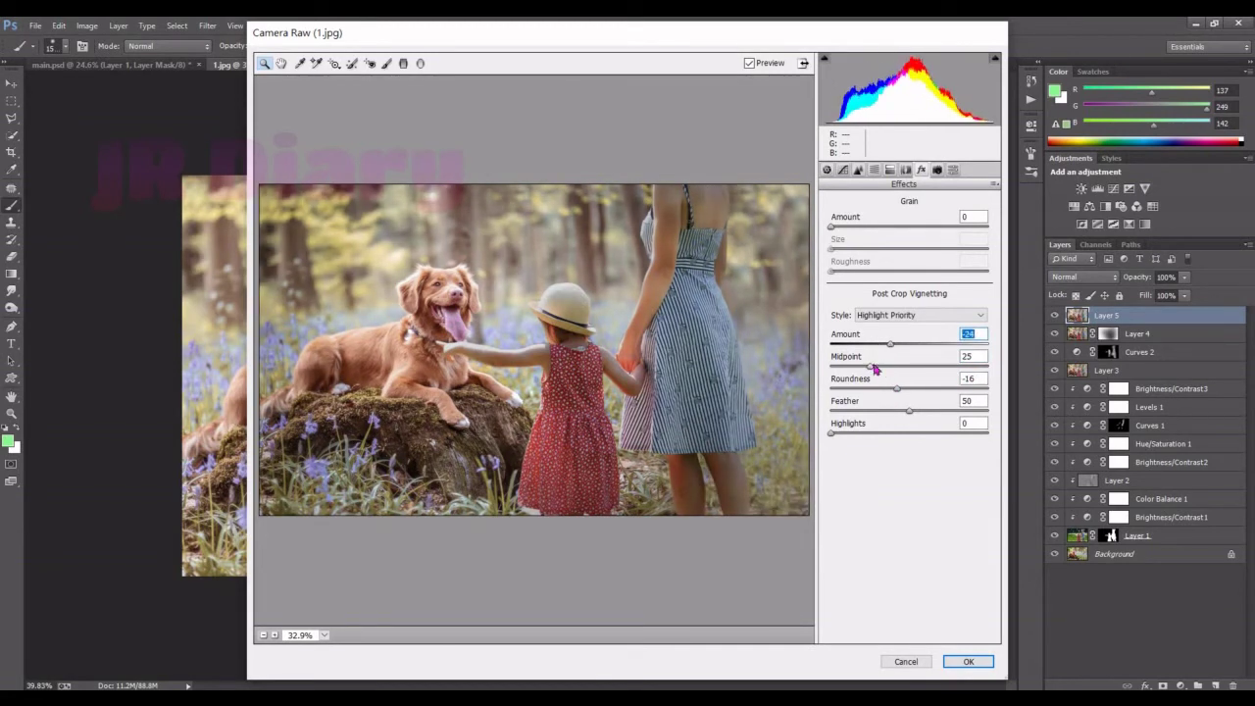
click(967, 661)
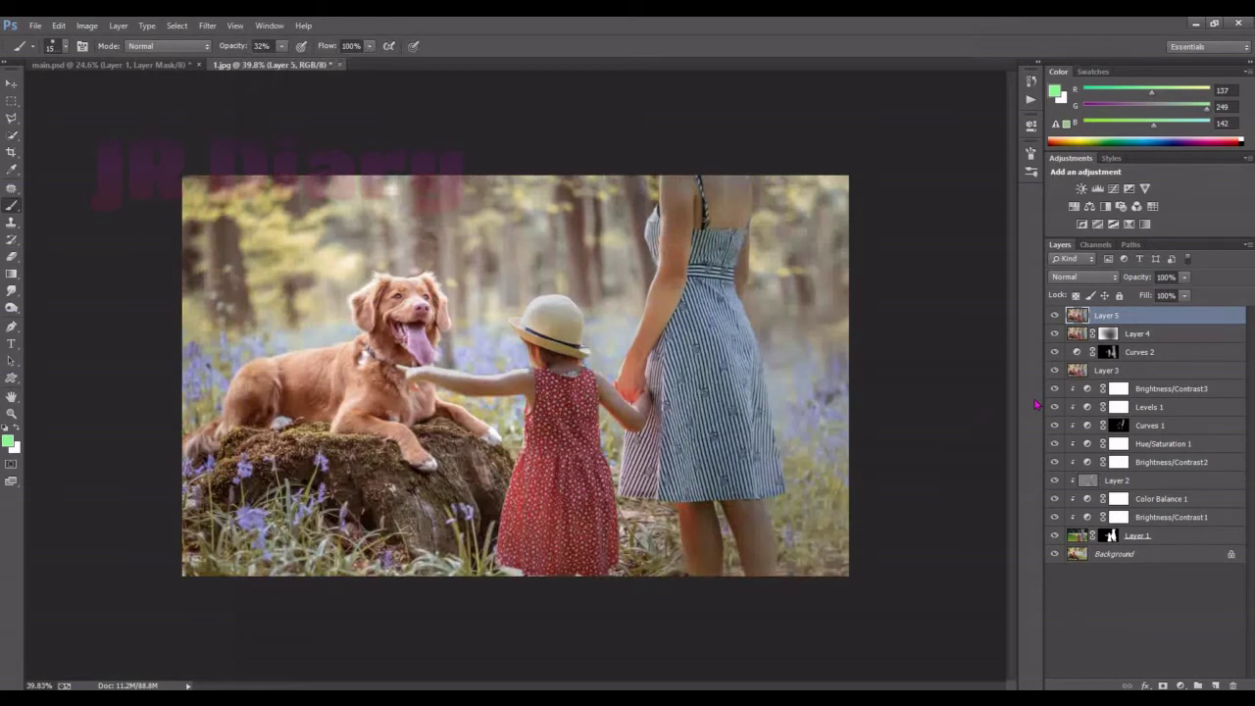
Stamp visible layers into Layer 6 and load a luminosity selection of the bright areas.
key(ctrl+alt+shift+e)
key(ctrl+alt+2)
click(1179, 685)
Darken the selection with a Curves 3 layer at 78% opacity, then stamp Layer 7.
click(1134, 445)
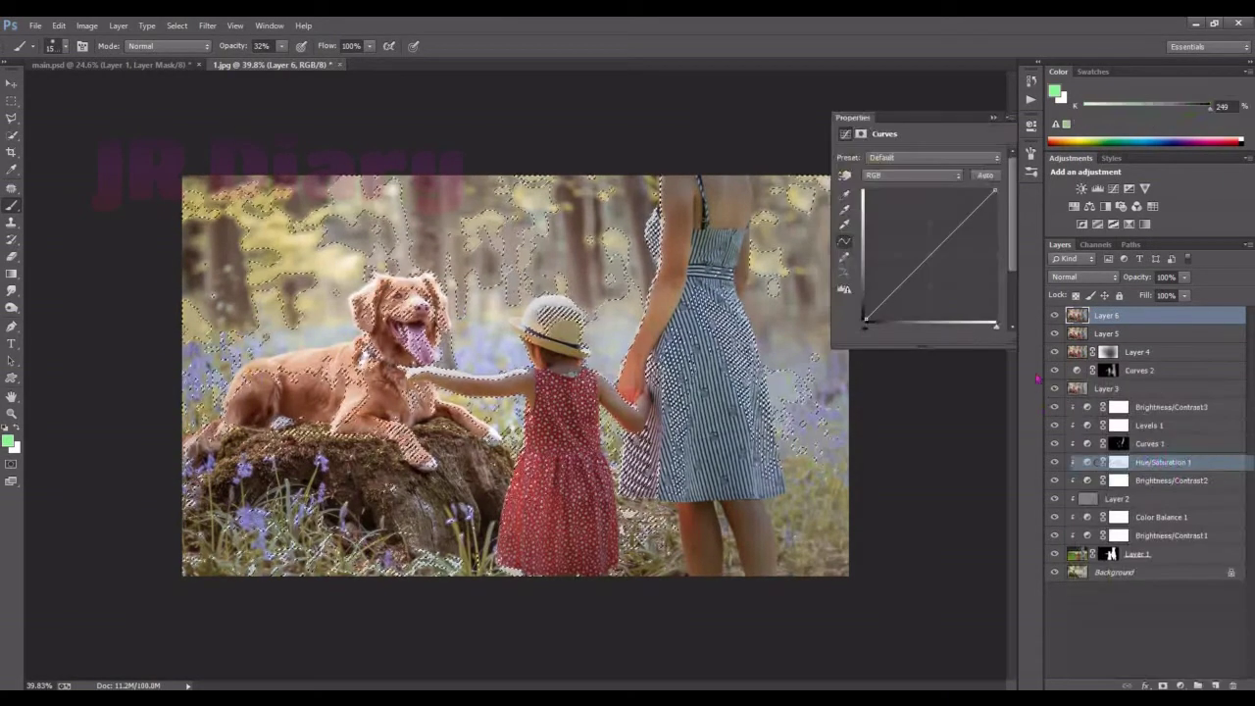
mouse_move(921, 264)
mouse_down()
mouse_move(933, 274)
mouse_move(901, 297)
mouse_move(933, 282)
mouse_move(902, 306)
mouse_move(928, 287)
mouse_up()
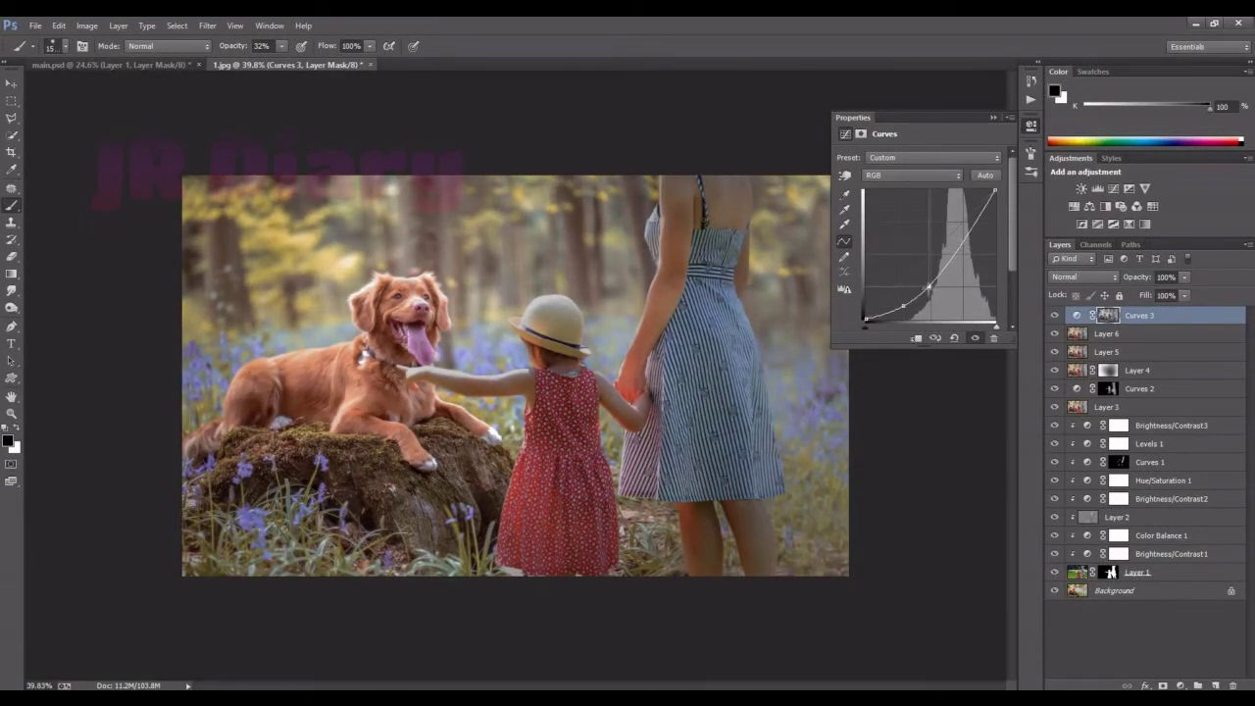
drag(1142, 277, 1092, 278)
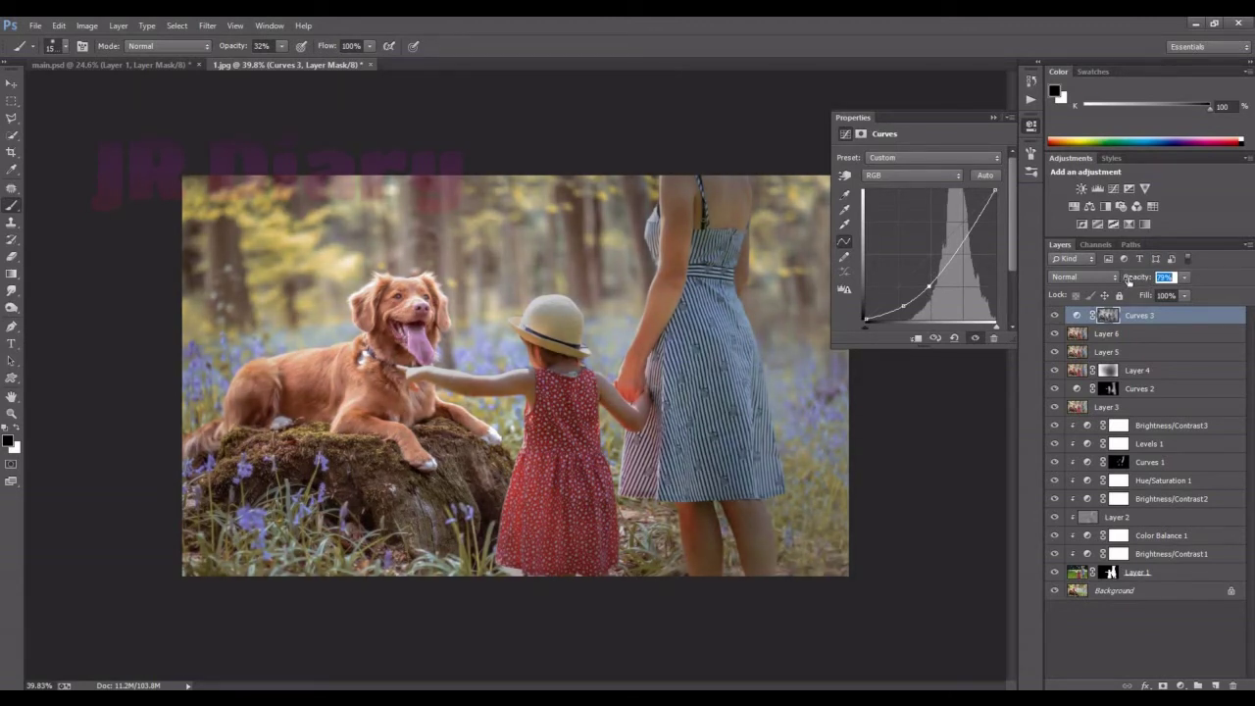
key(Return)
click(992, 119)
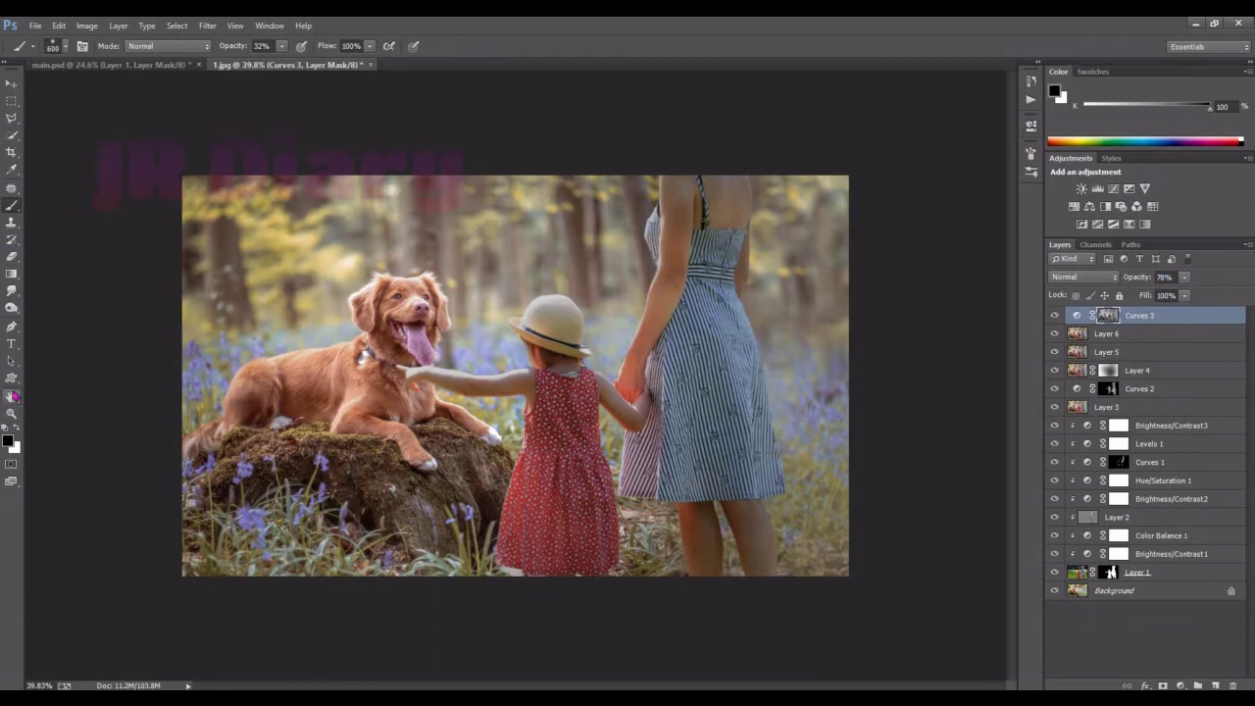
key(ctrl+alt+shift+e)
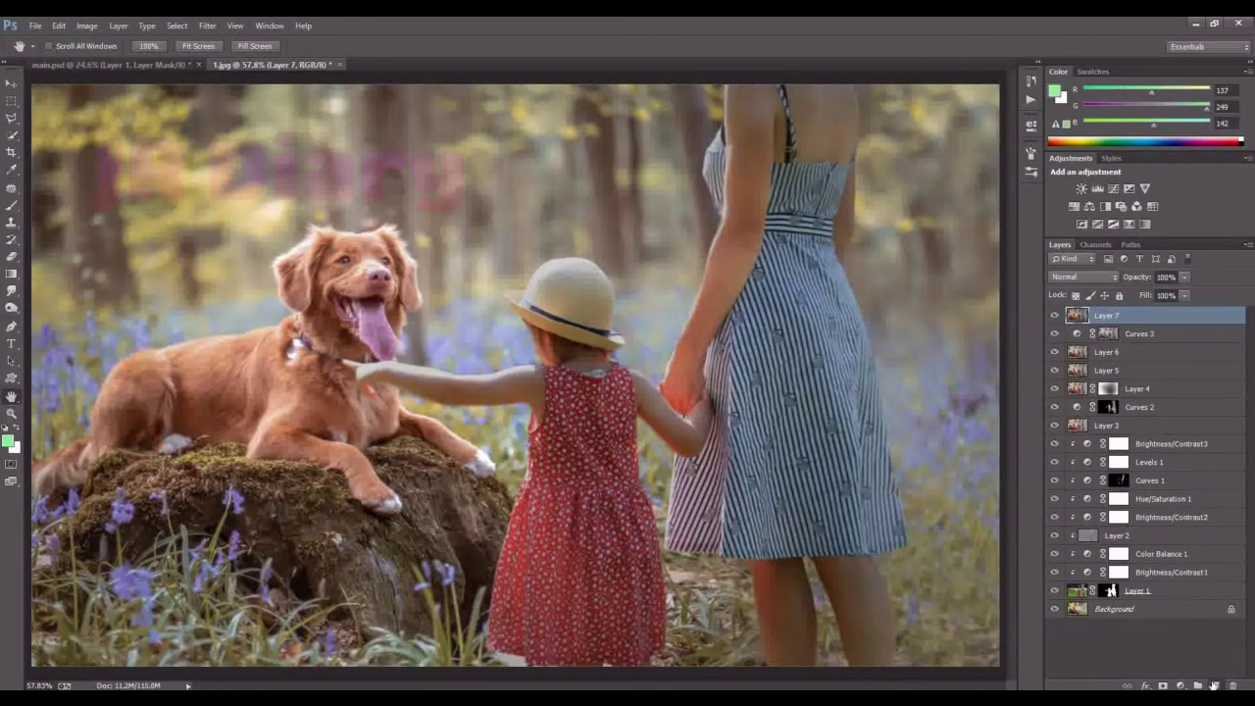
Add a new Layer 8 filled with black.
click(1214, 686)
click(59, 26)
click(69, 251)
click(653, 229)
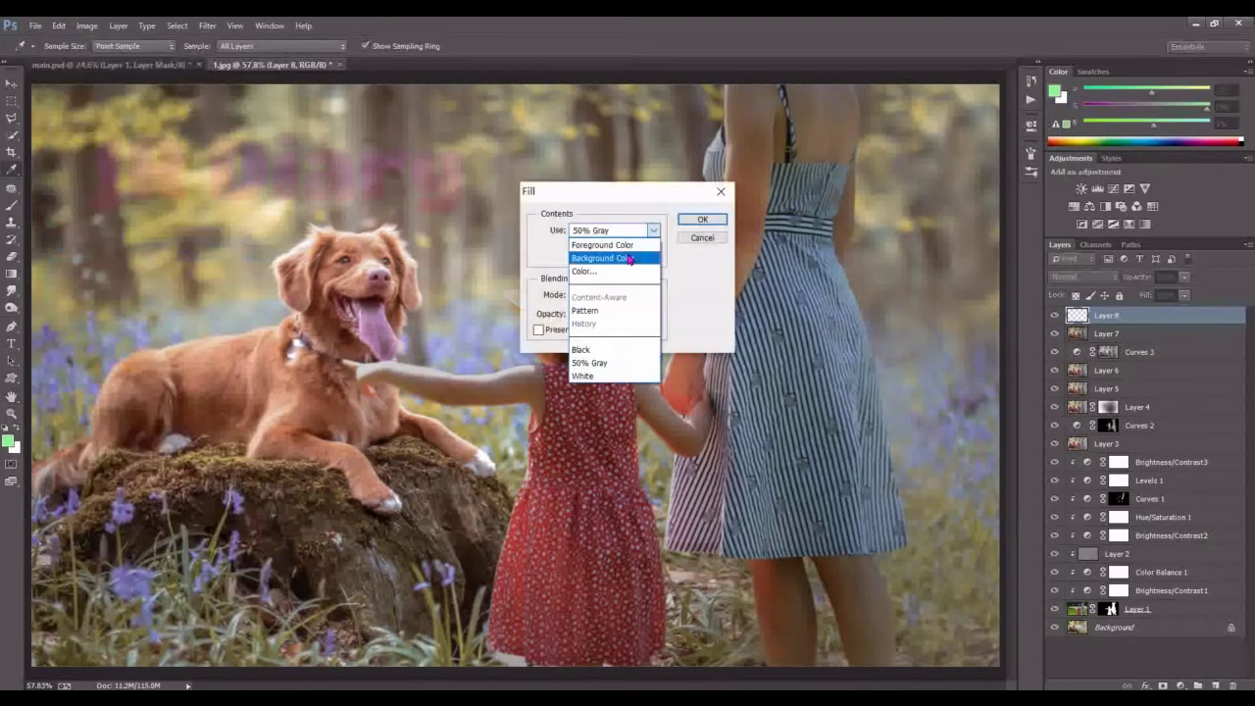
click(588, 349)
click(702, 219)
Mask the black layer with a gradient so the photo's centre shows through.
click(1179, 685)
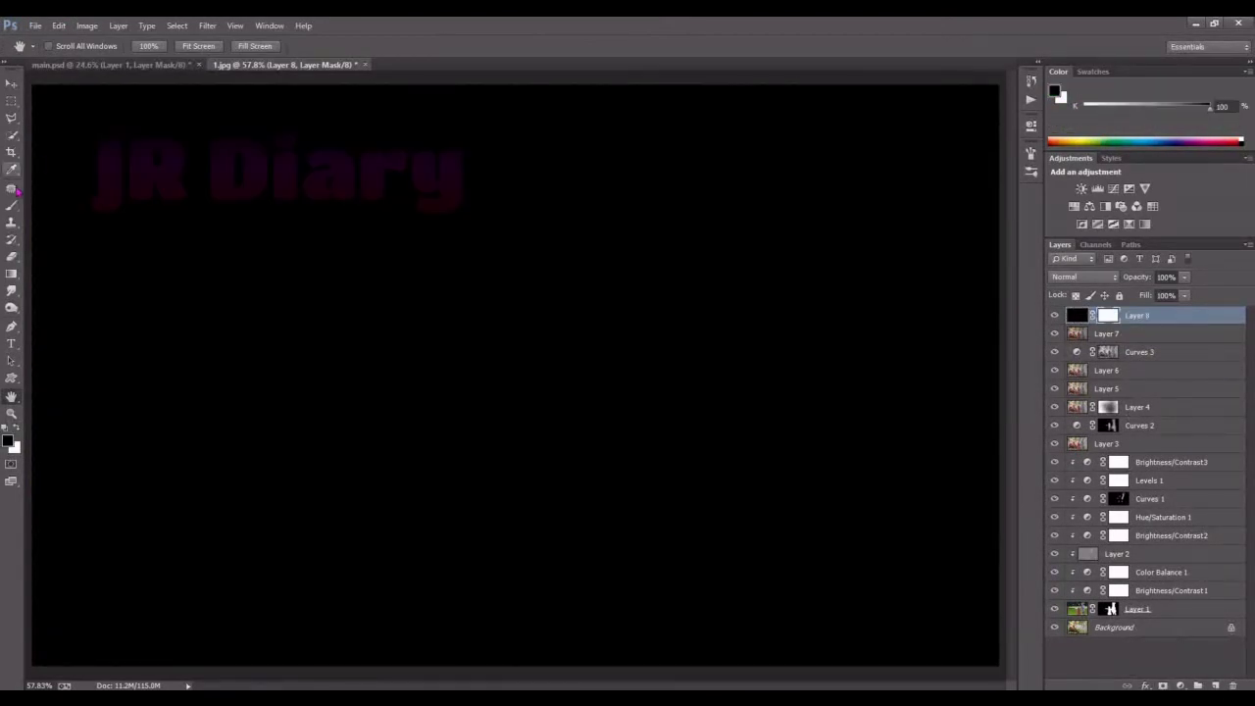
click(12, 274)
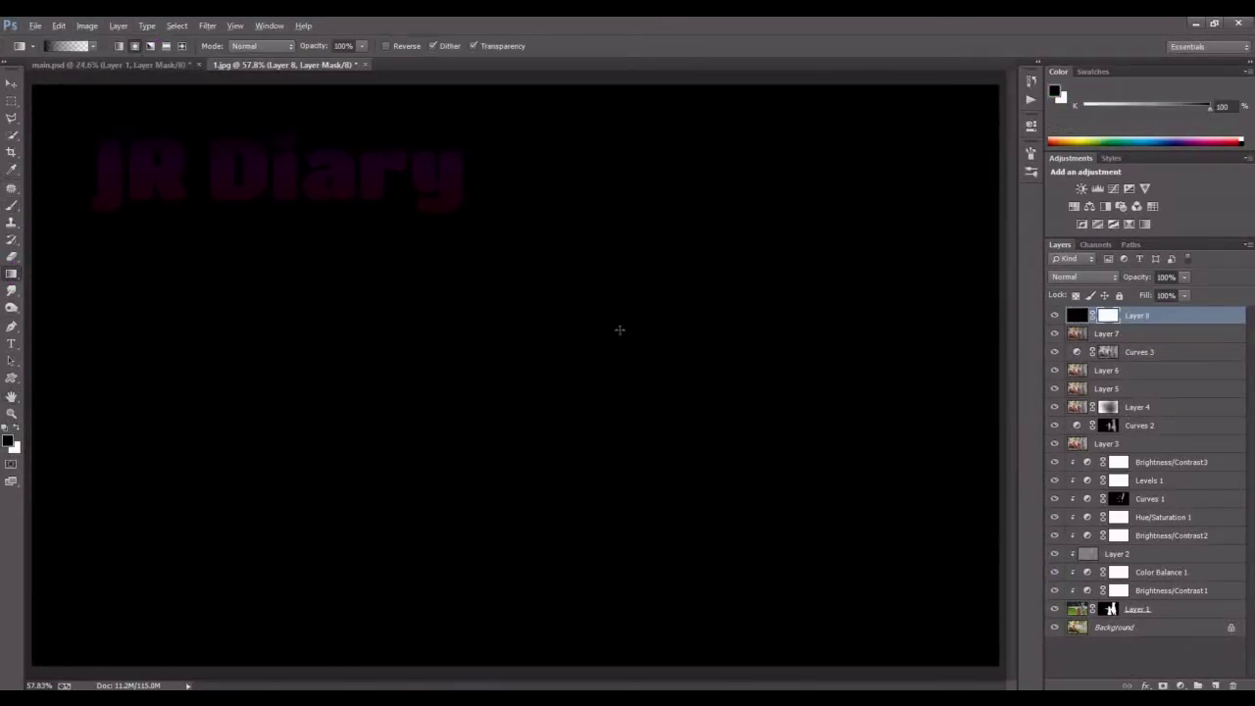
alt+scroll(620, 329, down, 1)
drag(504, 372, 961, 140)
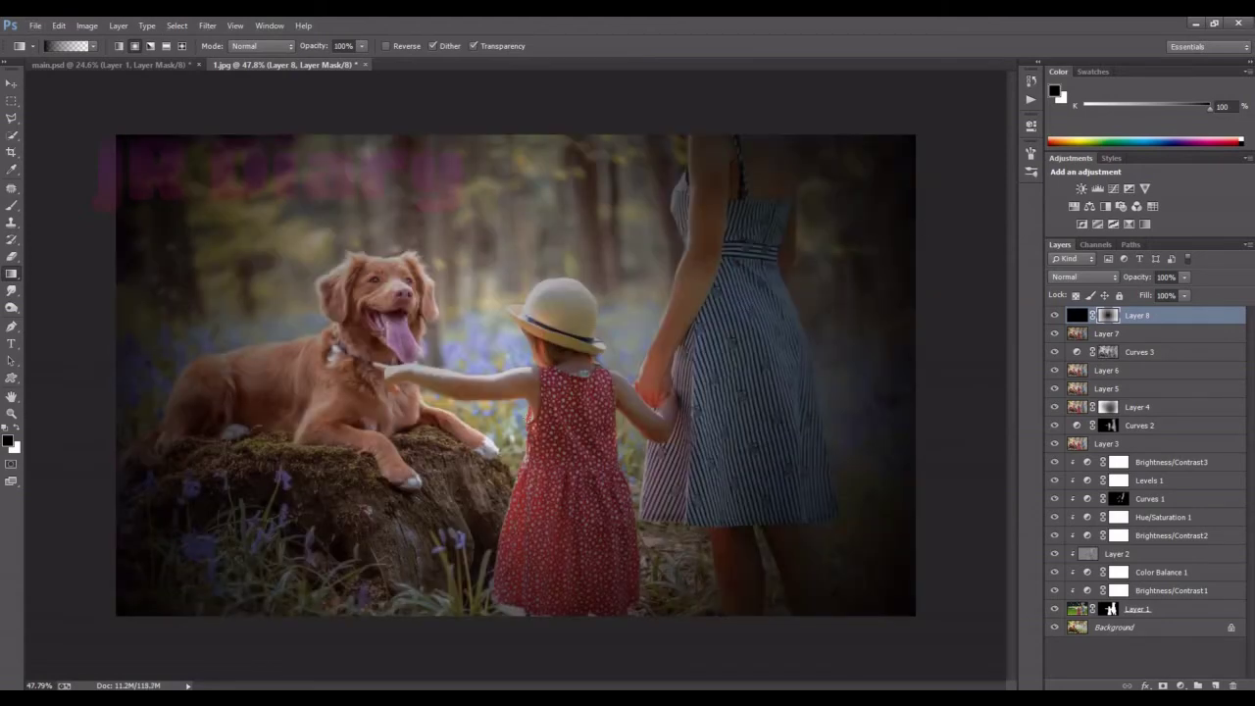
Lower the black vignette layer's opacity to 66%.
drag(1146, 281, 1123, 281)
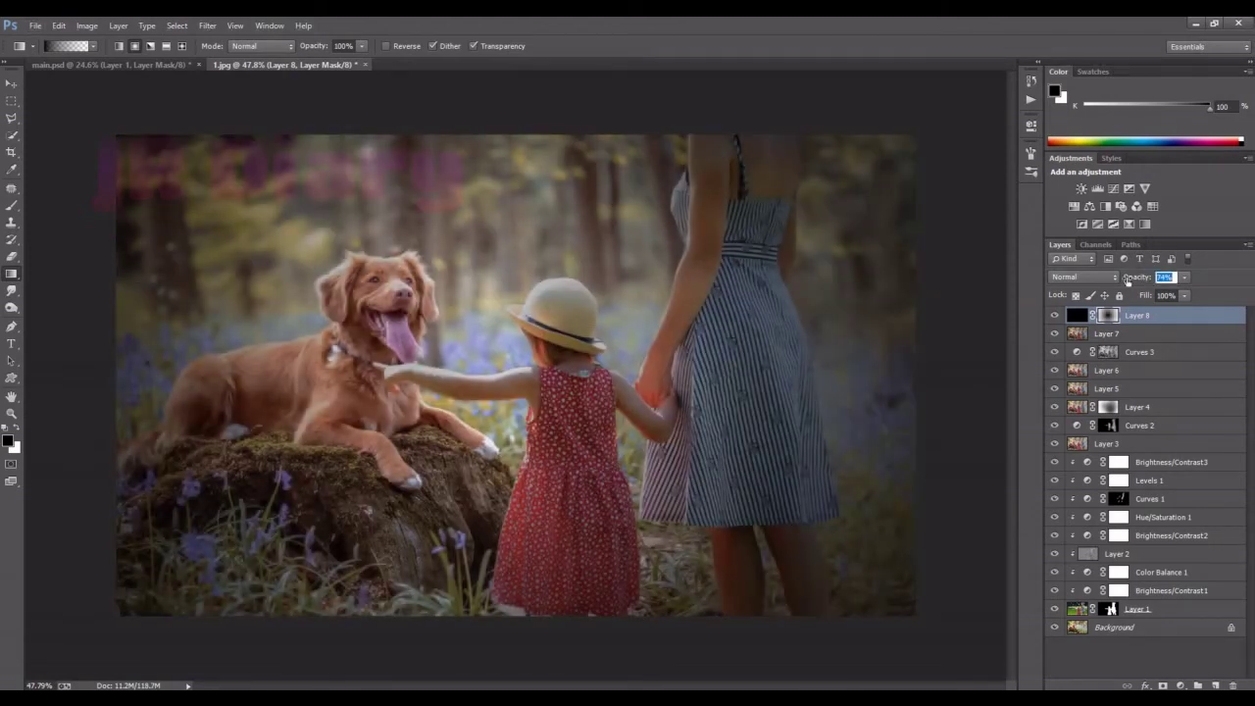
key(Return)
click(1140, 278)
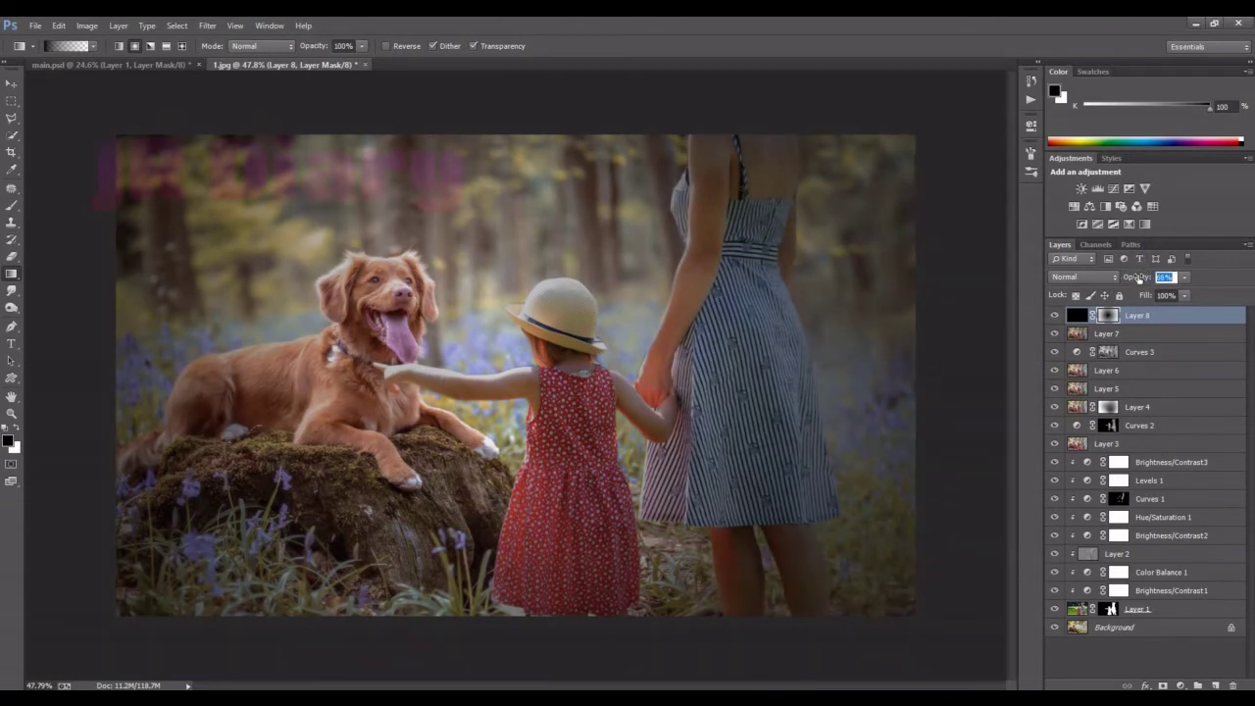
key(Return)
click(235, 26)
mouse_move(219, 201)
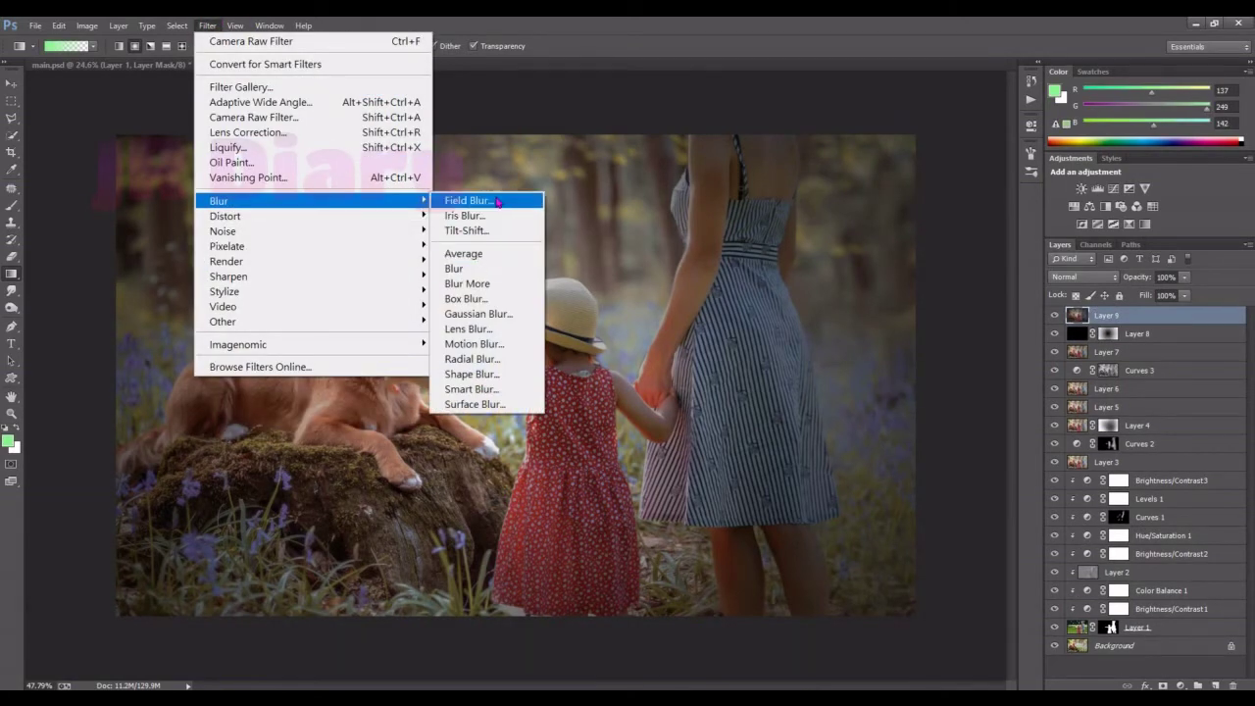
Apply a 13 px Iris Blur with its sharp oval enlarged around the dog, girl and woman.
click(495, 218)
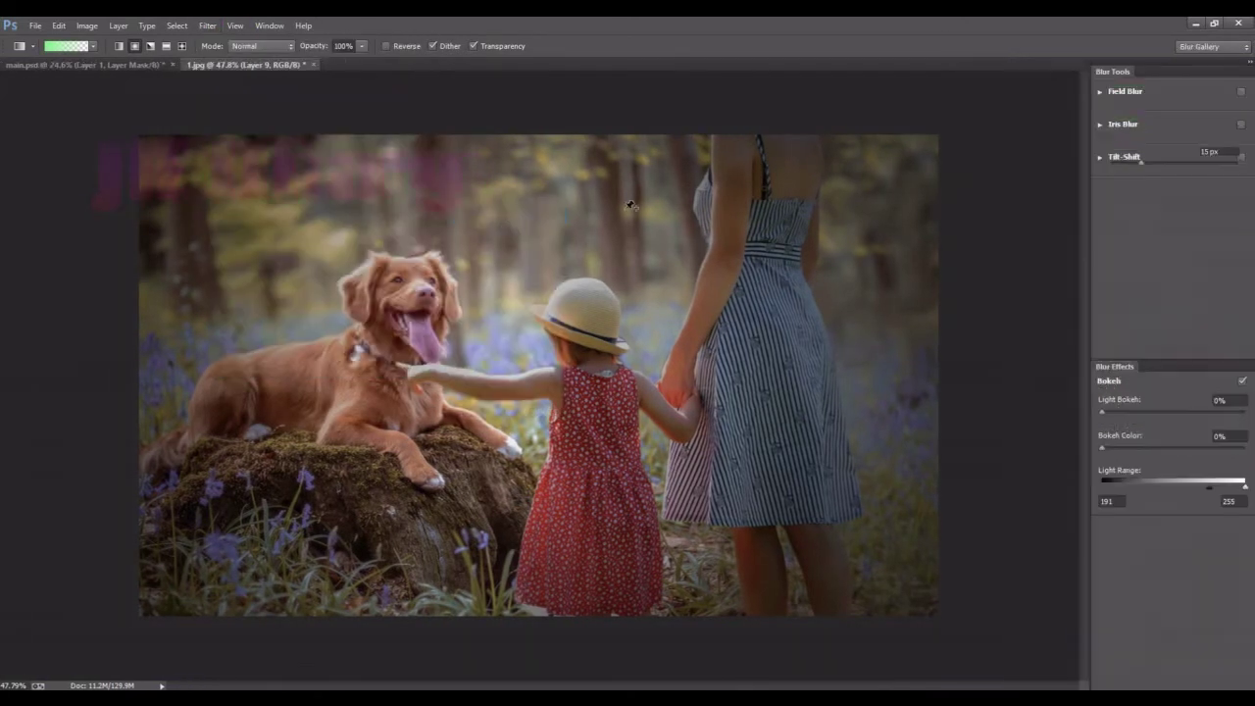
drag(538, 375, 515, 348)
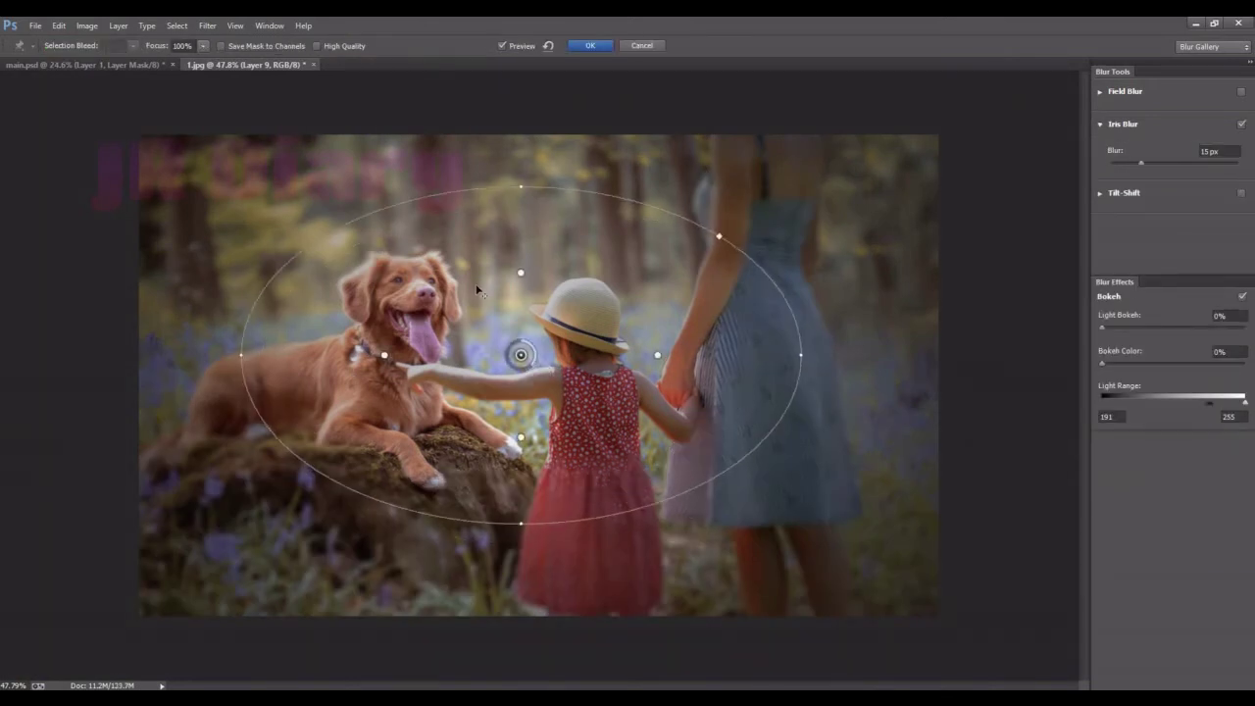
drag(516, 180, 515, 132)
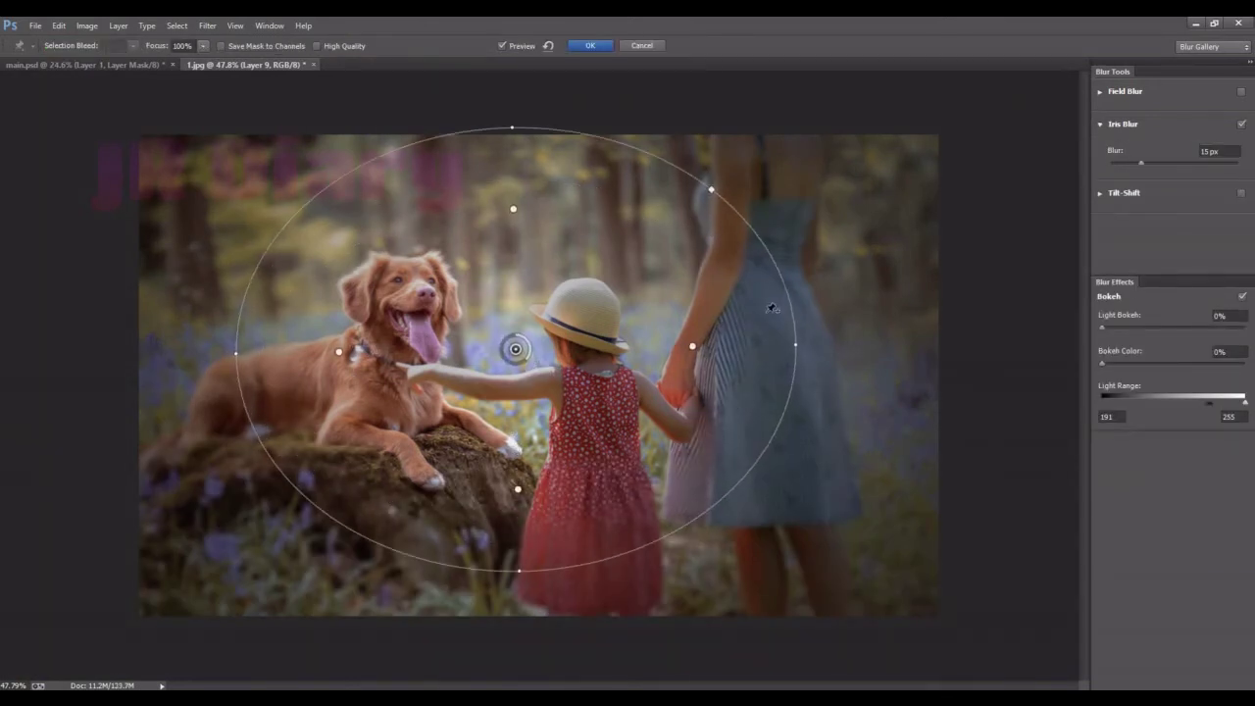
mouse_move(795, 348)
mouse_down()
mouse_move(892, 375)
mouse_move(911, 417)
mouse_move(951, 415)
mouse_move(922, 409)
mouse_up()
mouse_move(555, 344)
mouse_down()
mouse_move(532, 340)
mouse_move(551, 355)
mouse_up()
mouse_move(497, 542)
mouse_down()
mouse_move(468, 610)
mouse_move(457, 604)
mouse_up()
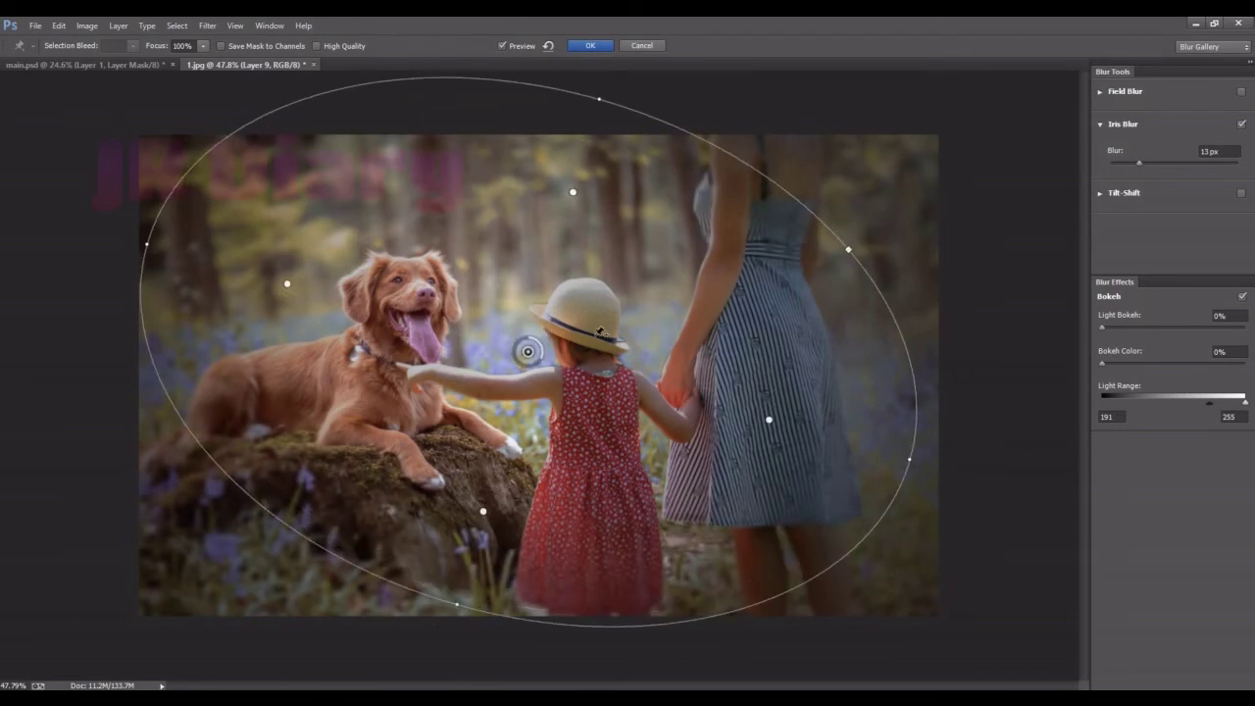
drag(551, 357, 531, 326)
click(591, 46)
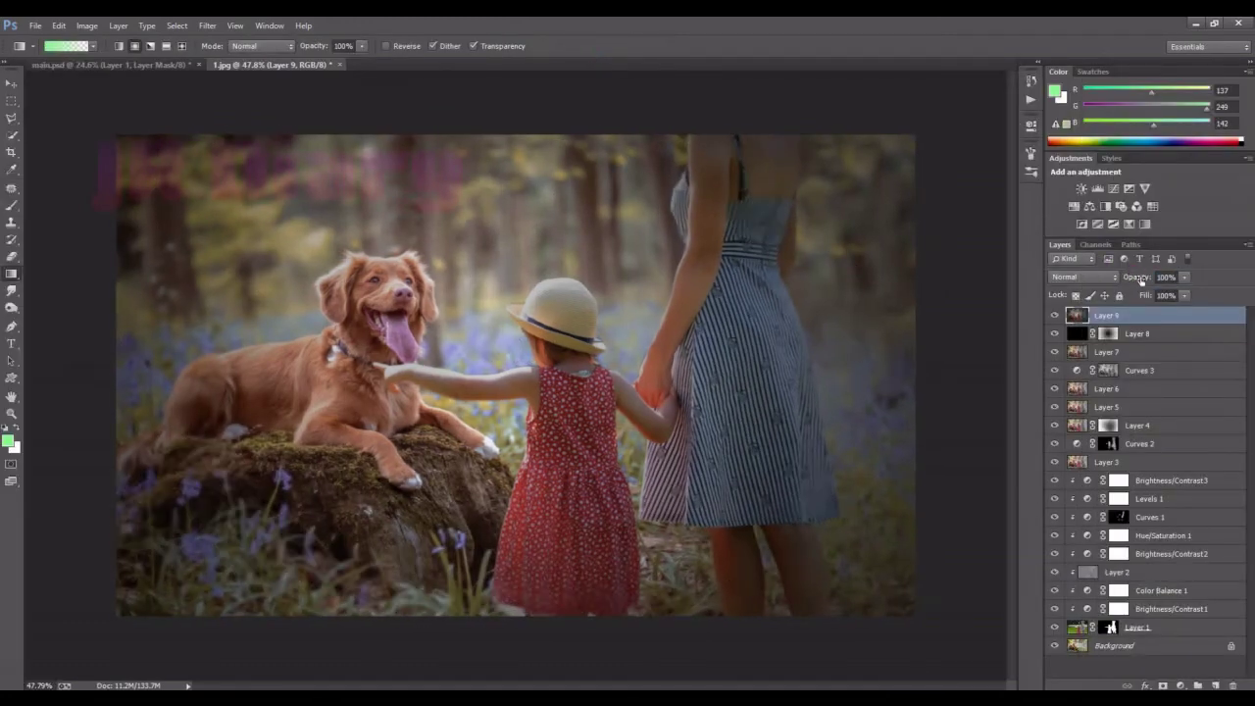
Lower Layer 9 to 76% opacity and add a Curves layer lifting red in the shadows.
drag(1140, 277, 1117, 279)
click(1179, 685)
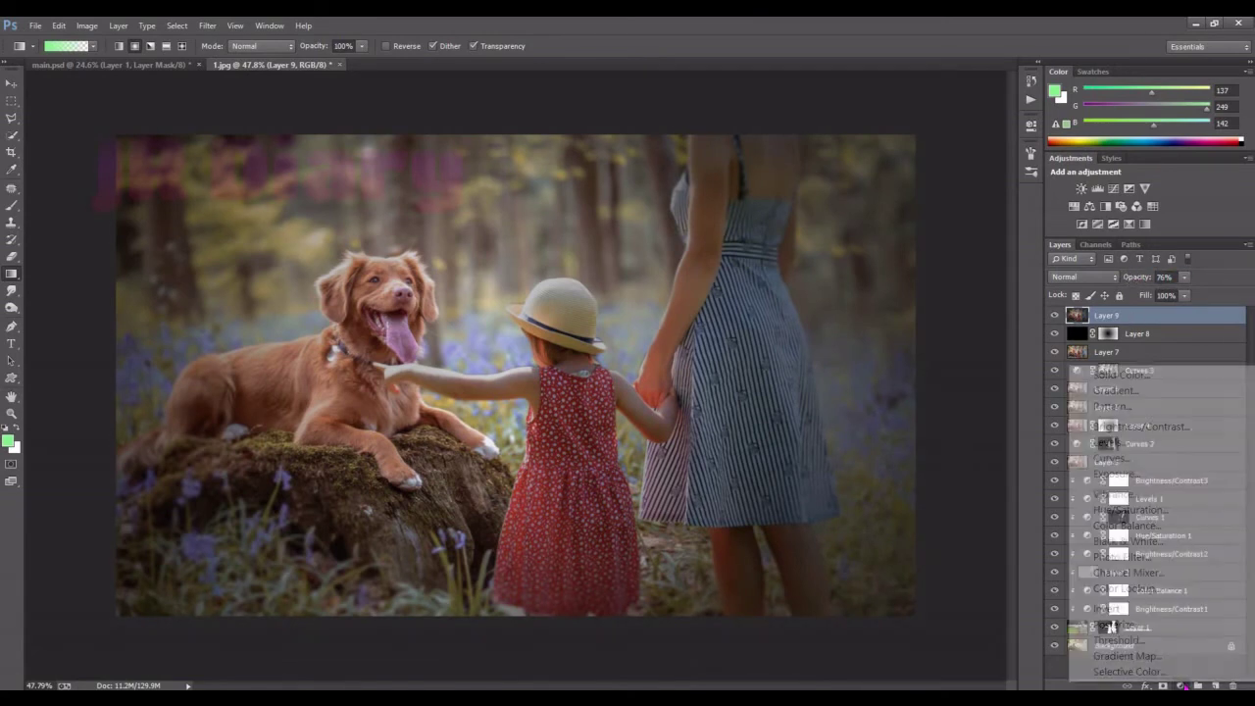
click(1110, 458)
click(911, 174)
click(911, 194)
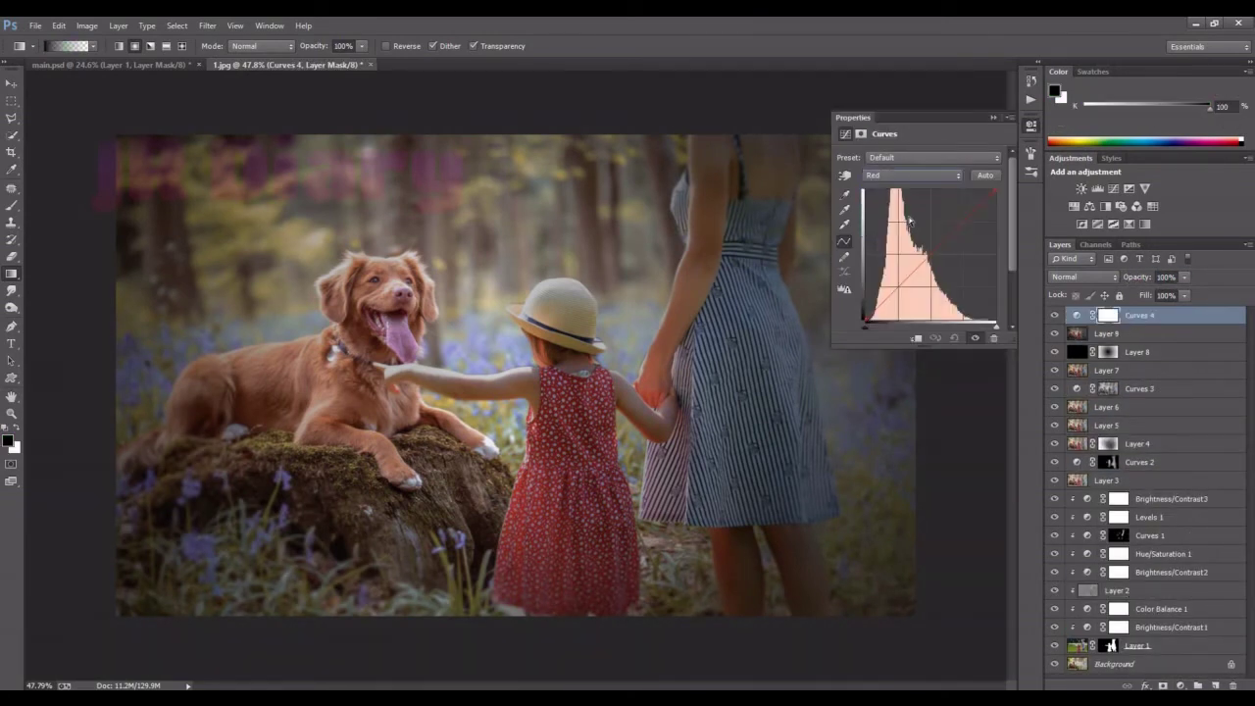
drag(866, 320, 862, 315)
On the Curves 4 layer, tint the highlights blue and reduce green in the shadows.
click(912, 175)
click(892, 212)
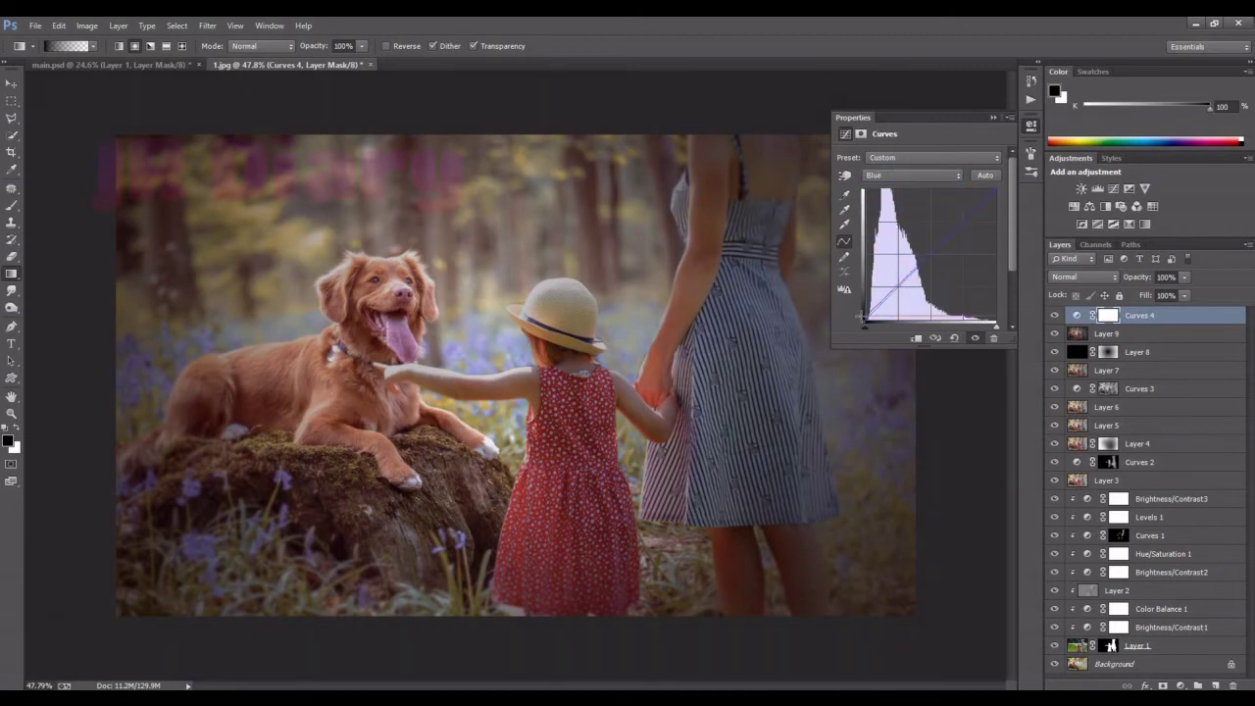
mouse_move(995, 189)
mouse_down()
mouse_move(936, 186)
mouse_move(988, 188)
mouse_up()
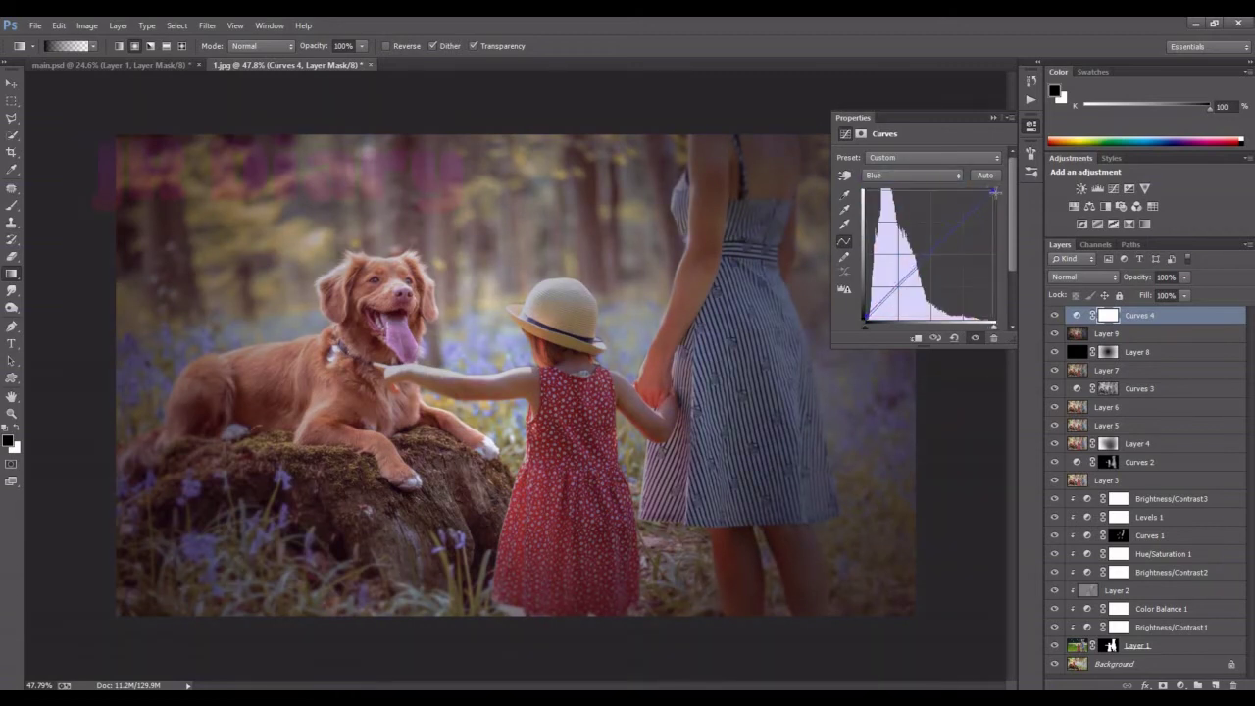
click(911, 175)
click(913, 217)
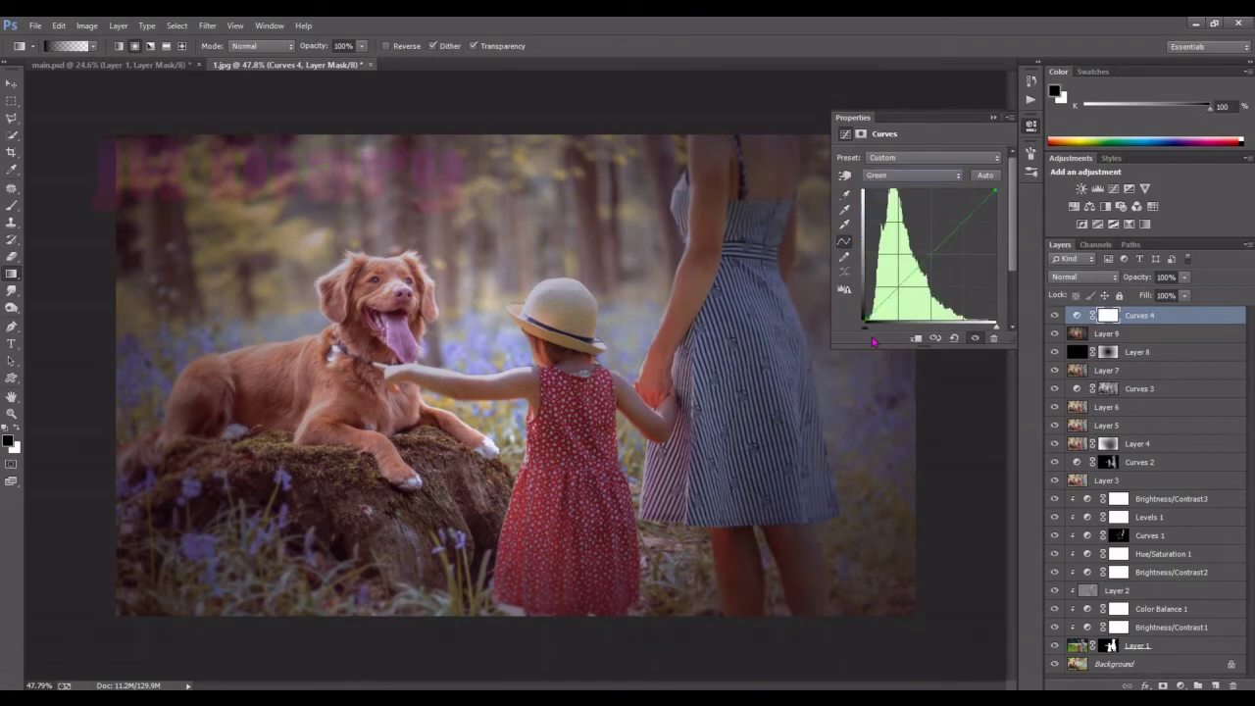
drag(864, 324, 868, 324)
click(913, 175)
click(912, 191)
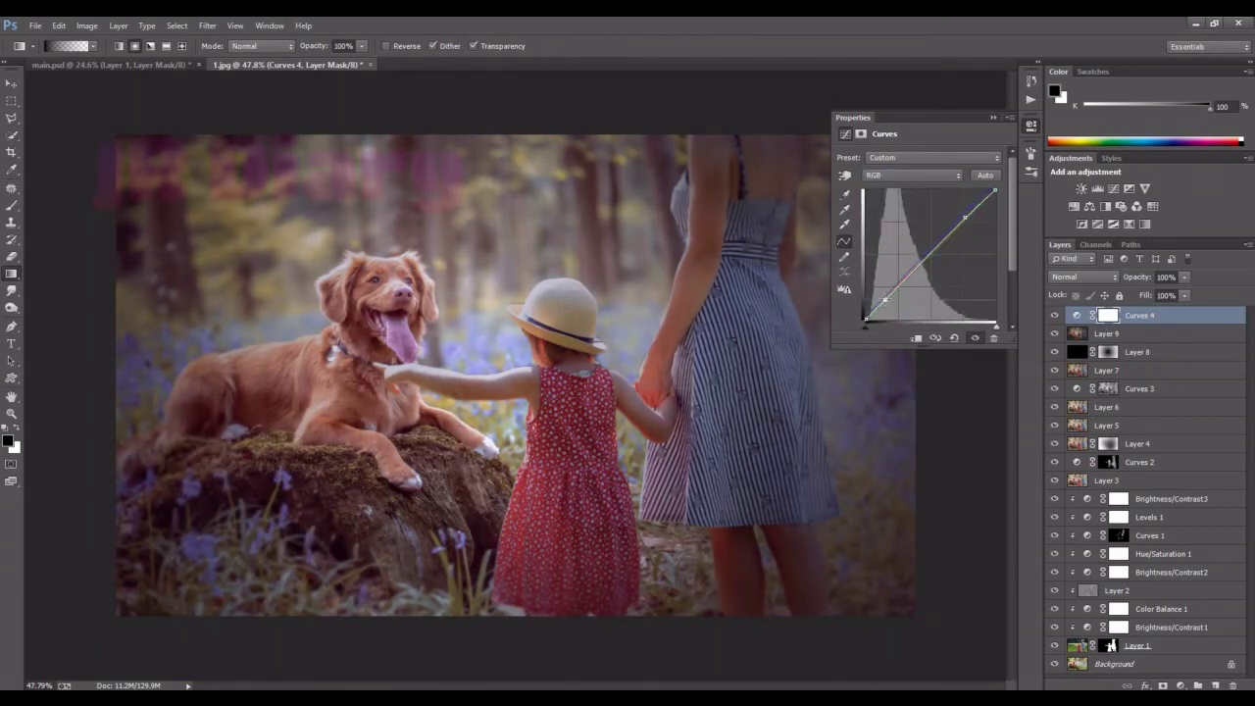
click(1031, 125)
Stamp a new layer and warm it in Camera Raw to temperature +2 with slightly more contrast.
key(ctrl+shift+alt+e)
click(235, 26)
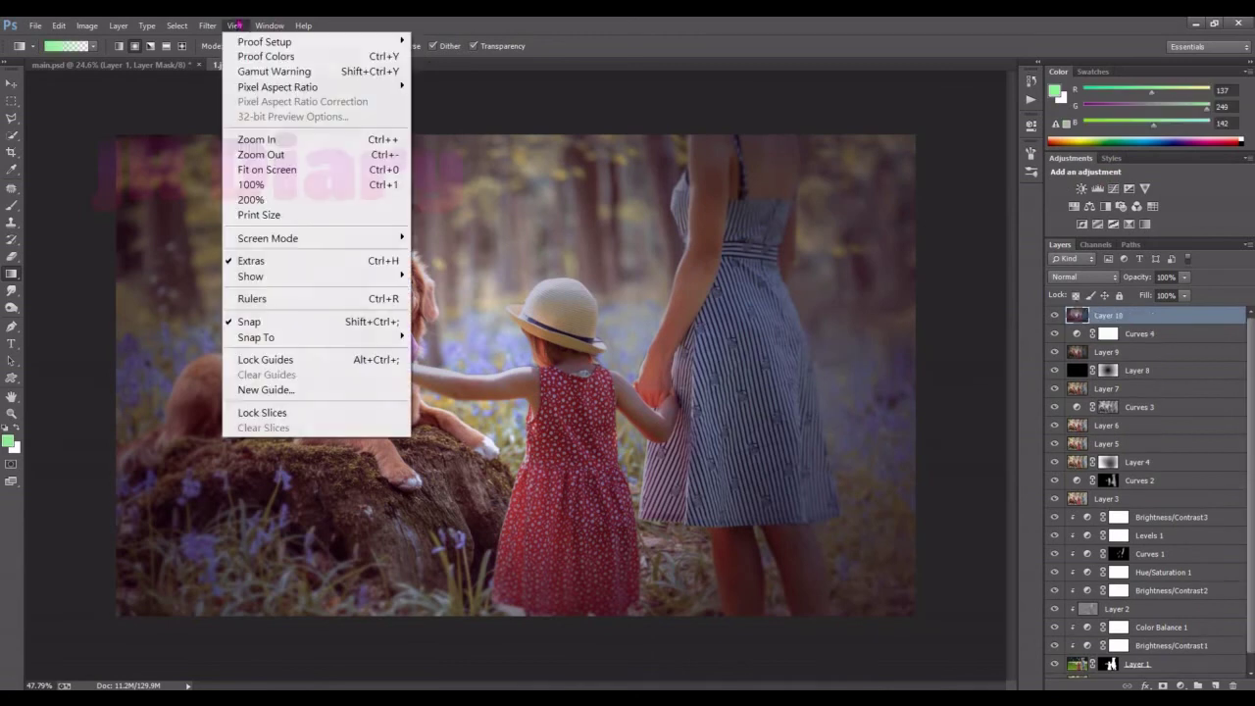
click(257, 108)
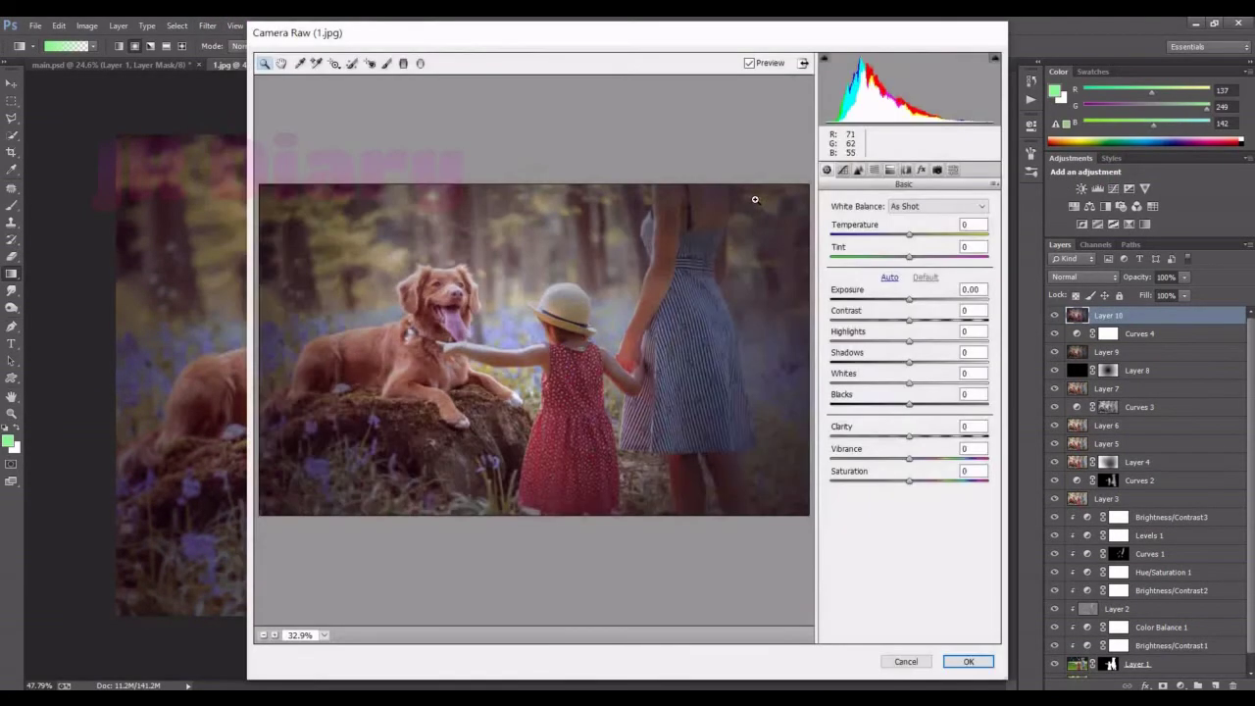
drag(909, 236, 911, 236)
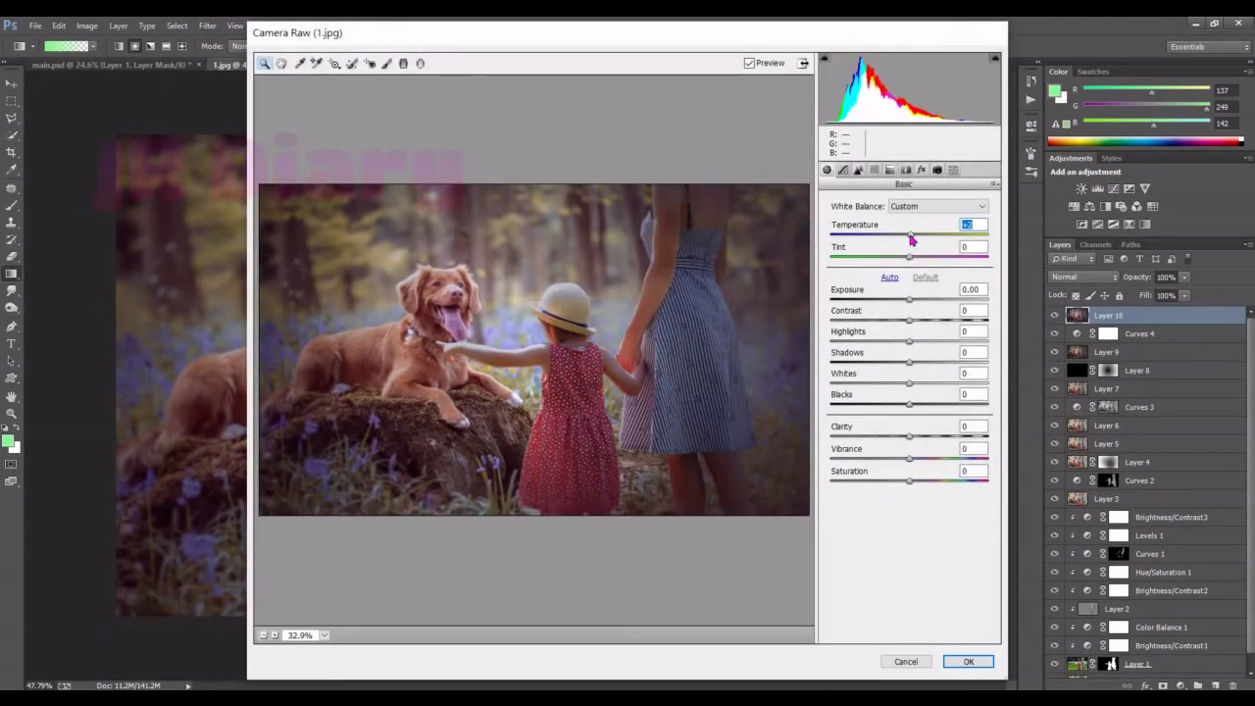
drag(909, 320, 913, 321)
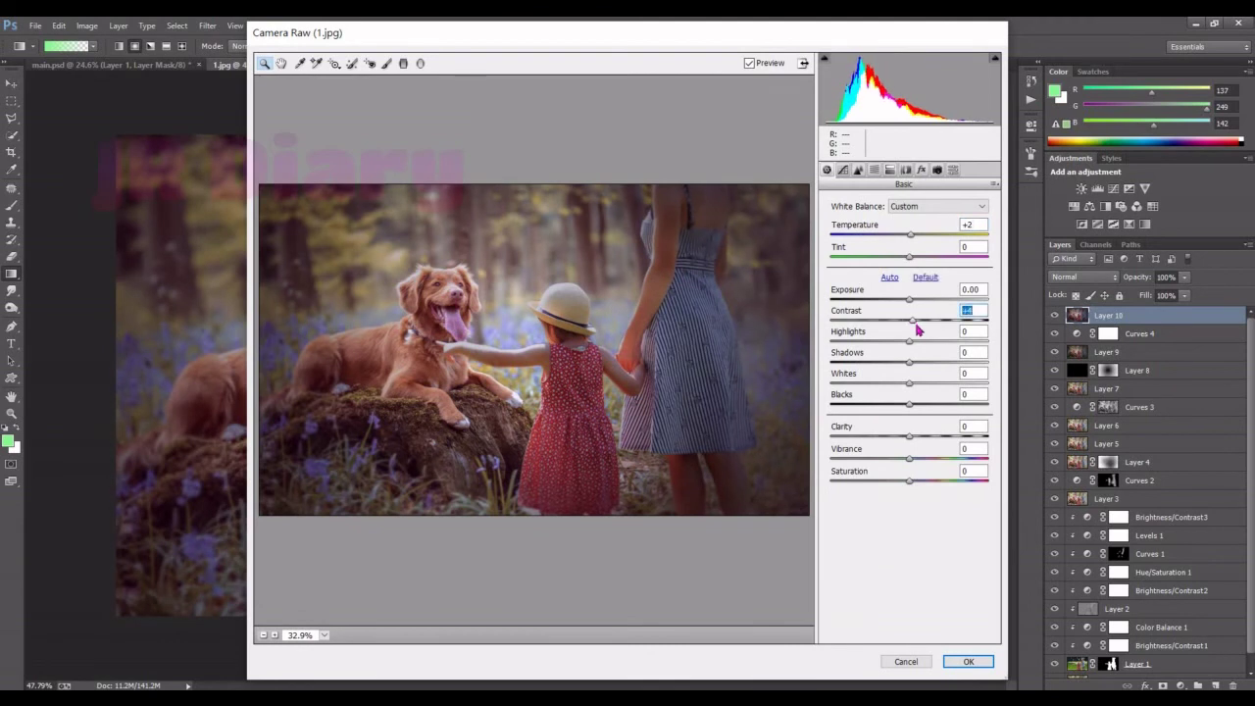
click(873, 170)
click(889, 169)
click(857, 170)
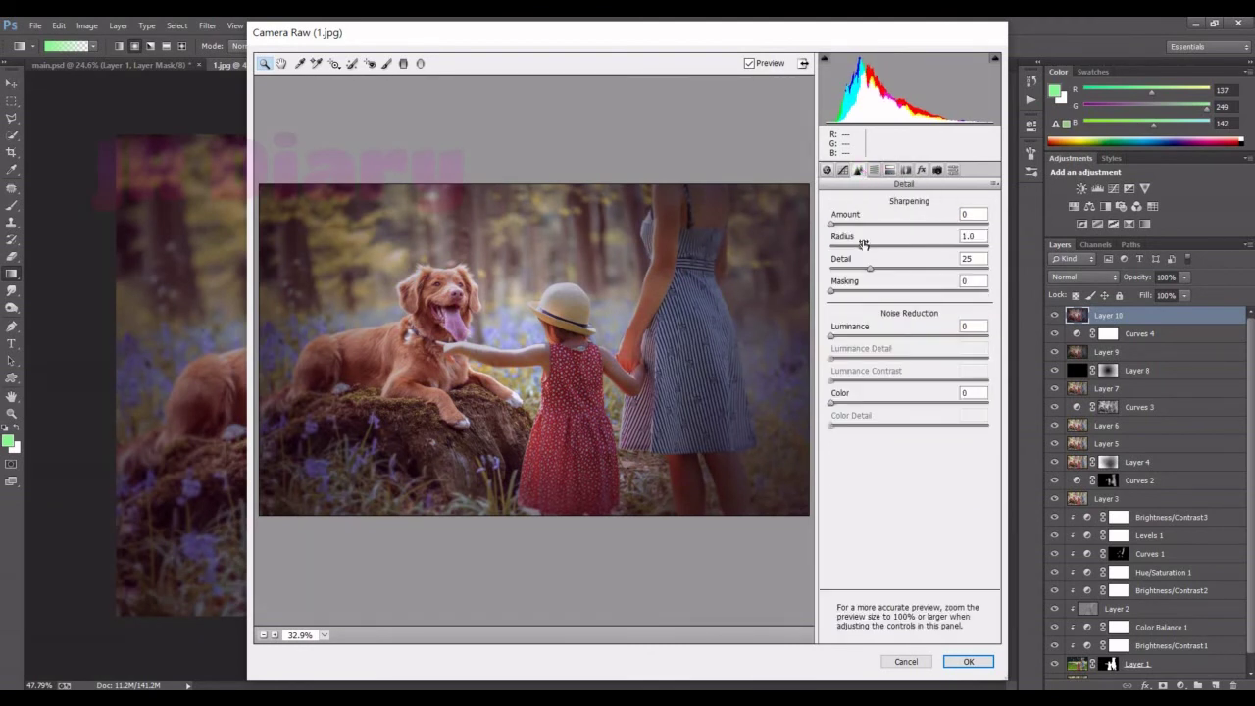
click(968, 660)
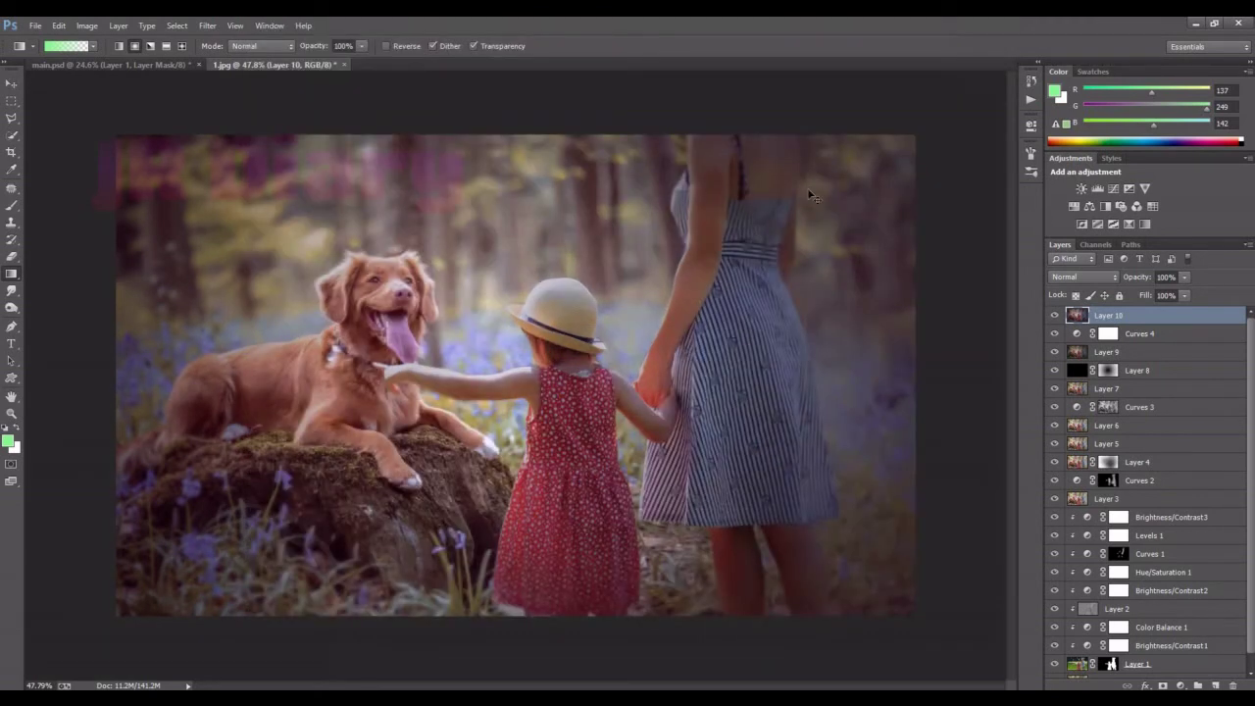
click(206, 25)
mouse_move(222, 322)
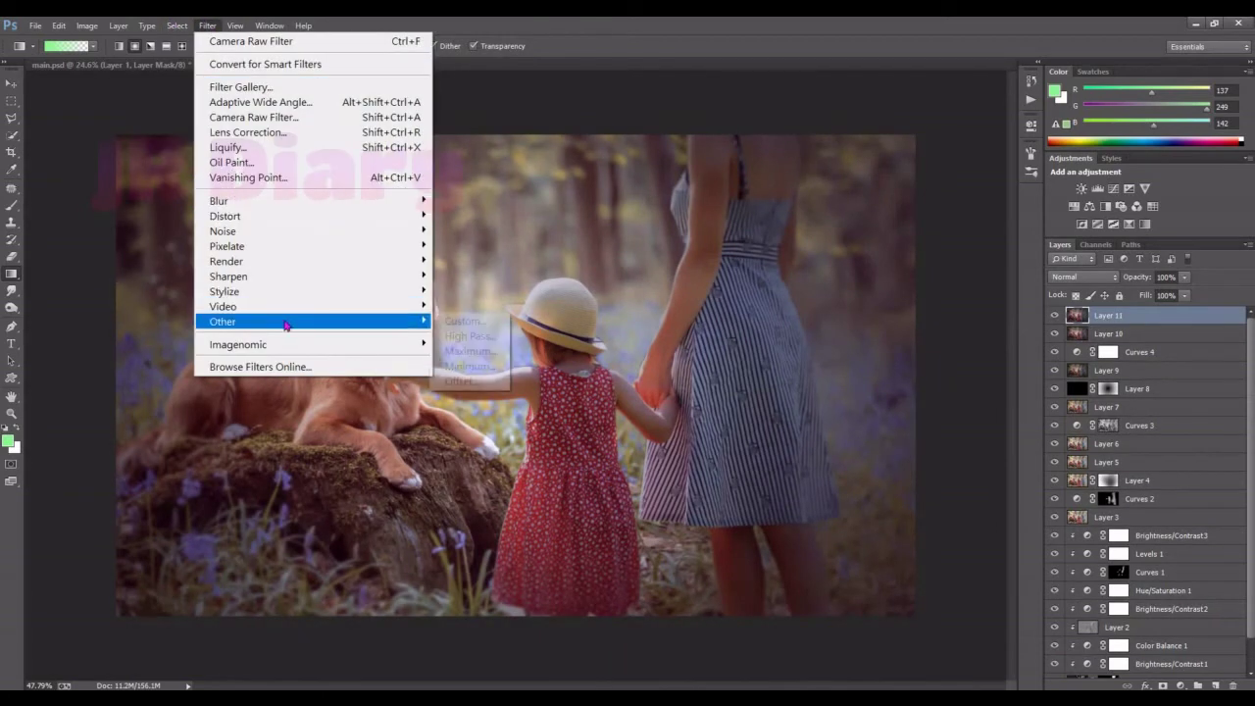
Apply a 2.2 px High Pass to Layer 11, blended as Soft Light at about 80% opacity.
click(471, 336)
drag(556, 380, 549, 381)
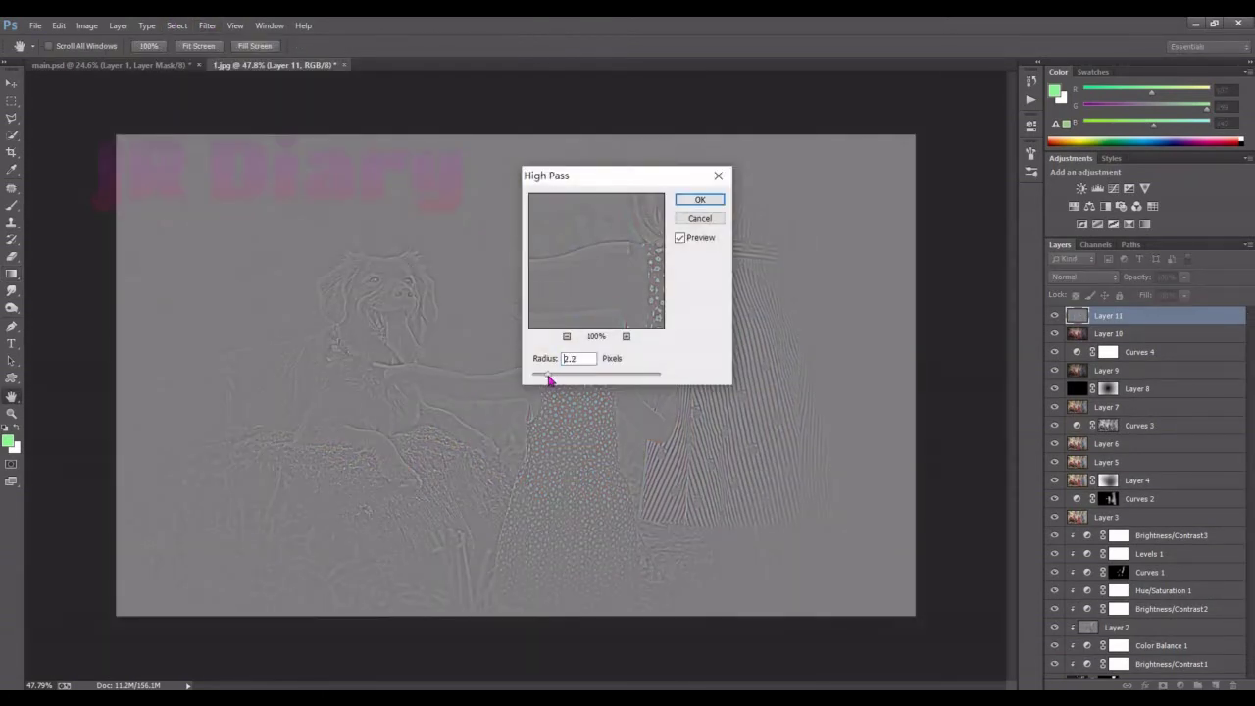
click(699, 200)
click(1083, 276)
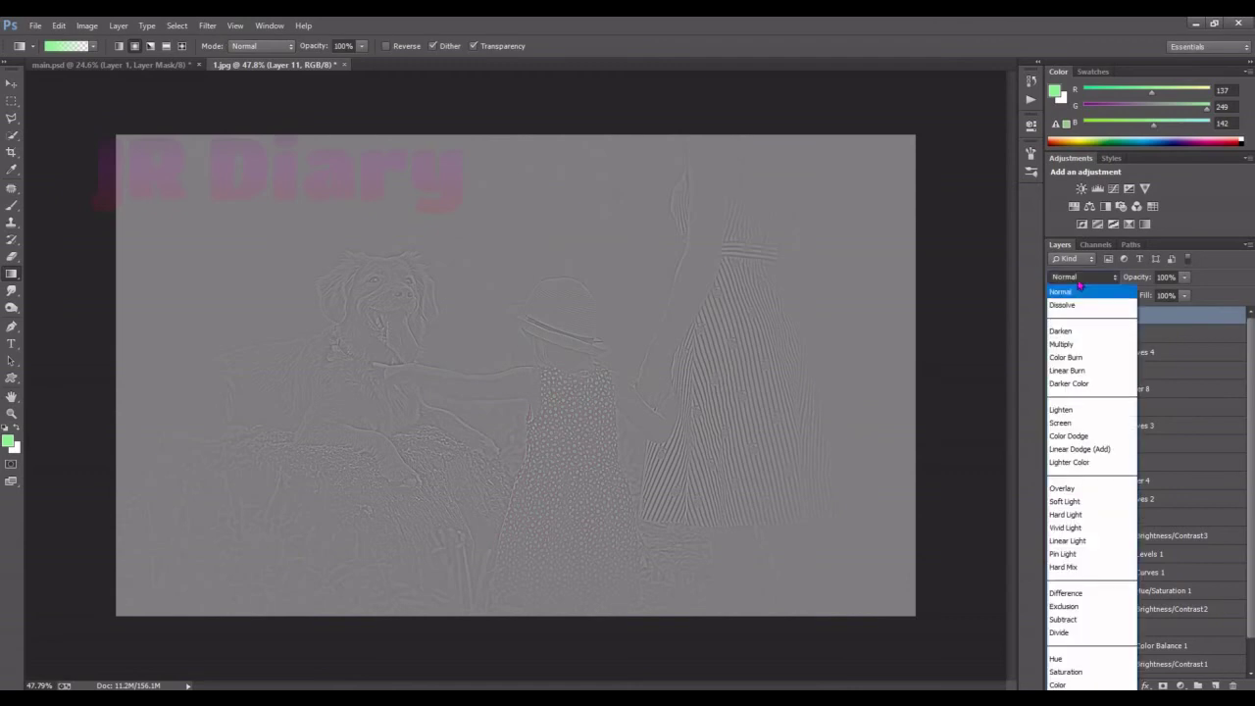
click(1088, 503)
double_click(17, 398)
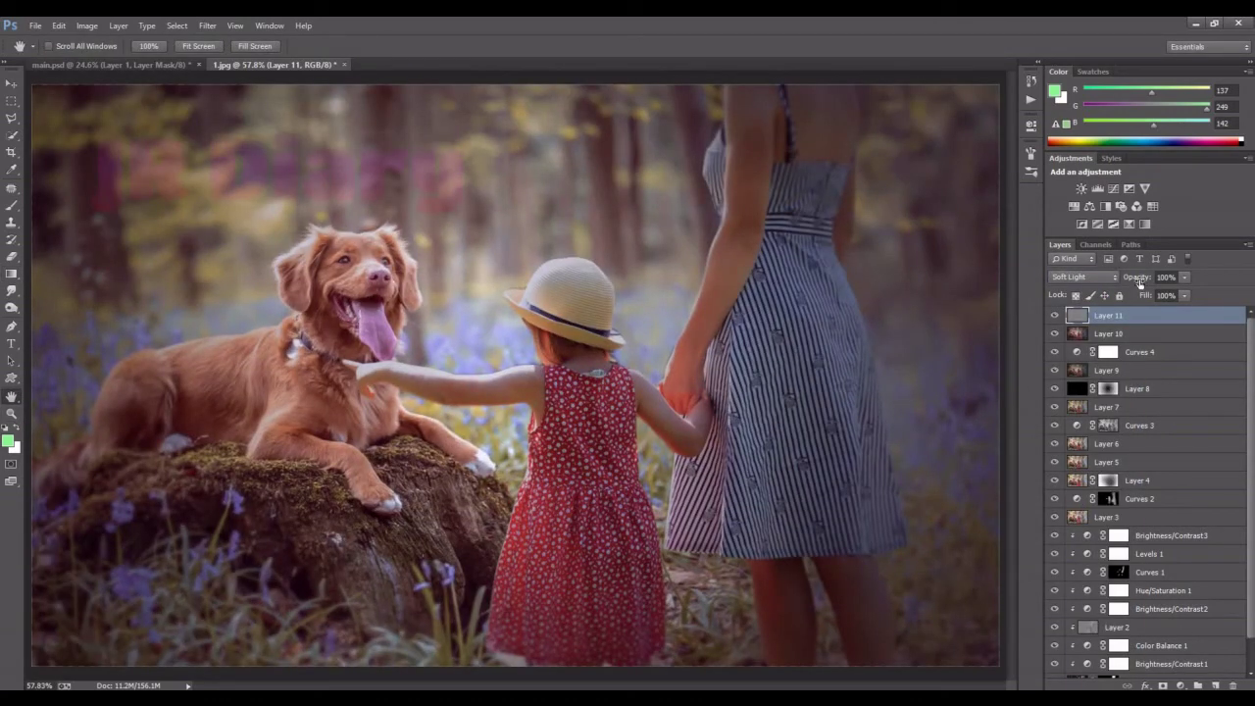
drag(1140, 282, 1129, 279)
Add an inverted mask, paint the sharpening back onto the figures in white, then stamp Layer 12.
click(1163, 686)
key(ctrl+i)
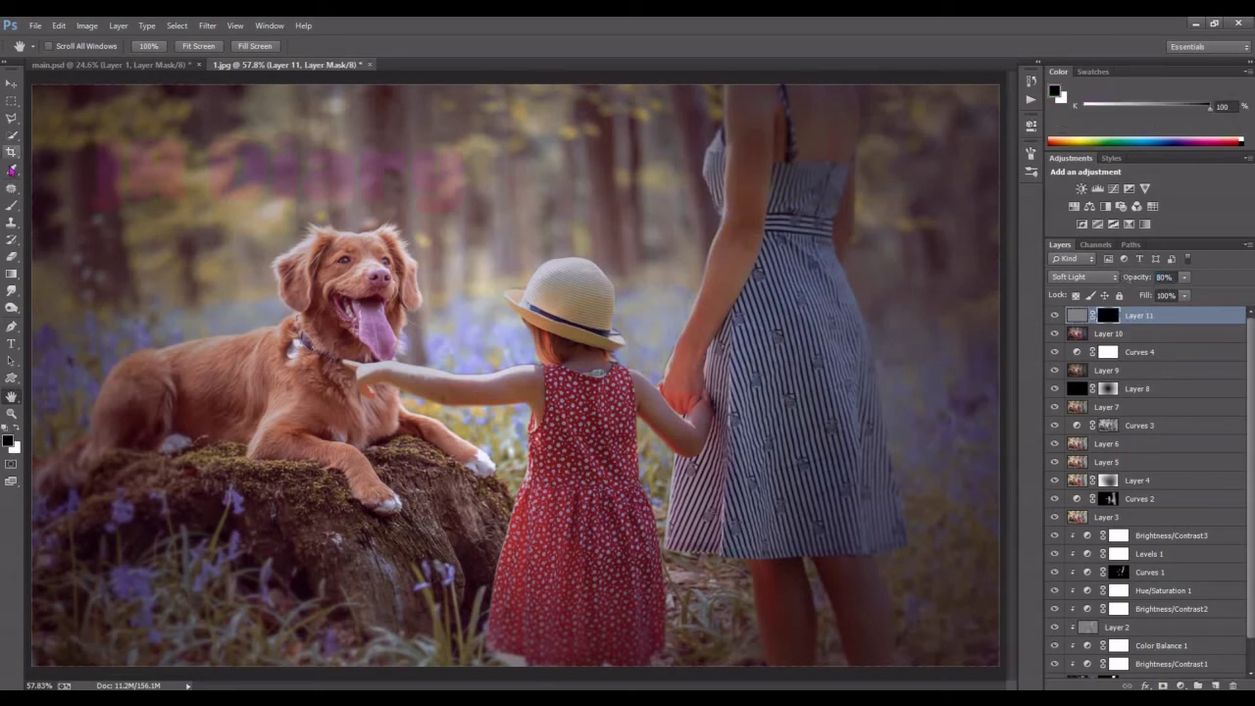
click(10, 206)
click(18, 436)
drag(236, 46, 269, 46)
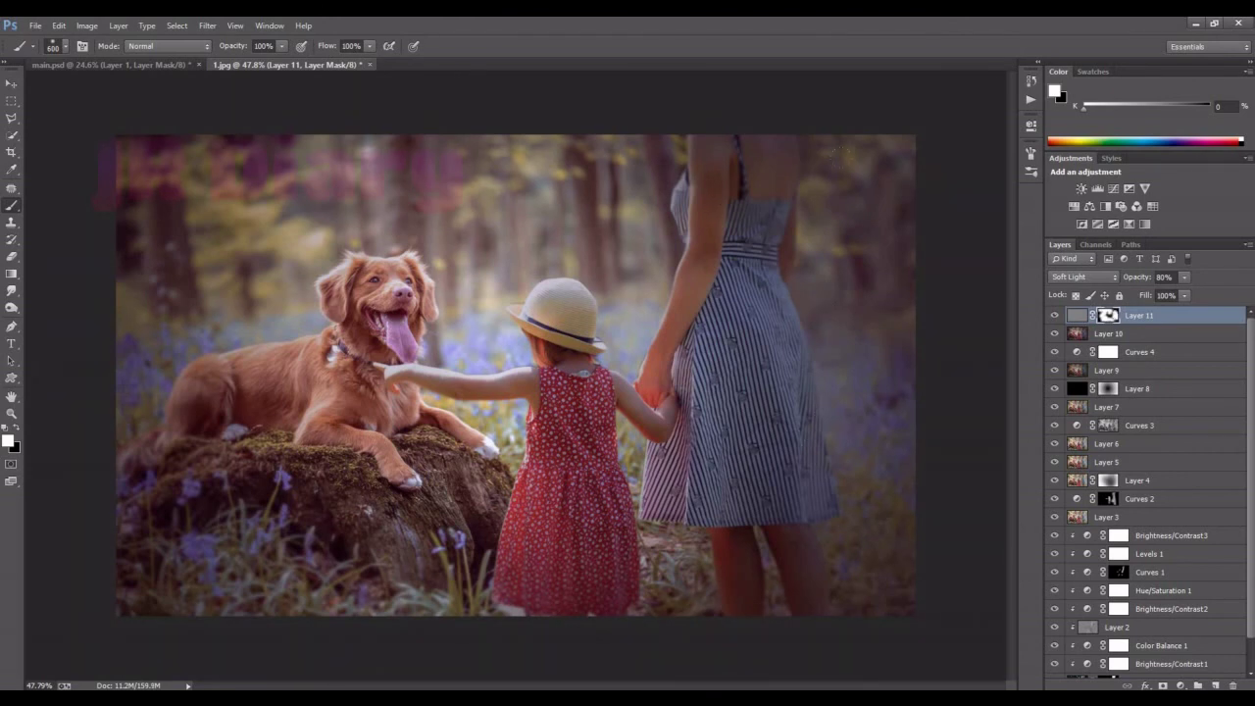
key(ctrl+alt+shift+e)
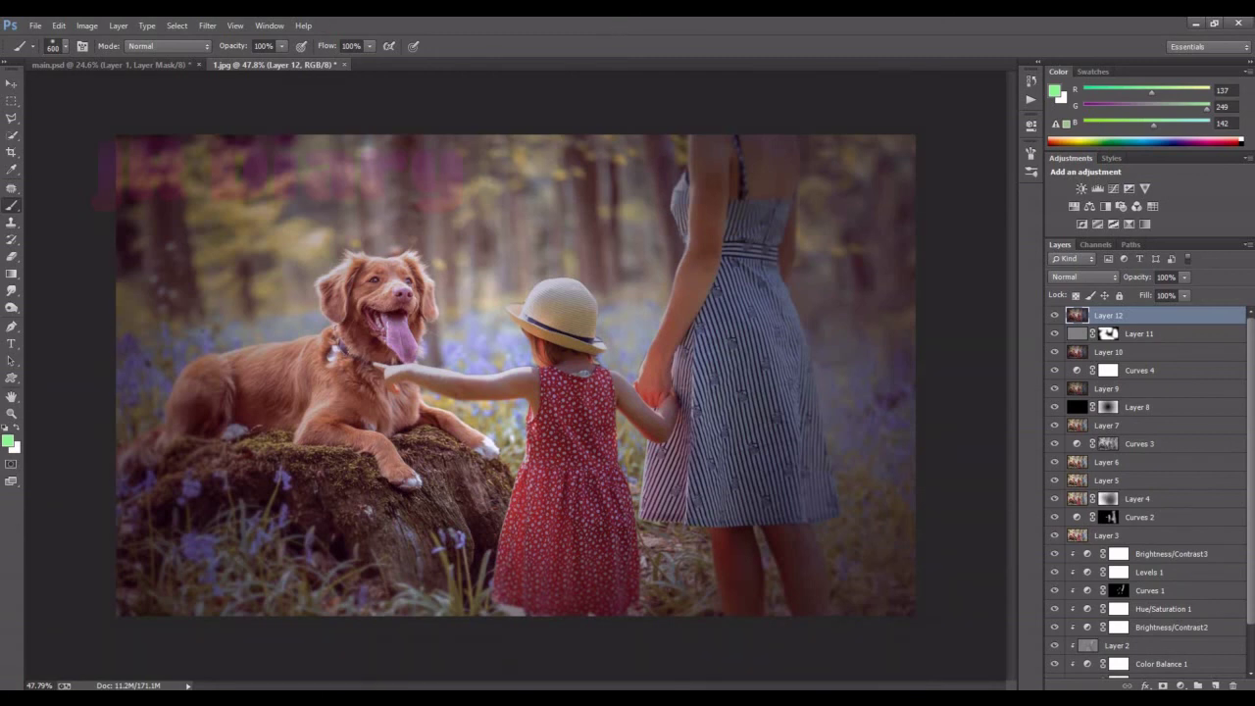
Duplicate Layer 12 as a Soft Light copy at 21% opacity and fit the image in view.
key(ctrl+j)
click(1084, 276)
click(1087, 504)
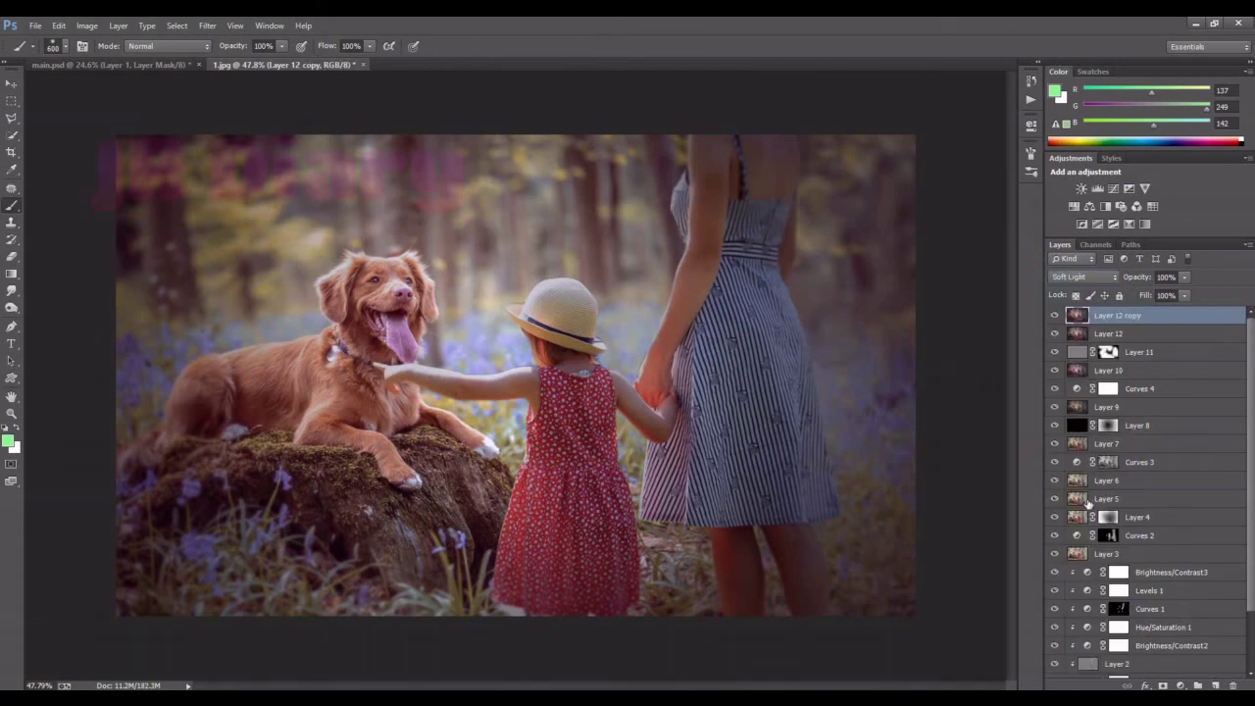
drag(1139, 277, 1137, 278)
double_click(12, 395)
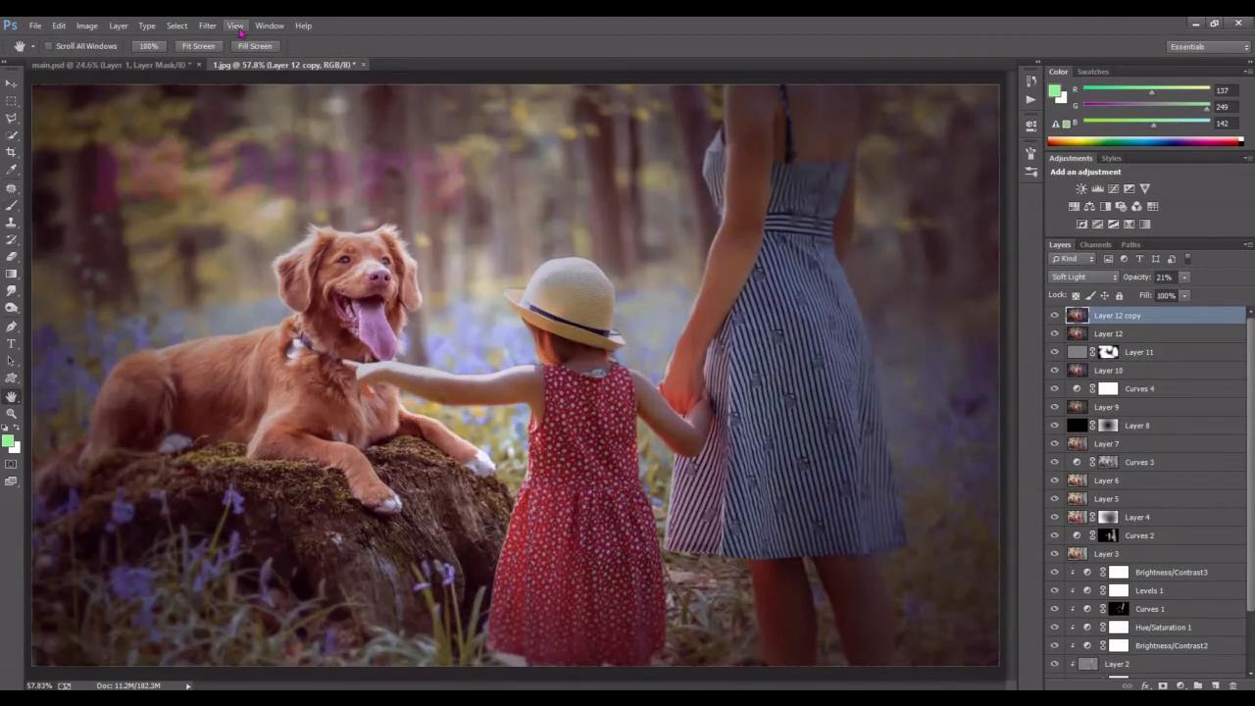